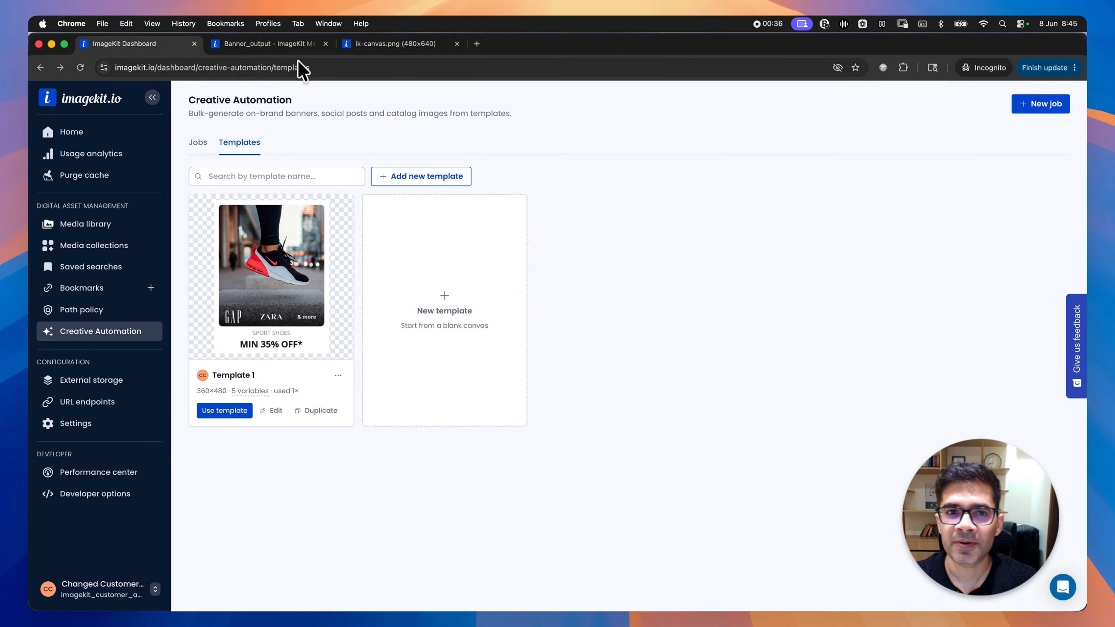
- Review the generated shoe banners in the media library's output folder and the sample sweatshirt banner, returning to the Creative Automation templates
left_click(283, 44)
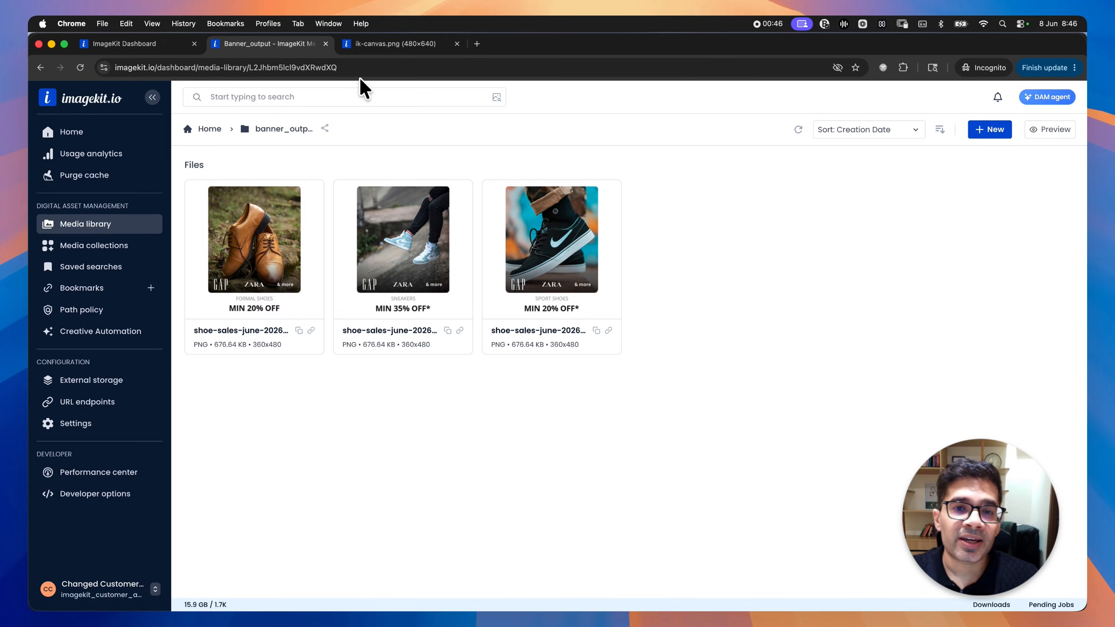
left_click(156, 49)
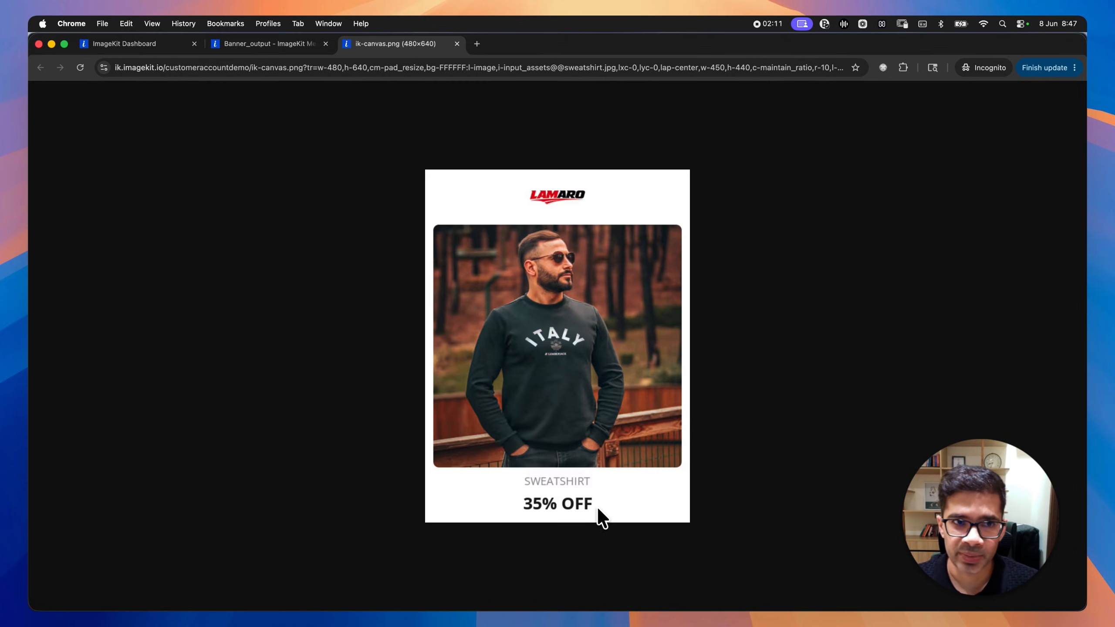
left_click(155, 46)
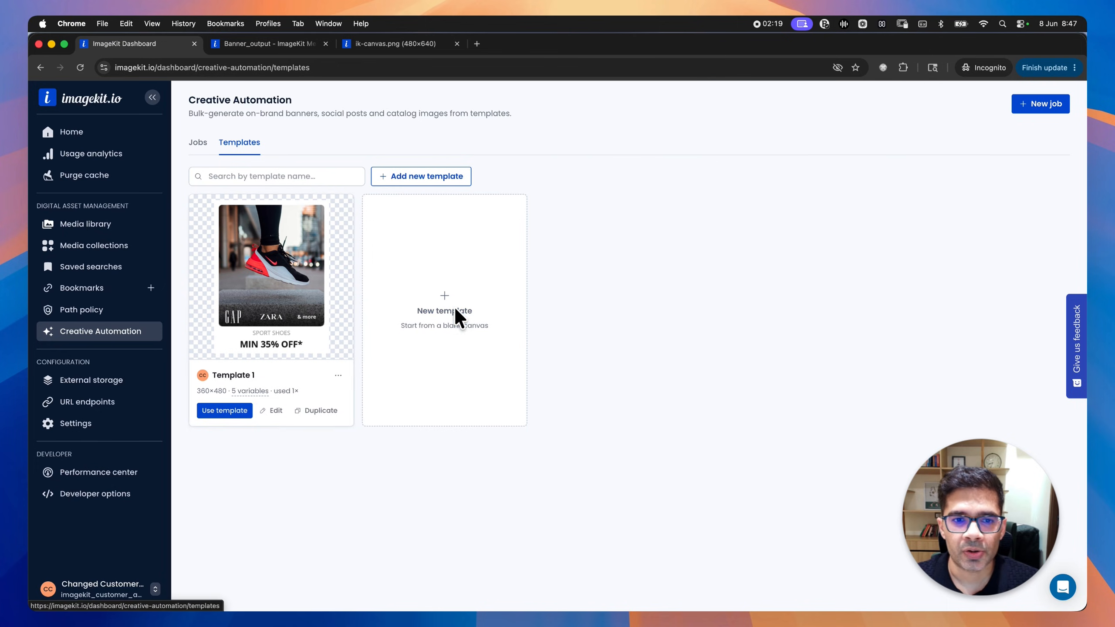
- Create a new blank template with a canvas 480 px wide and 640 px high
left_click(454, 336)
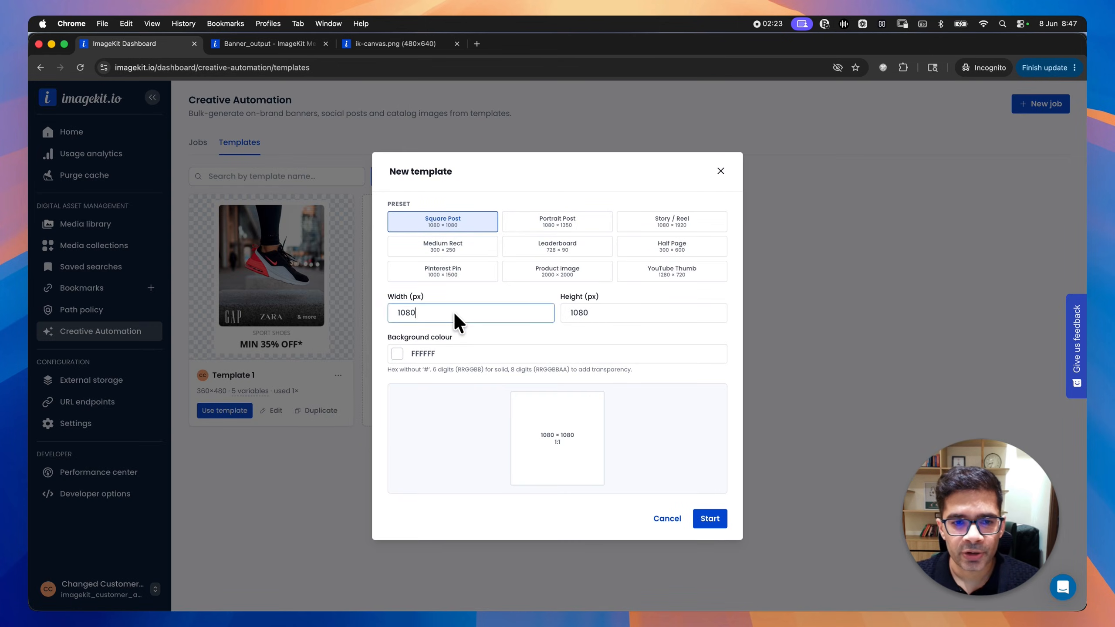
double_click(454, 314)
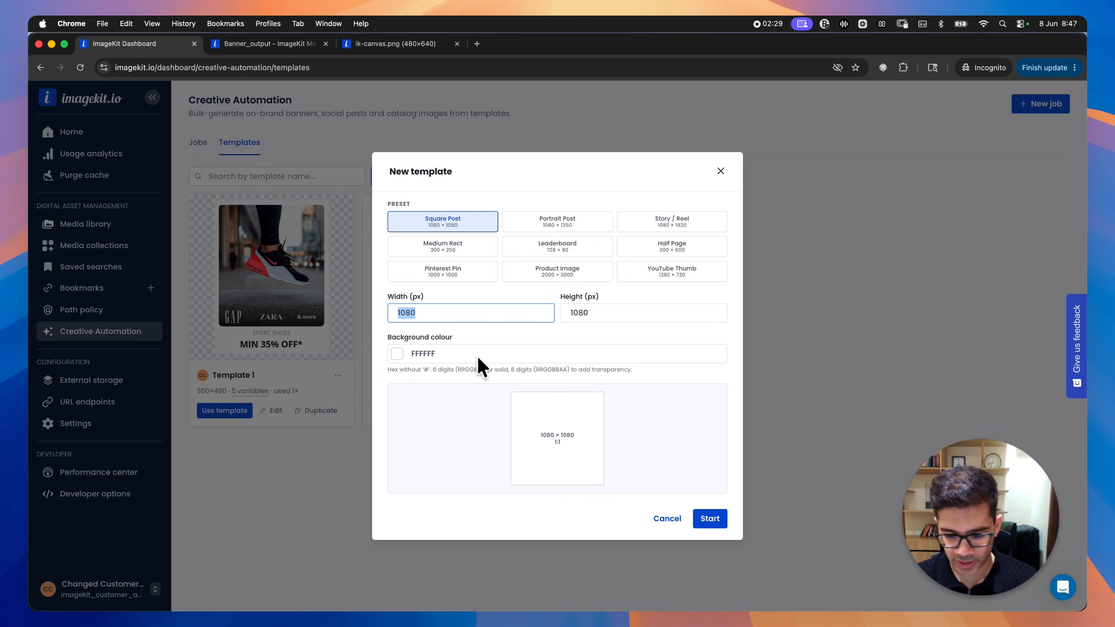
type("480")
key("Tab")
type("640")
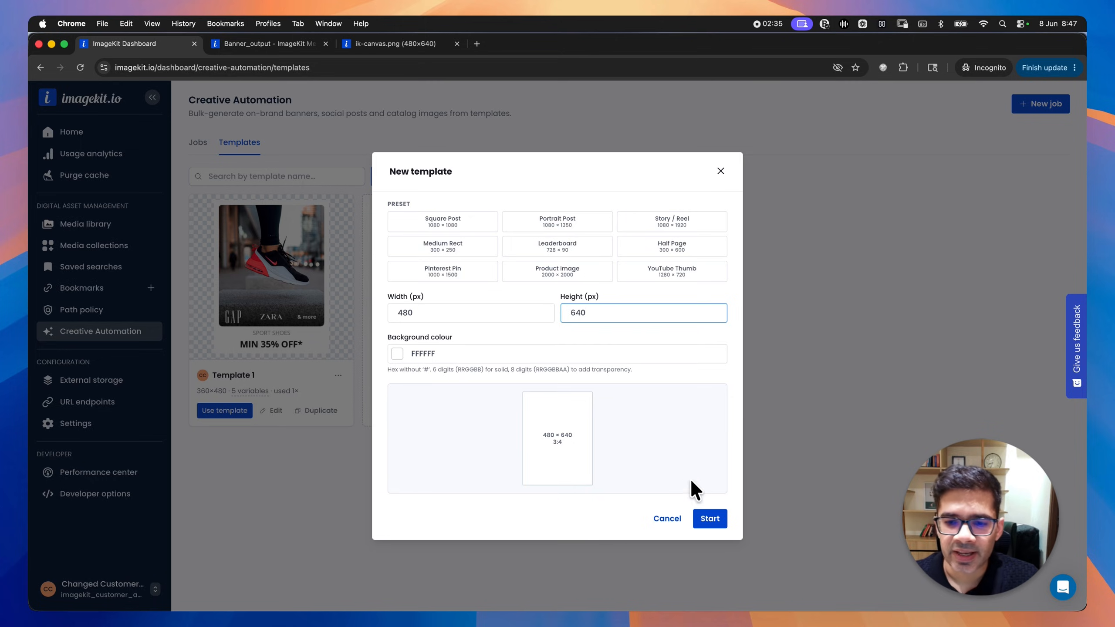
left_click(704, 515)
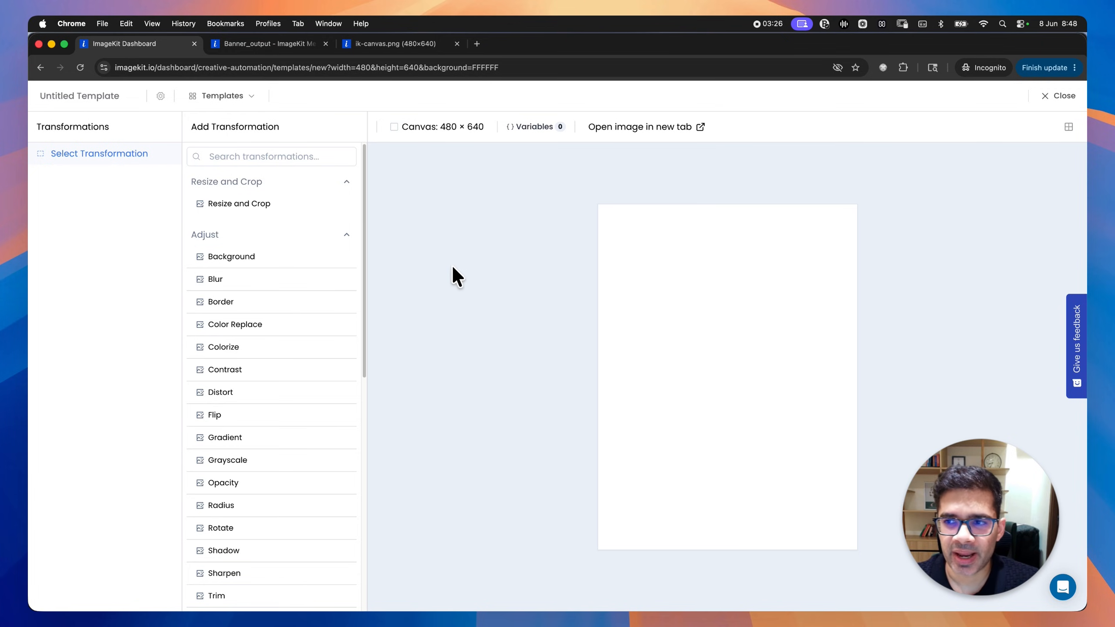
- Check the sample banner's layout and start an image layer that uses sweatshirt_1.jpg from the media library
left_click(403, 43)
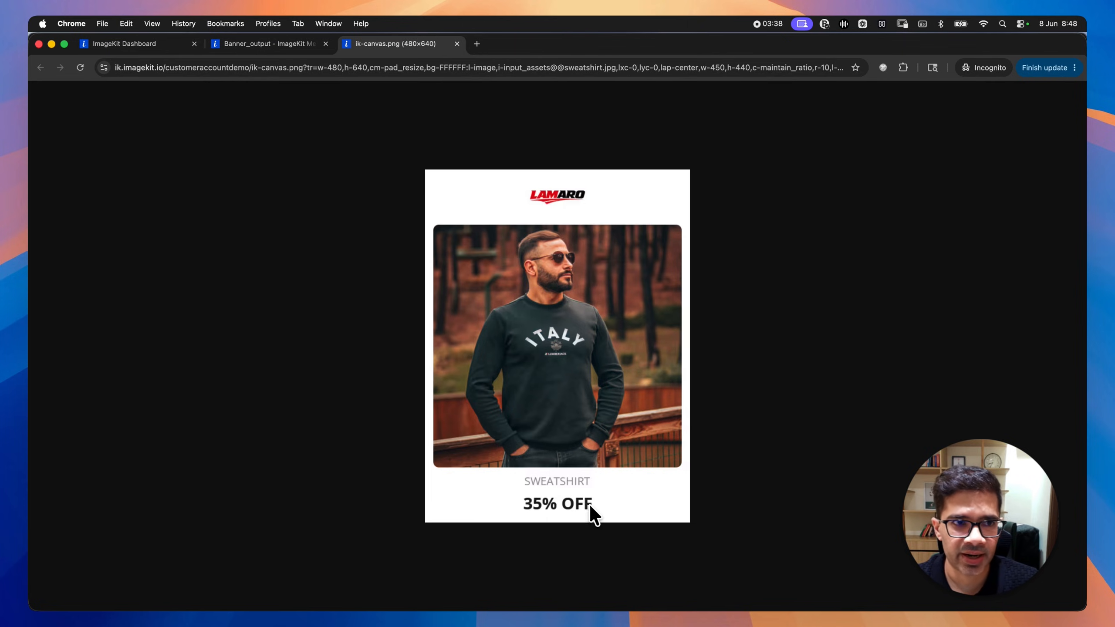
left_click(144, 47)
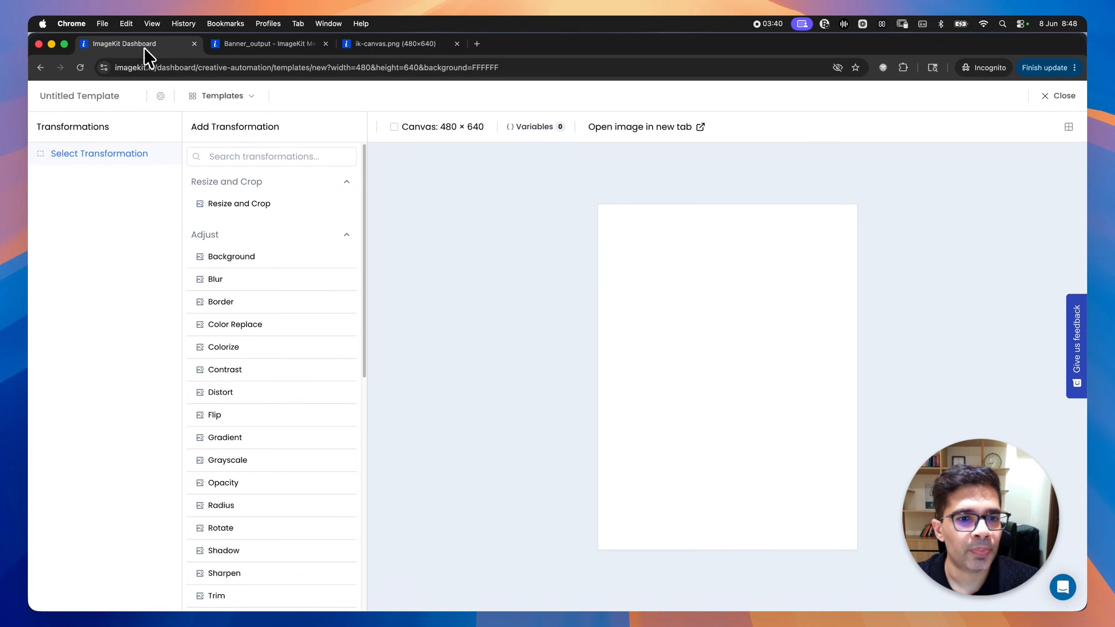
scroll(301, 341, "down", 10)
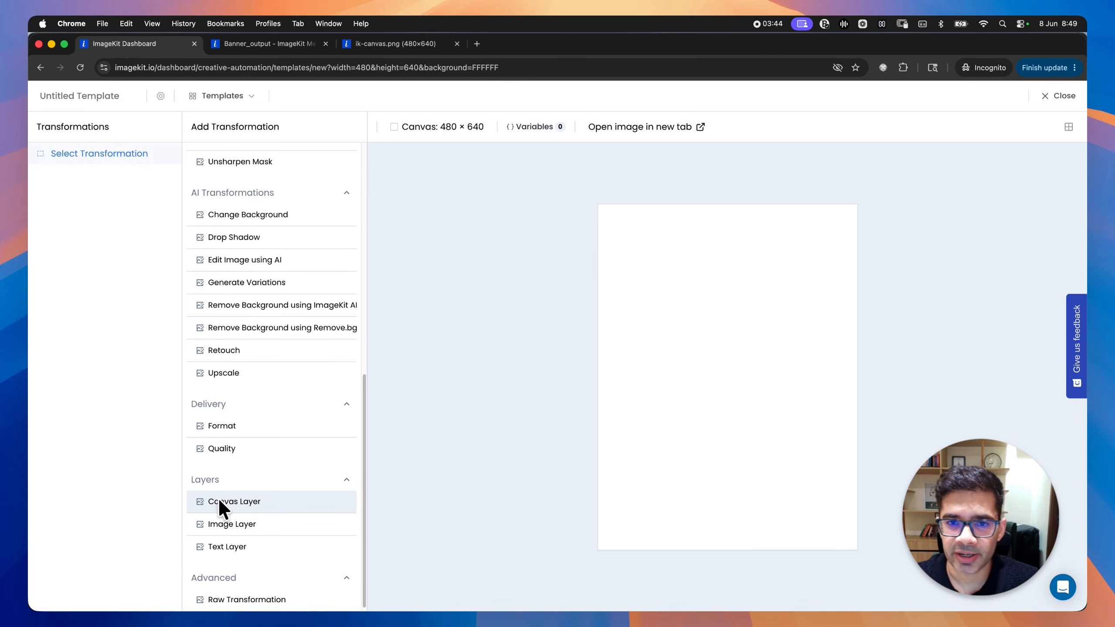
left_click(236, 529)
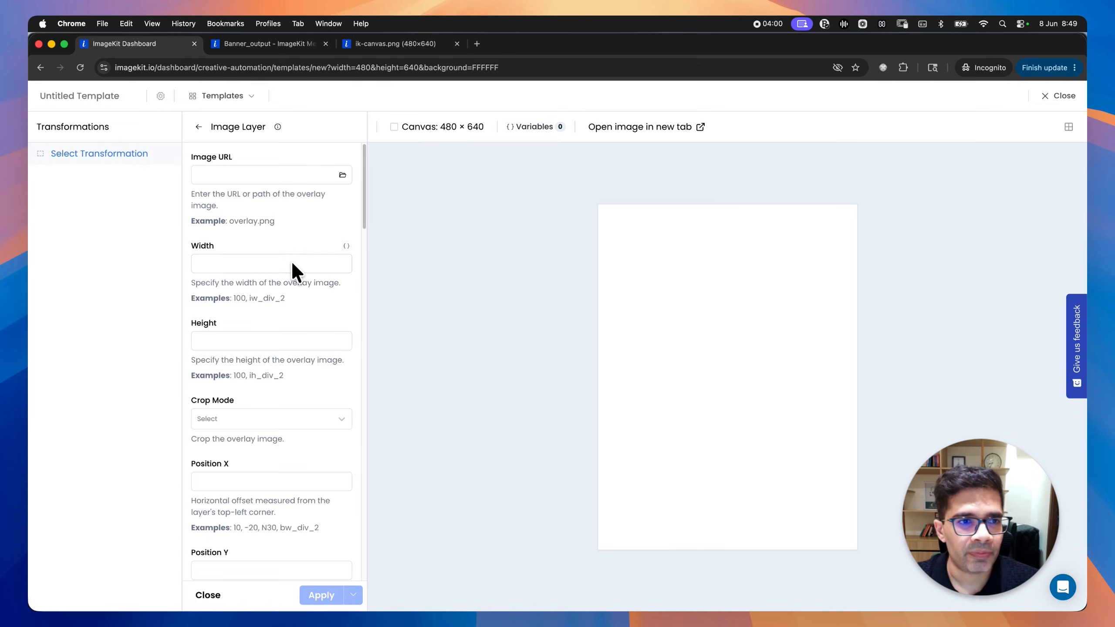
left_click(343, 175)
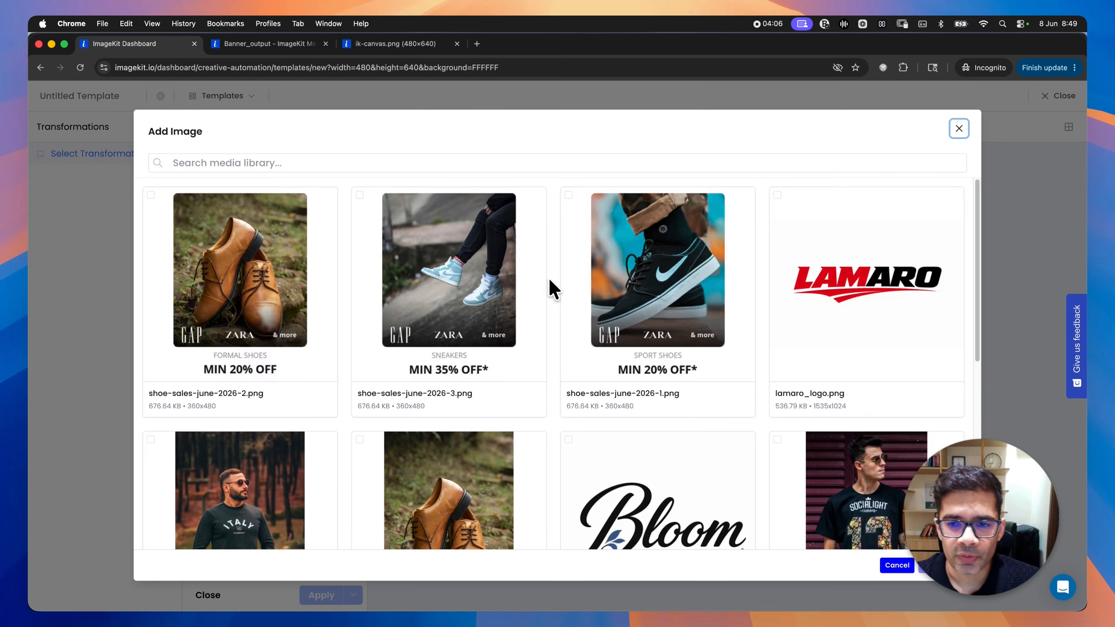
scroll(566, 384, "down", 3)
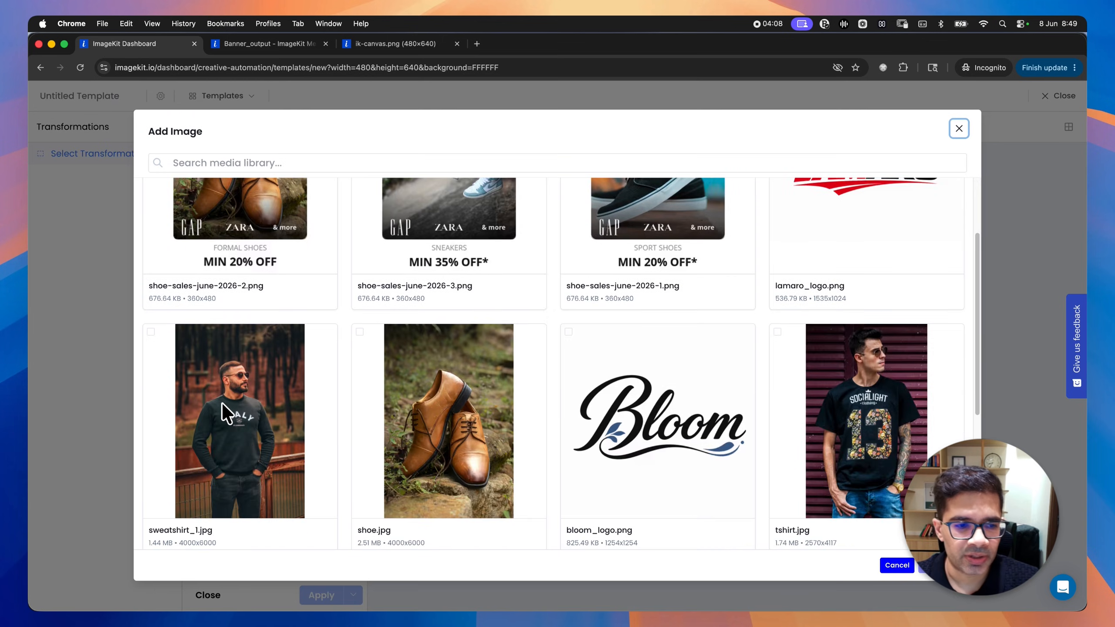
left_click(226, 413)
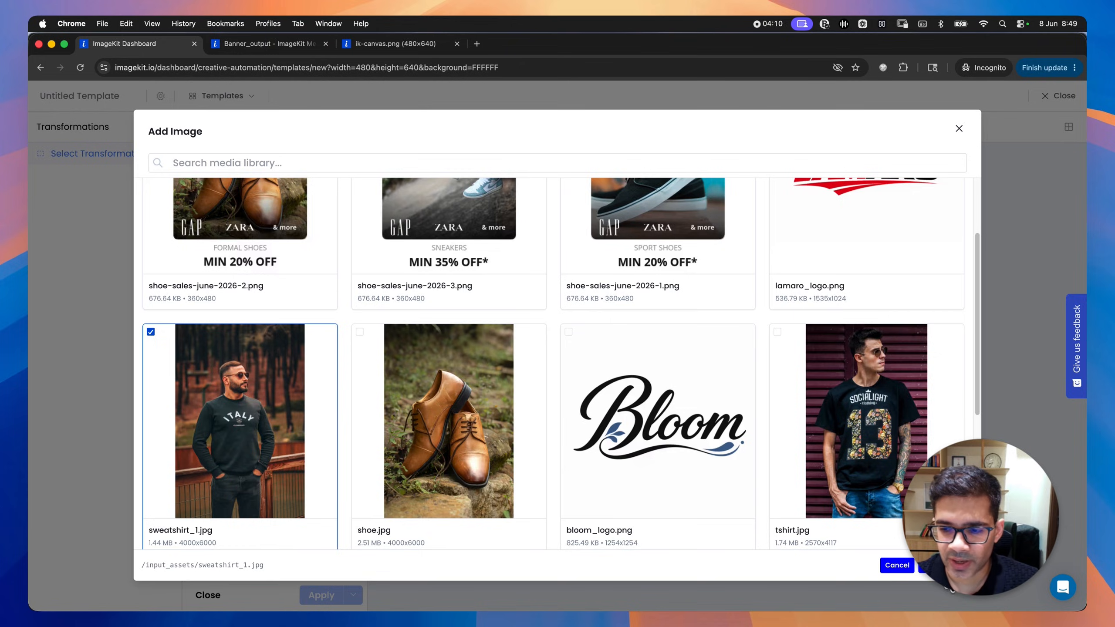
left_click(933, 565)
- Set the sweatshirt image layer's width to 450 and height to 440, and apply it to the canvas
left_click(278, 263)
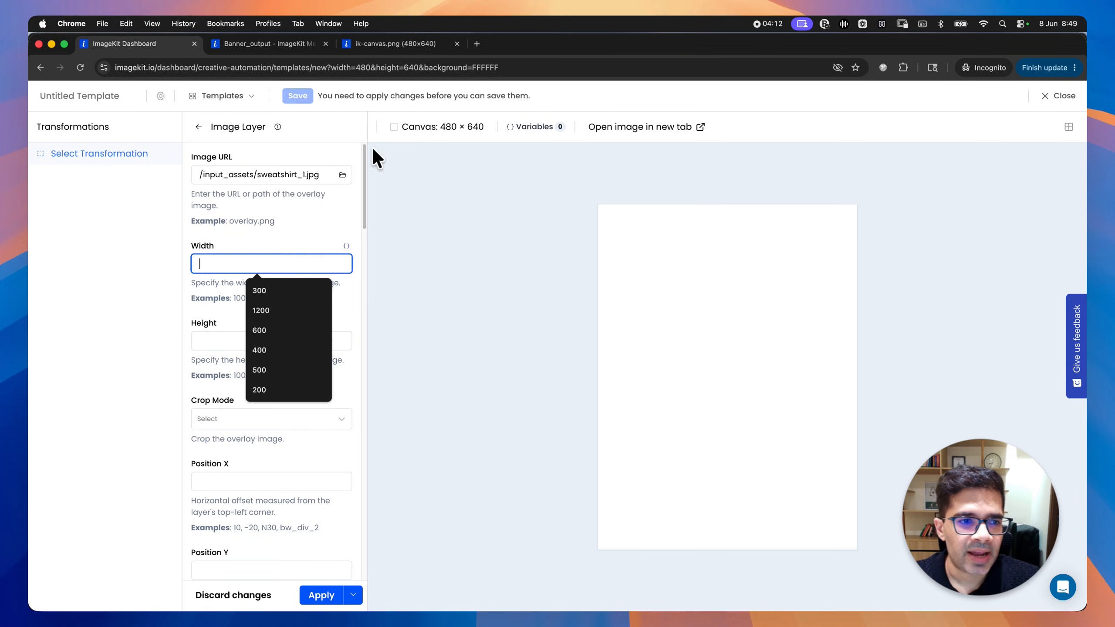
left_click(404, 45)
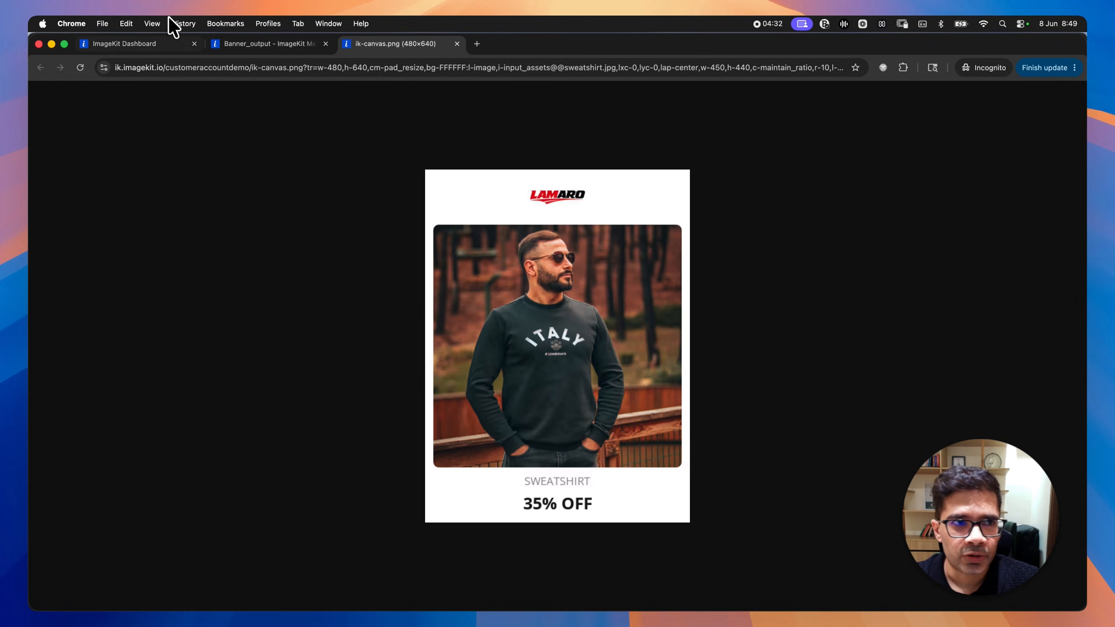
left_click(141, 44)
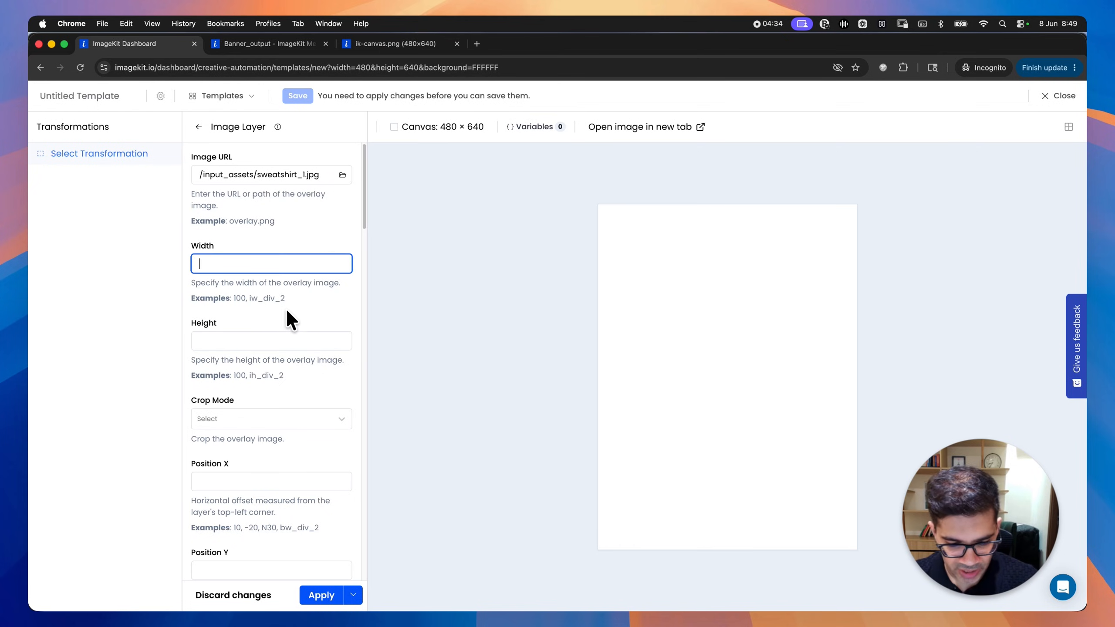
type("450")
left_click(275, 347)
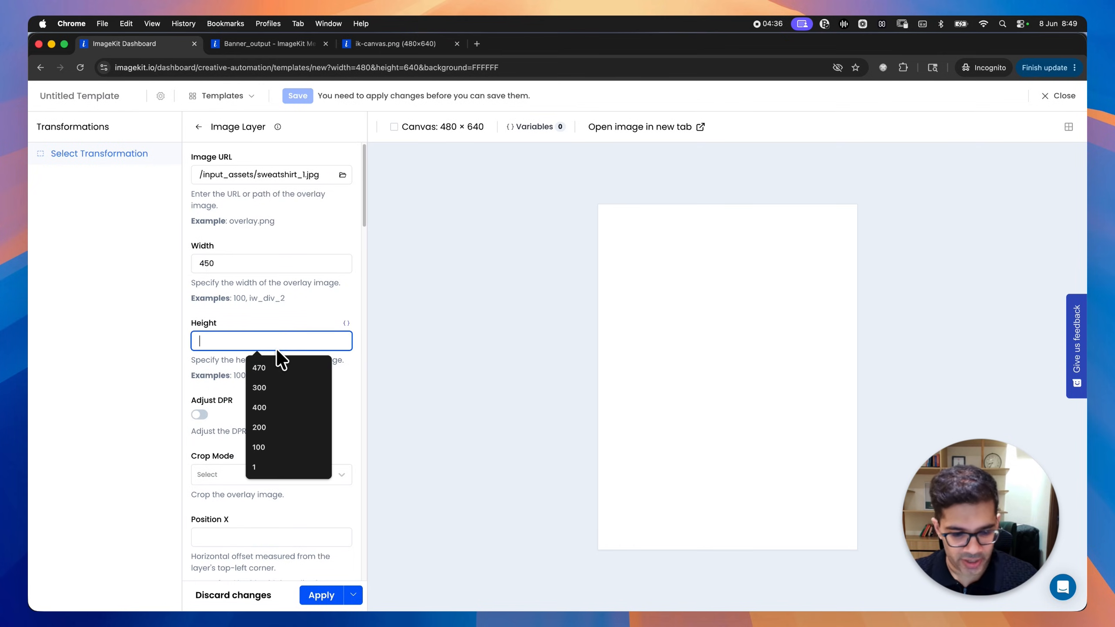
type("440")
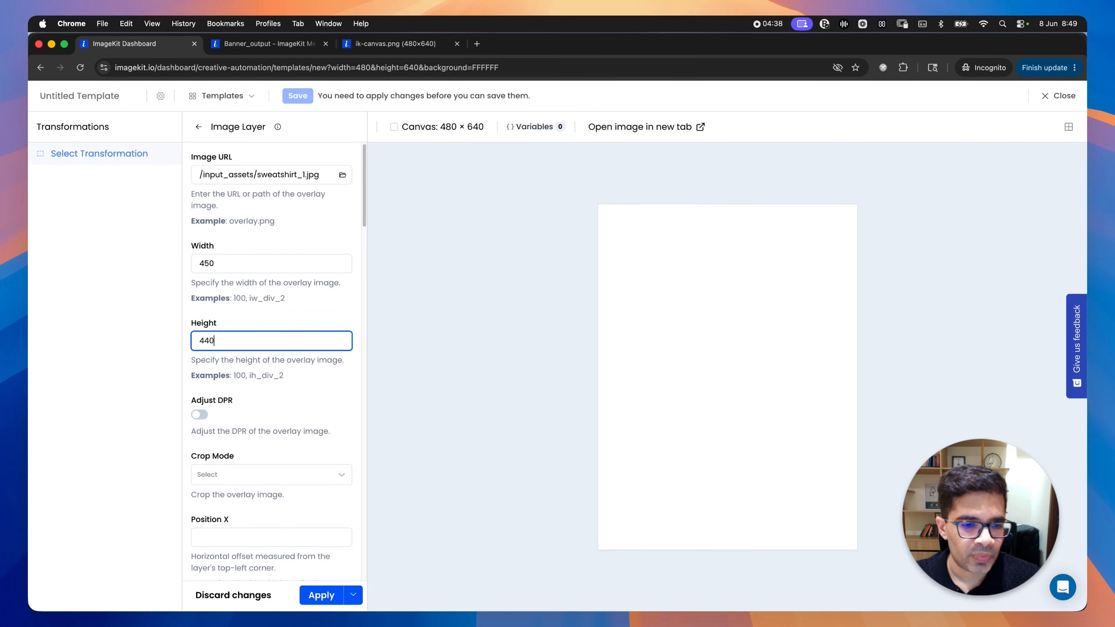
left_click(317, 589)
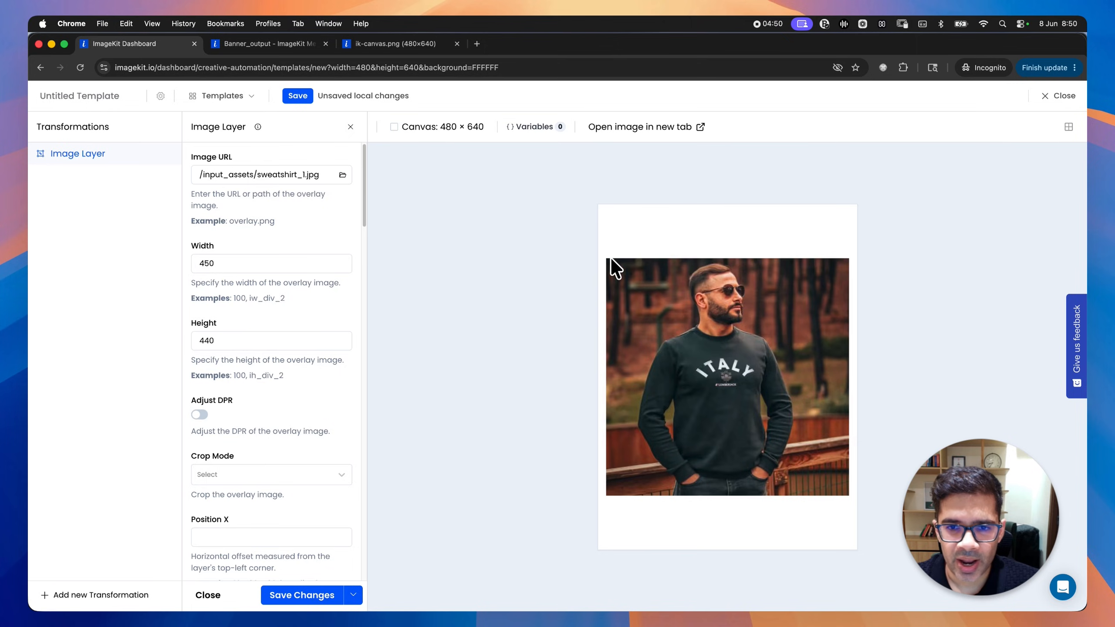
- Compare the image with the sample banner and apply a uniform corner radius of 15 to the image layer
left_click(393, 44)
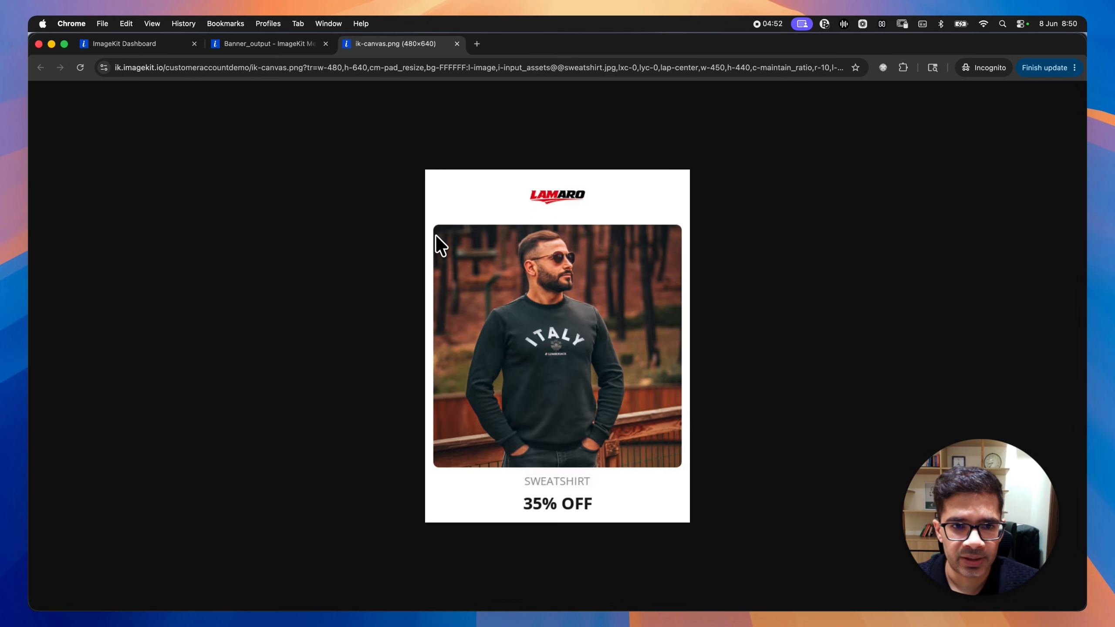
left_click(150, 46)
scroll(293, 331, "down", 15)
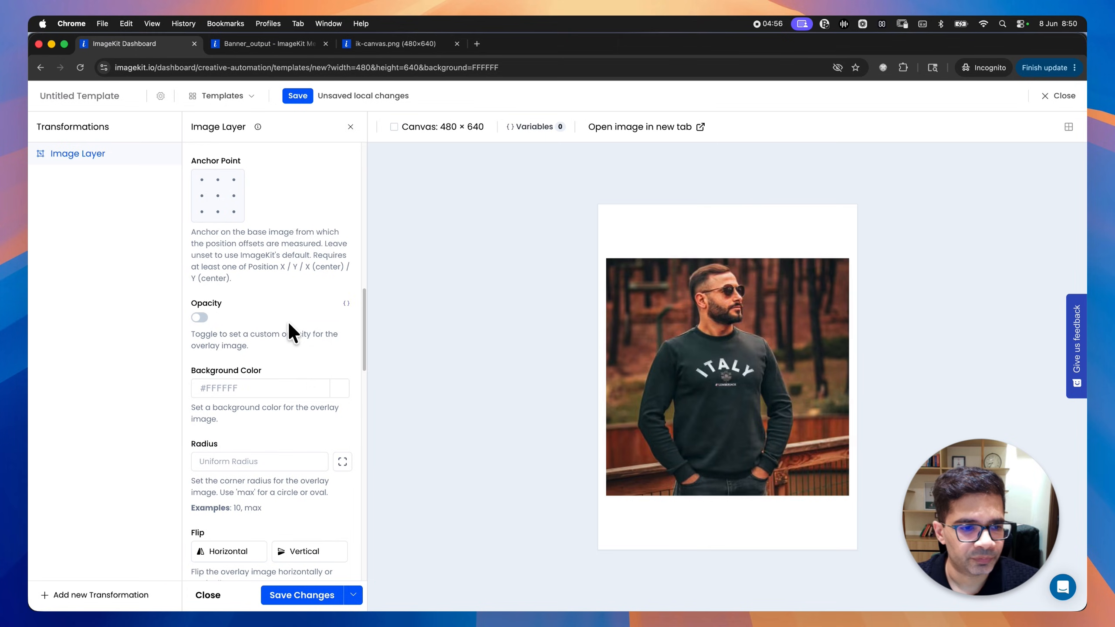
scroll(288, 321, "down", 7)
scroll(235, 222, "up", 1)
scroll(235, 221, "up", 2)
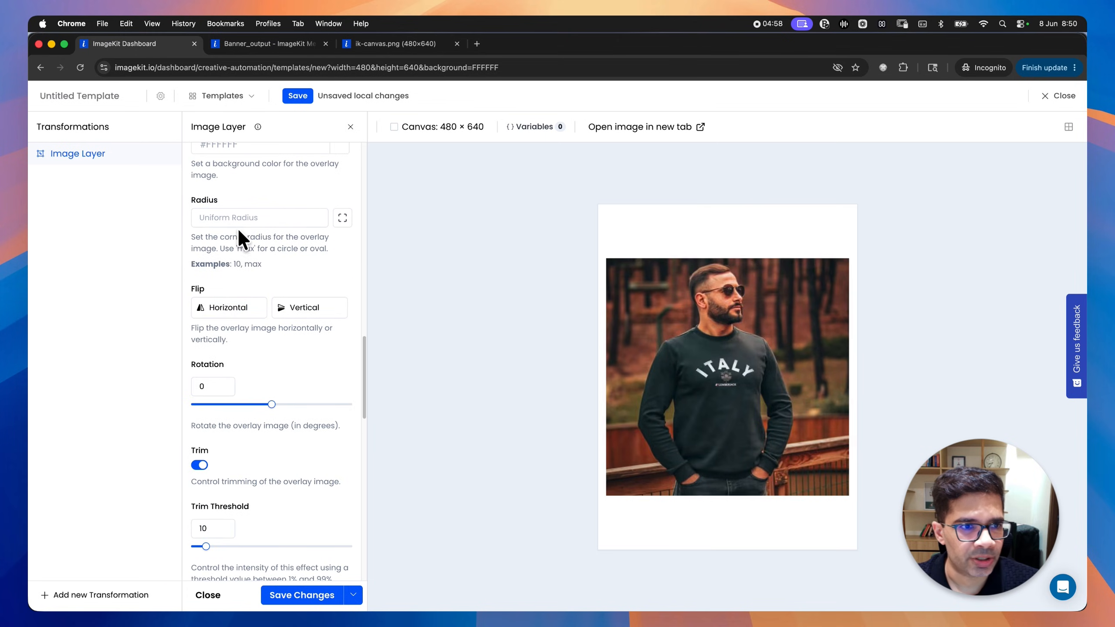
left_click(237, 220)
type("1")
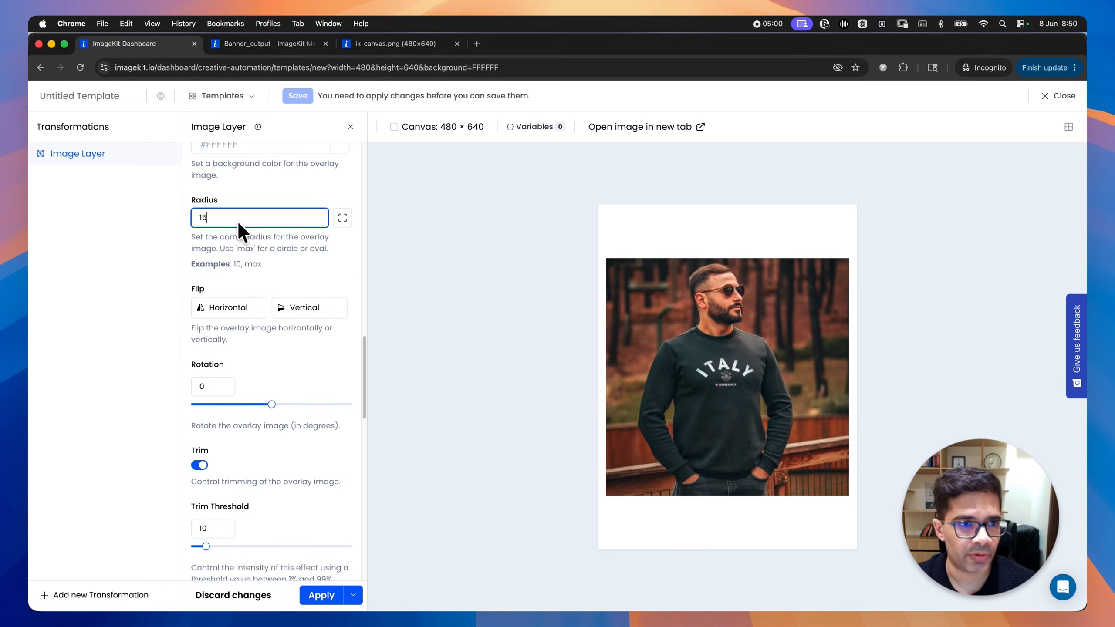
type("5")
left_click(321, 590)
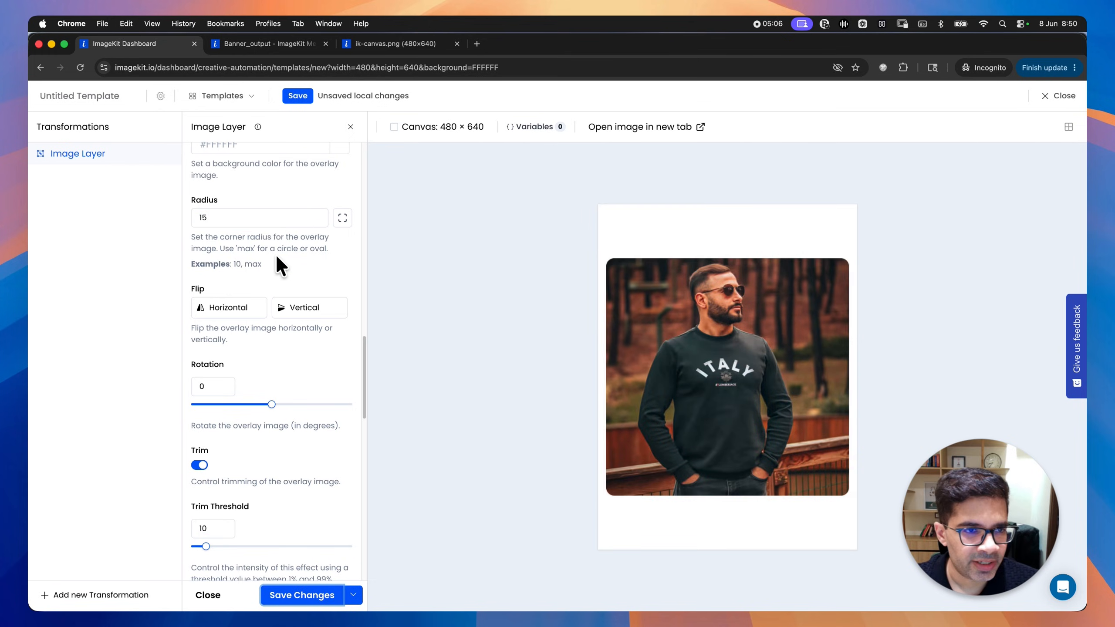
- Anchor the image layer to the canvas centre with Position X (center) and Position Y (center) both 0, and apply
scroll(275, 253, "up", 8)
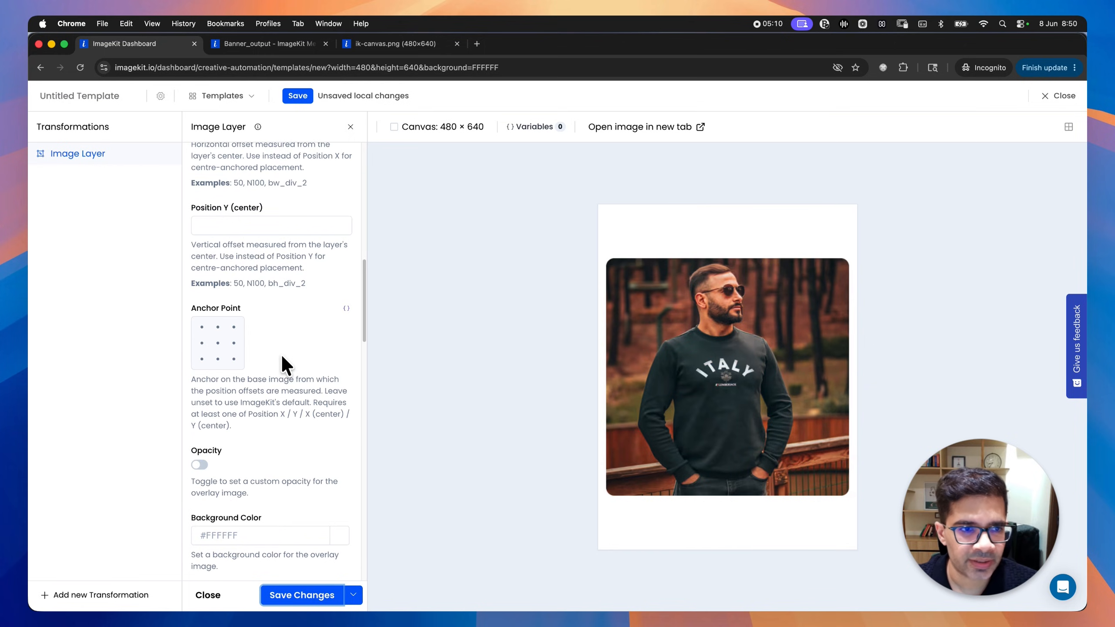
scroll(280, 353, "up", 4)
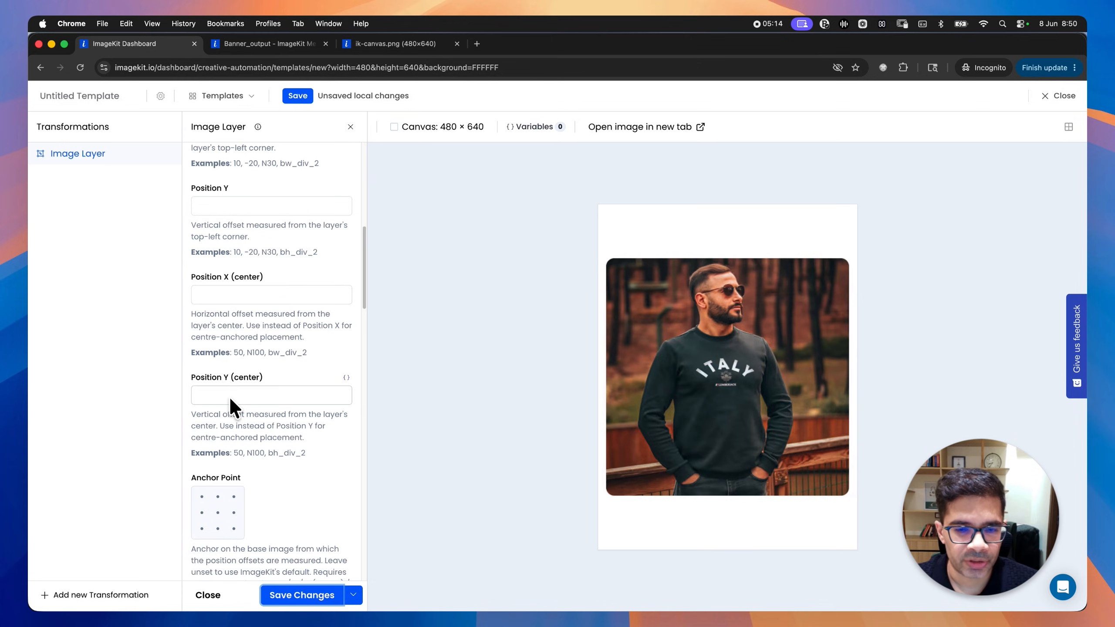
scroll(210, 314, "up", 1)
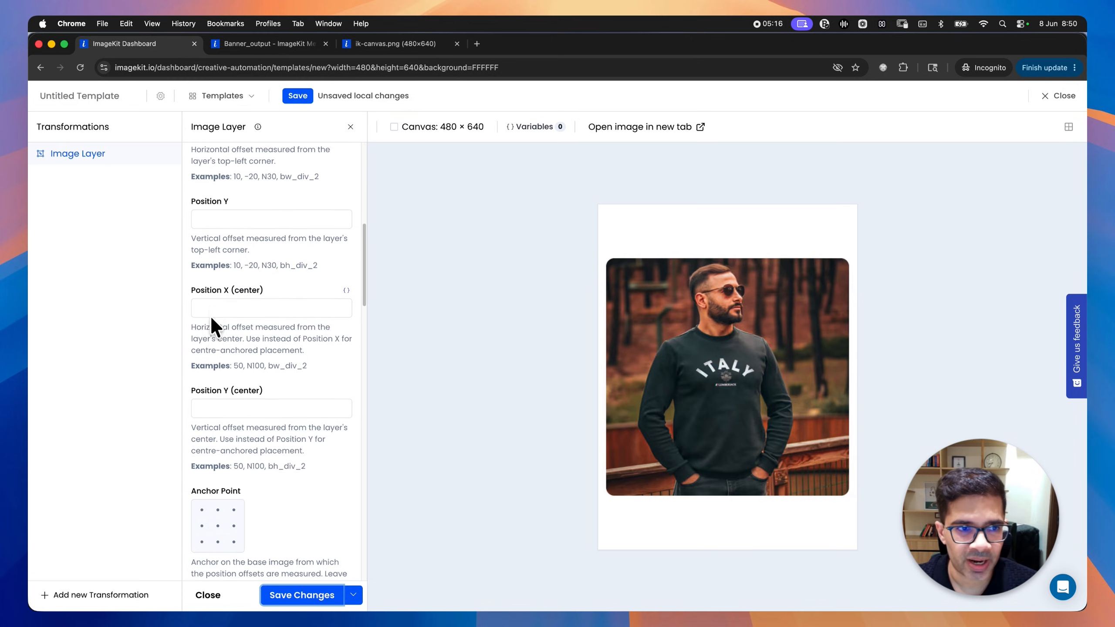
scroll(210, 314, "up", 2)
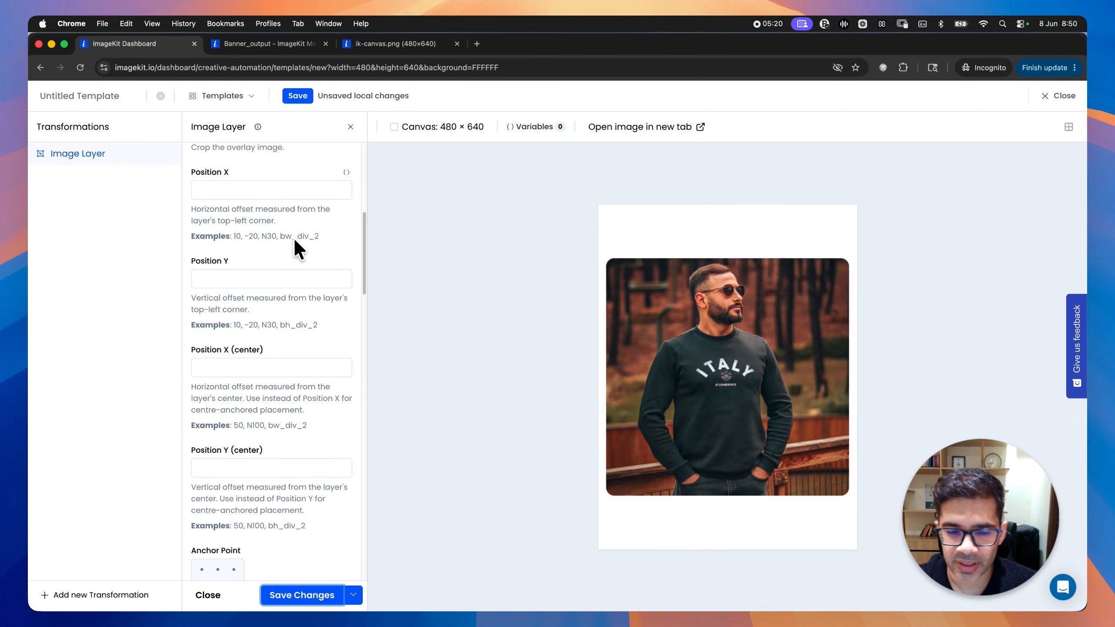
scroll(242, 361, "down", 1)
scroll(242, 361, "down", 2)
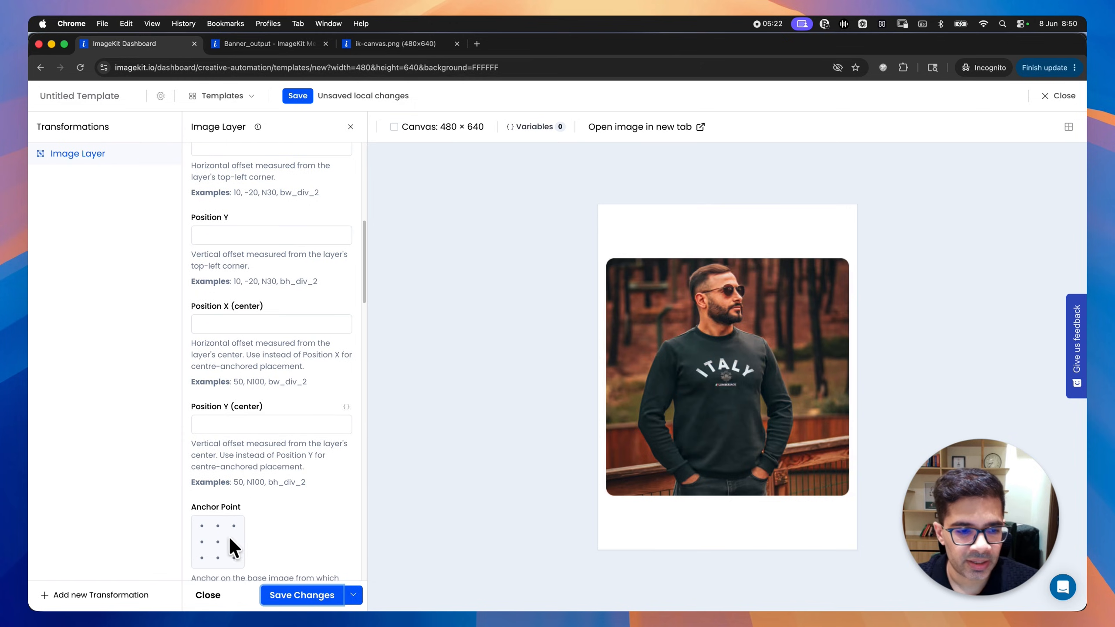
left_click(219, 542)
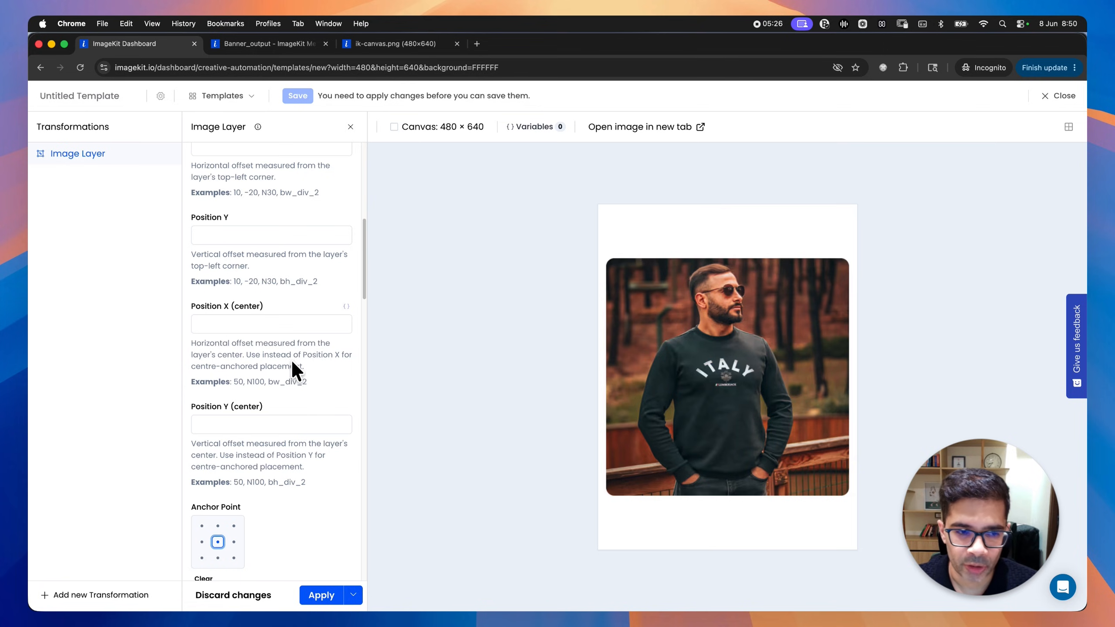
left_click(232, 330)
type("0")
left_click(229, 426)
type("0")
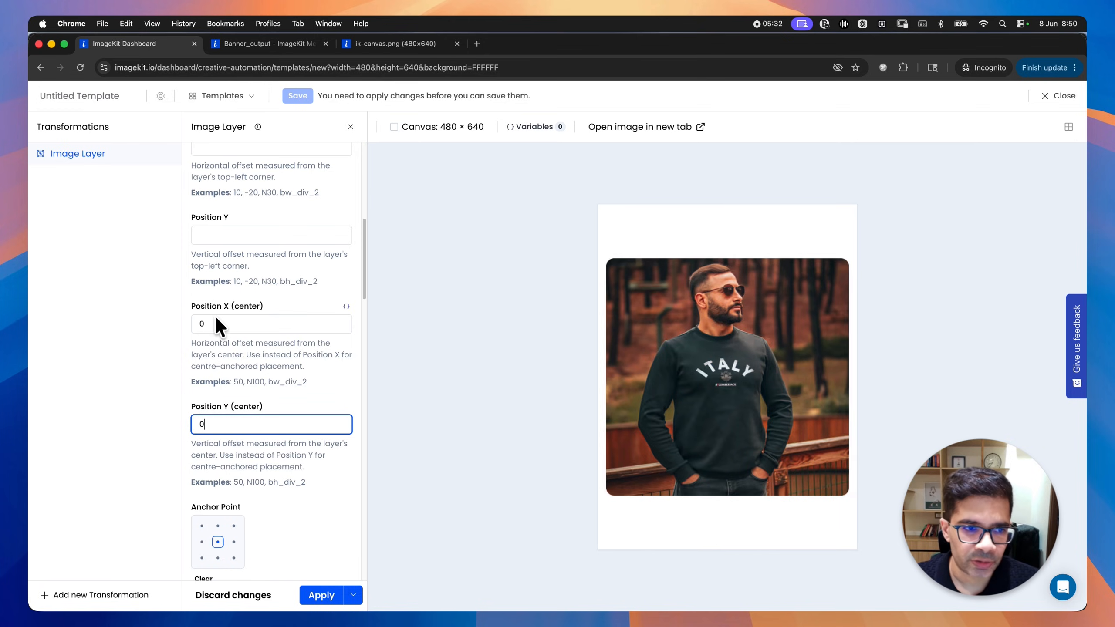
left_click(313, 594)
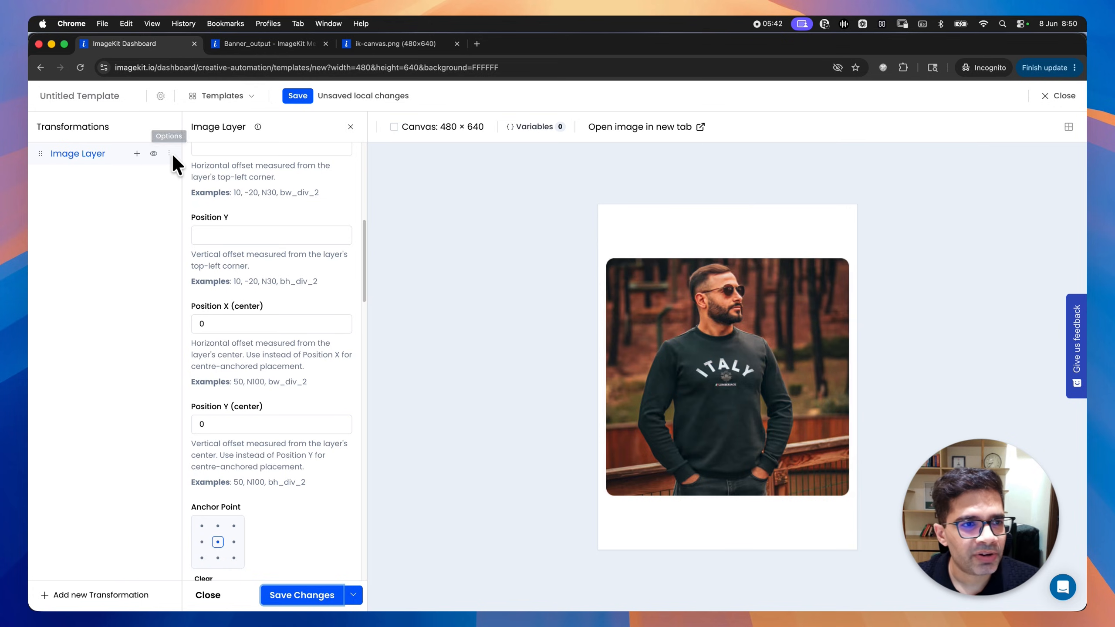
- Rename the sweatshirt image layer as "product image"
left_click(170, 153)
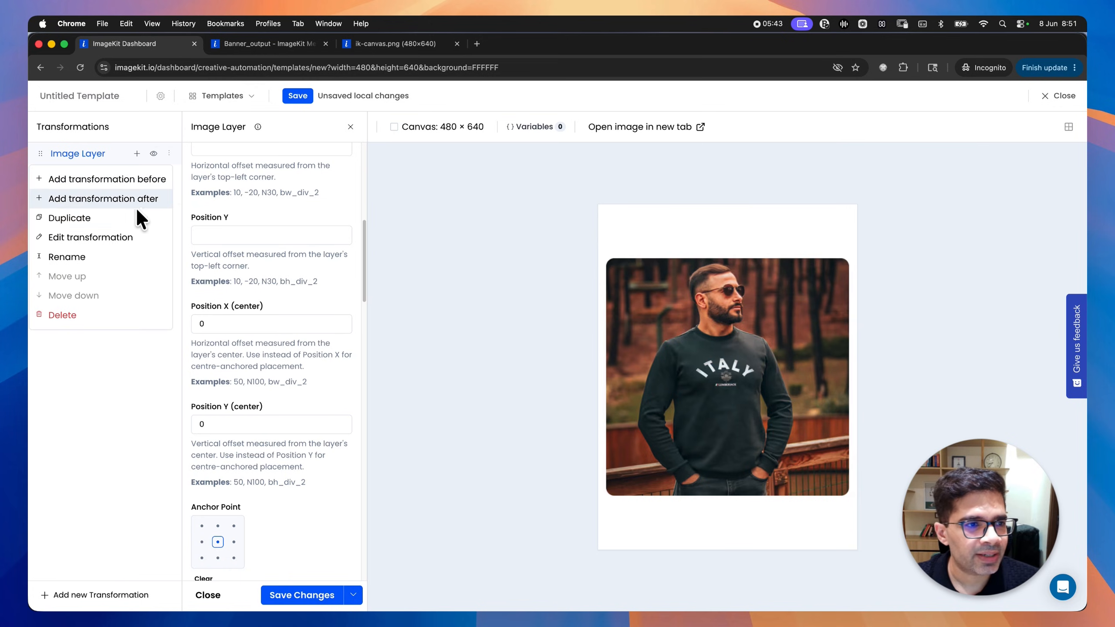
left_click(116, 250)
key("super+a")
type("product image")
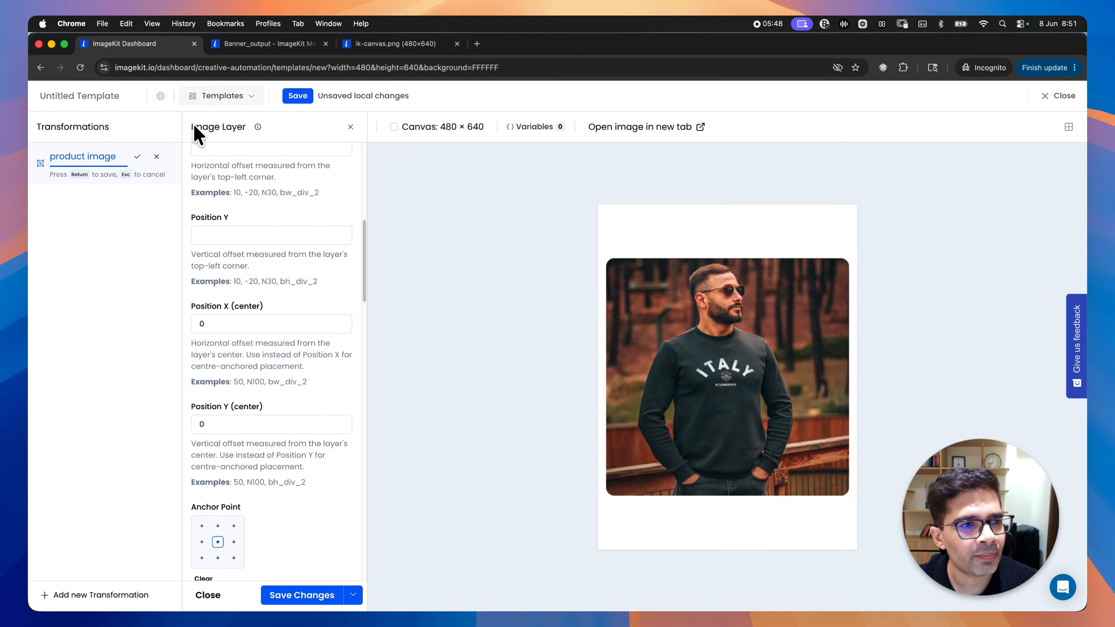
left_click(138, 157)
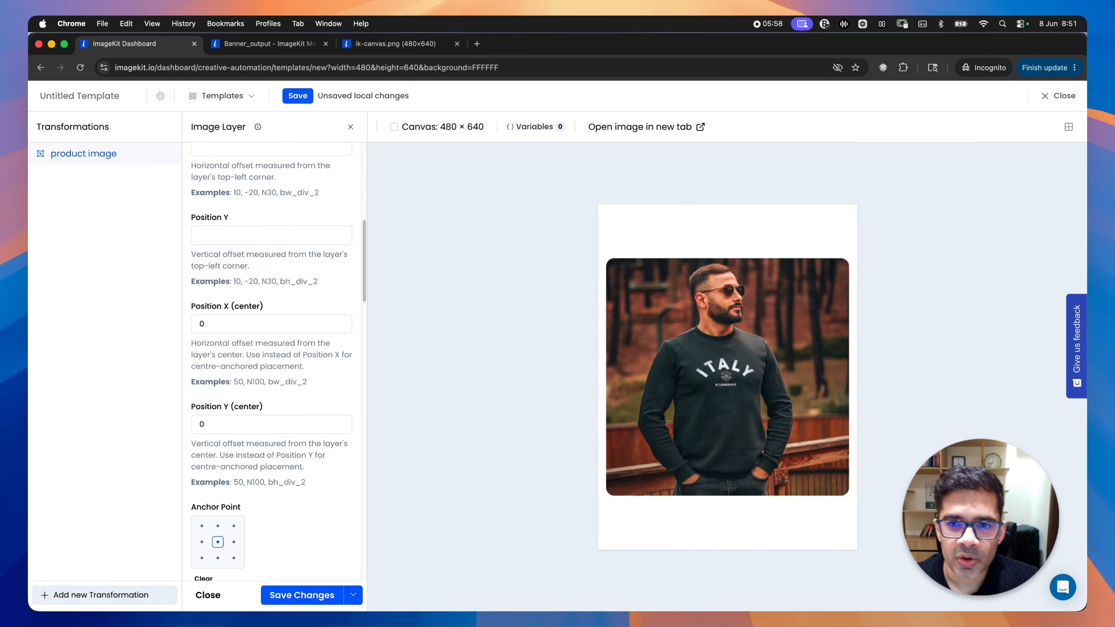
- Start a second image layer that uses lamaro_logo.png from the media library
left_click(104, 595)
scroll(289, 413, "down", 10)
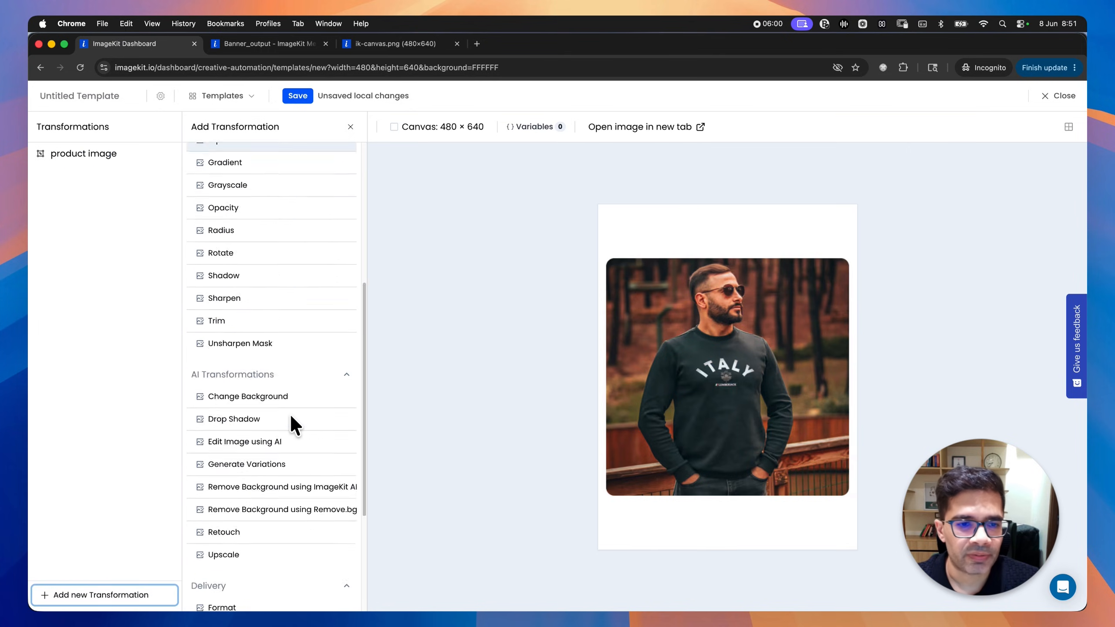
left_click(253, 522)
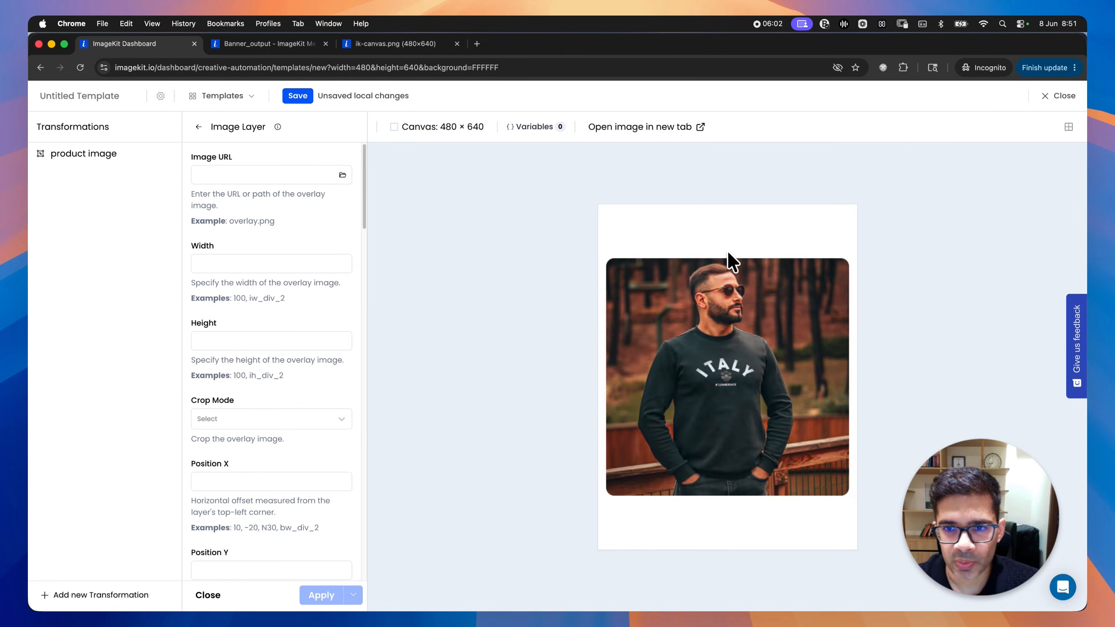
left_click(343, 175)
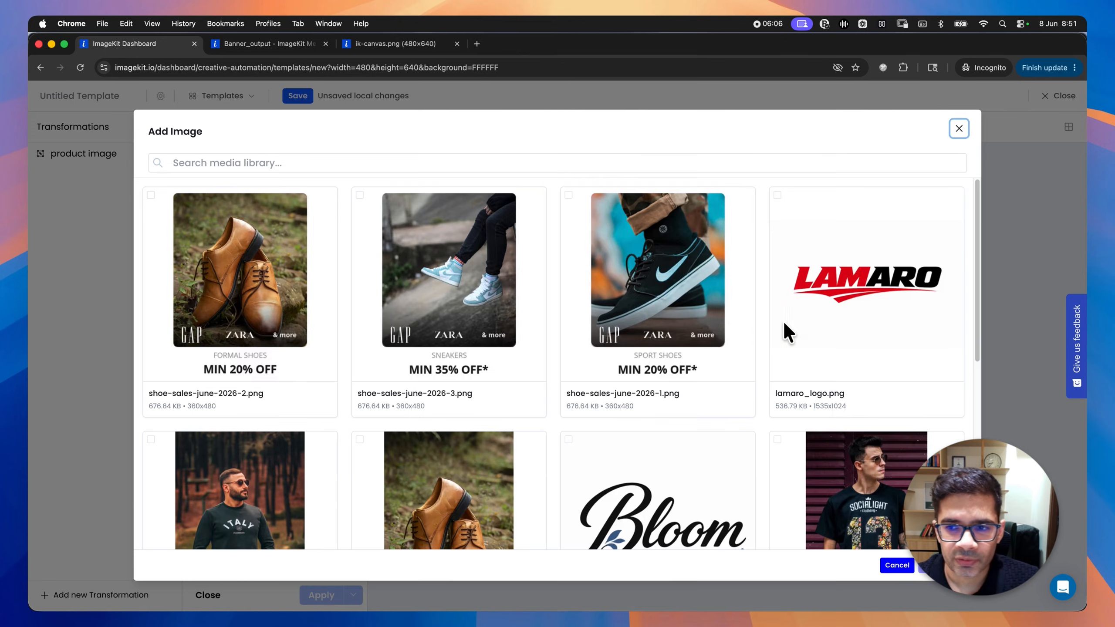
scroll(794, 327, "down", 1)
left_click(806, 338)
left_click(933, 565)
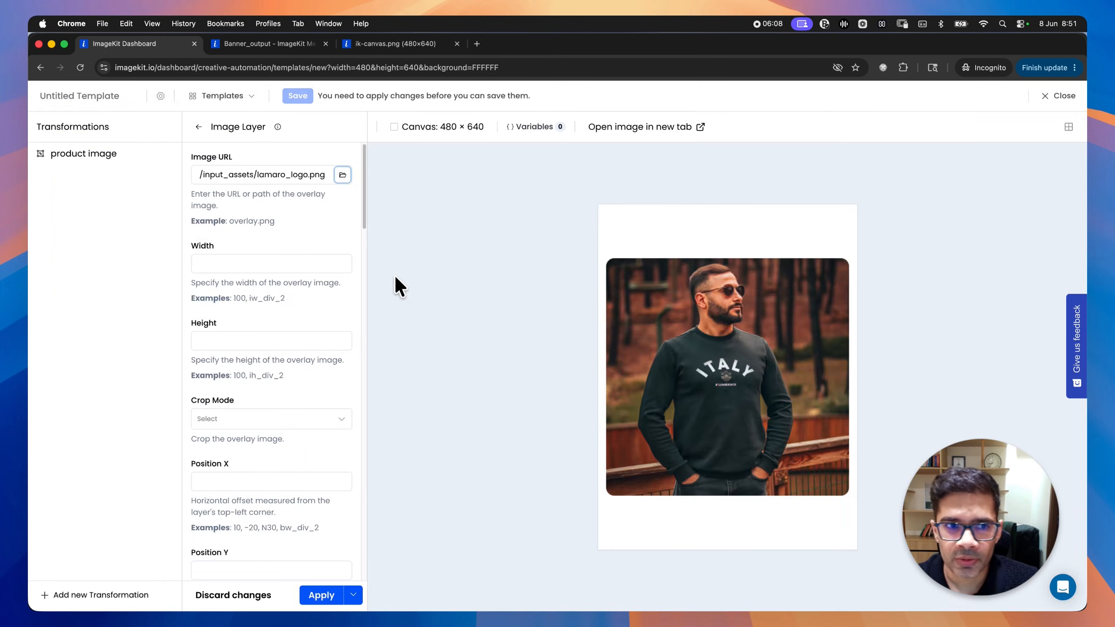
- Set the logo image layer's height to 80 and its width to 100
left_click(232, 263)
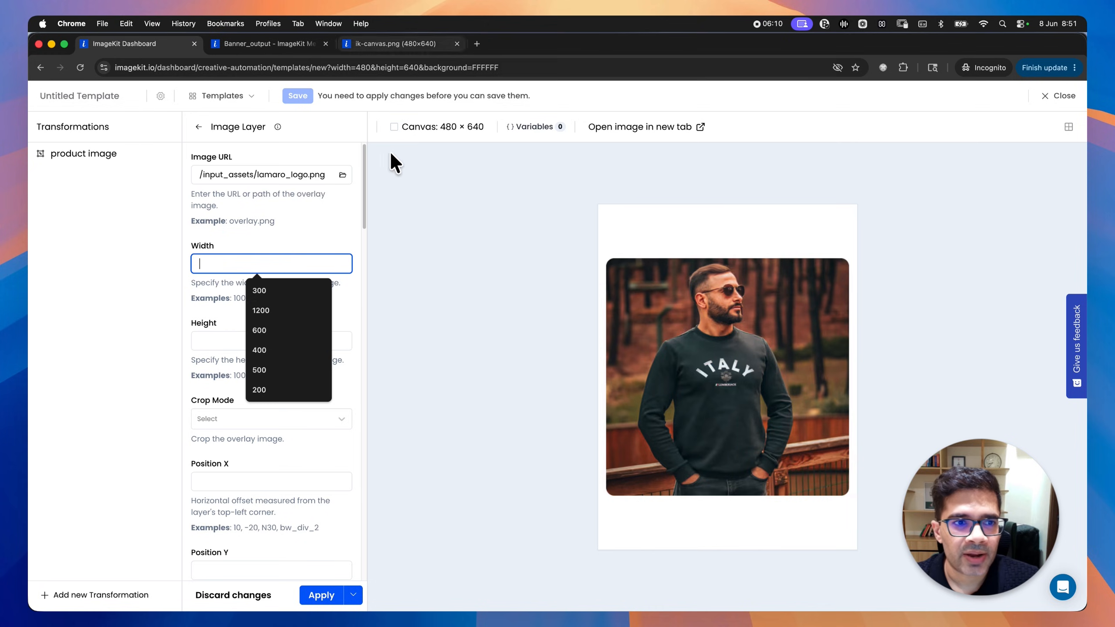
left_click(514, 266)
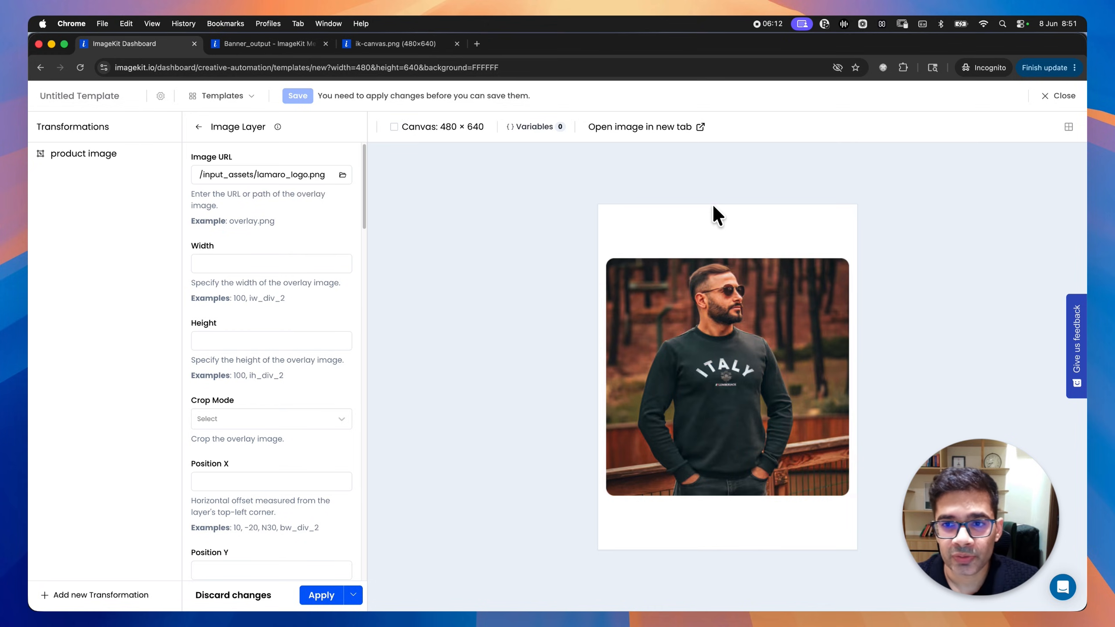
left_click(287, 345)
type("80")
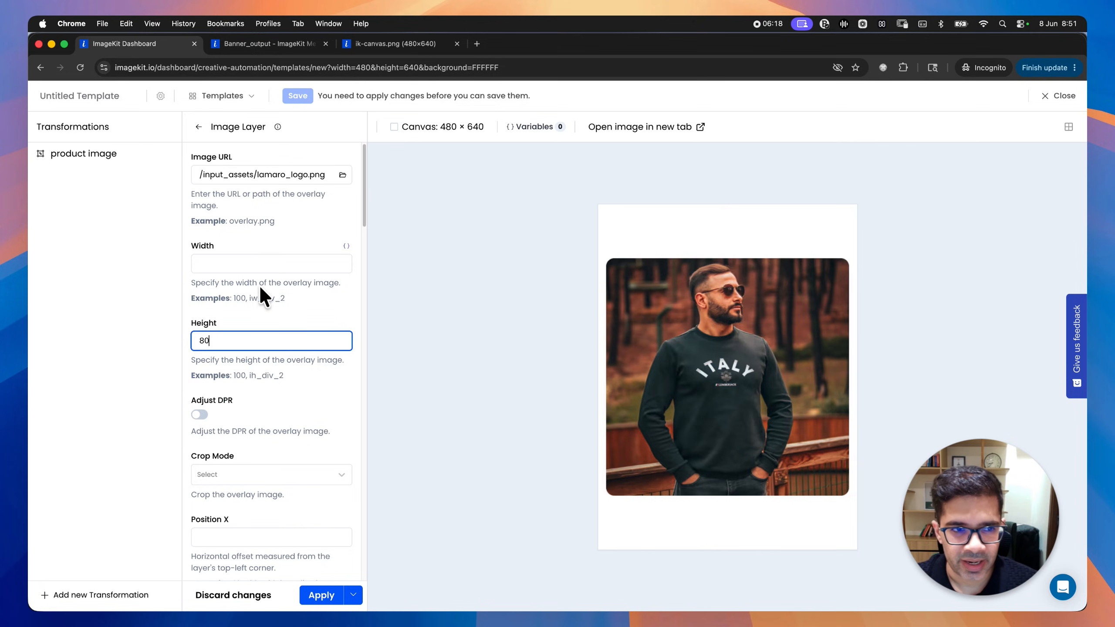
left_click(243, 268)
type("100")
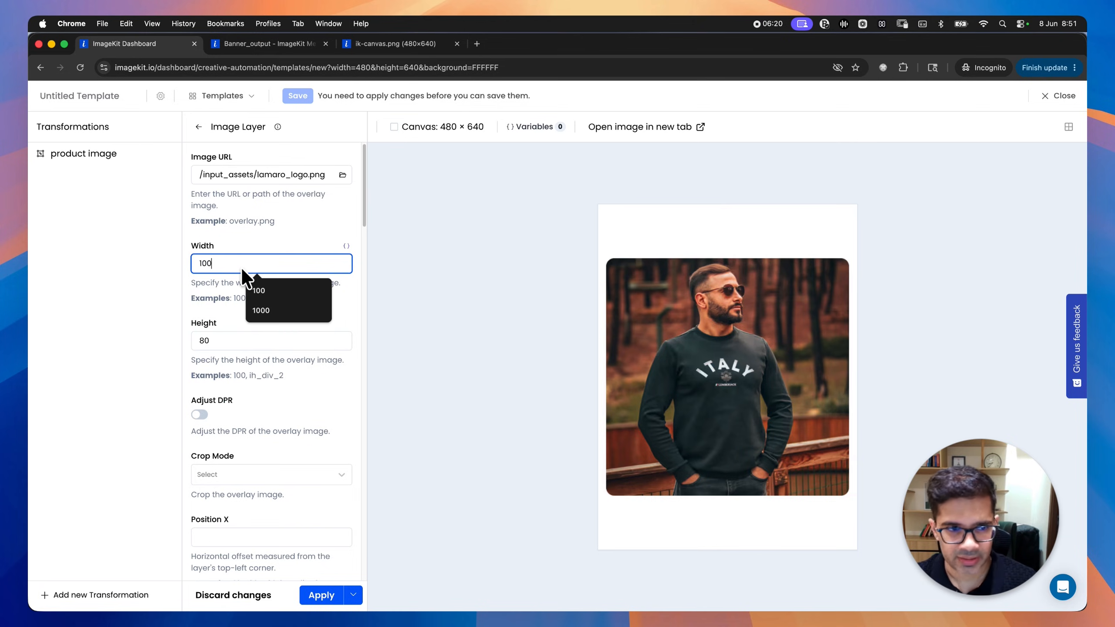
left_click(198, 289)
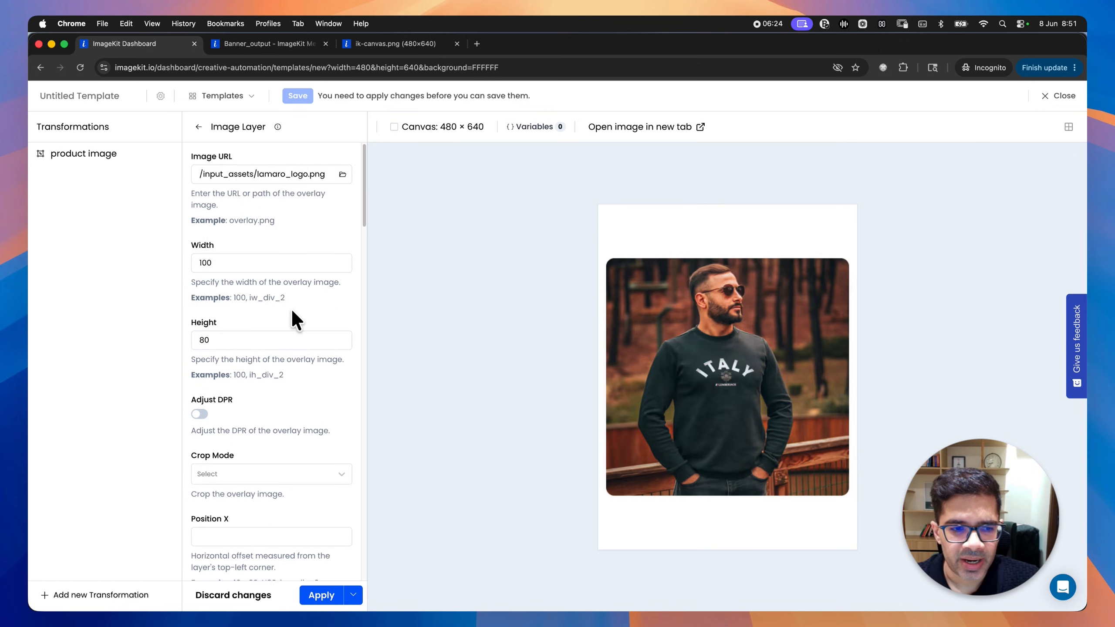
- Set the logo layer's crop mode to "Resize to contain inside a box, don't crop (c-at_max)"
scroll(292, 334, "down", 1)
scroll(297, 413, "down", 2)
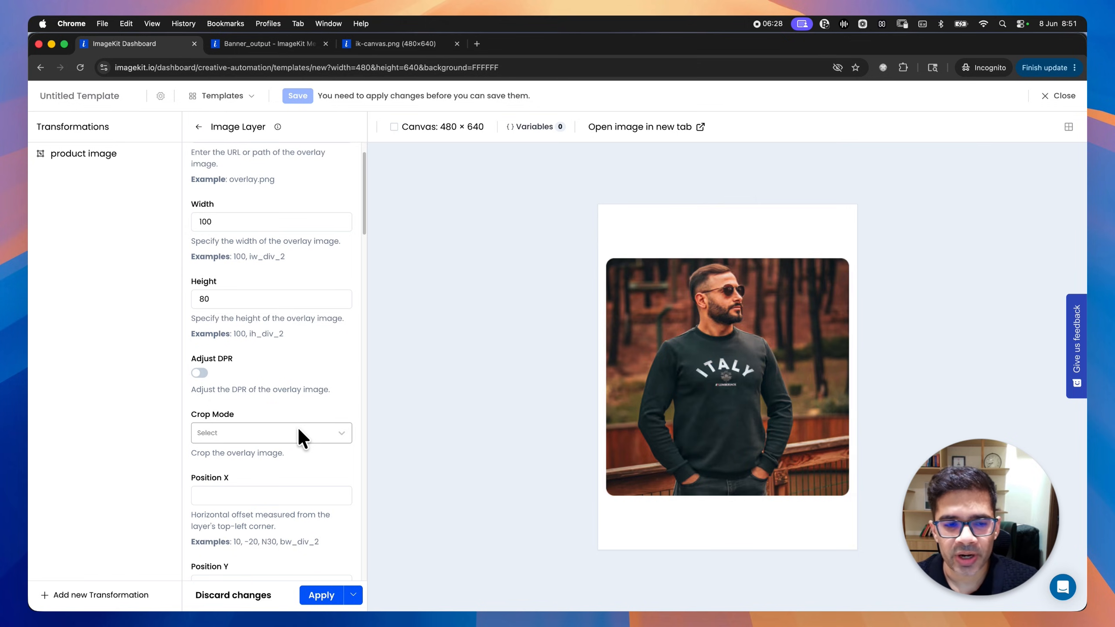
left_click(293, 433)
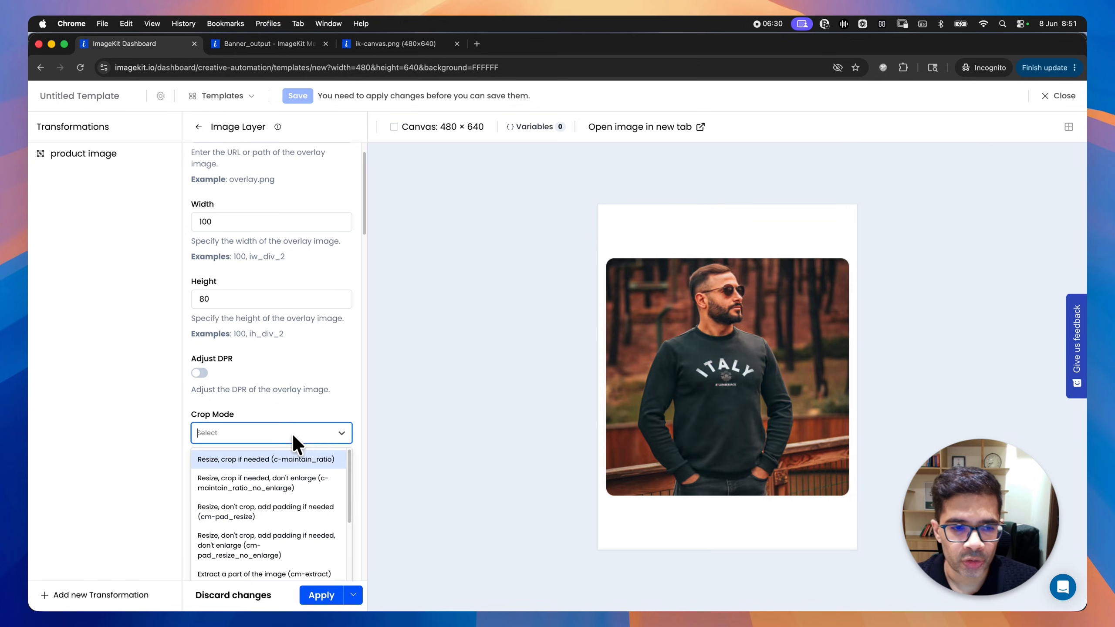
scroll(290, 505, "down", 5)
left_click(285, 528)
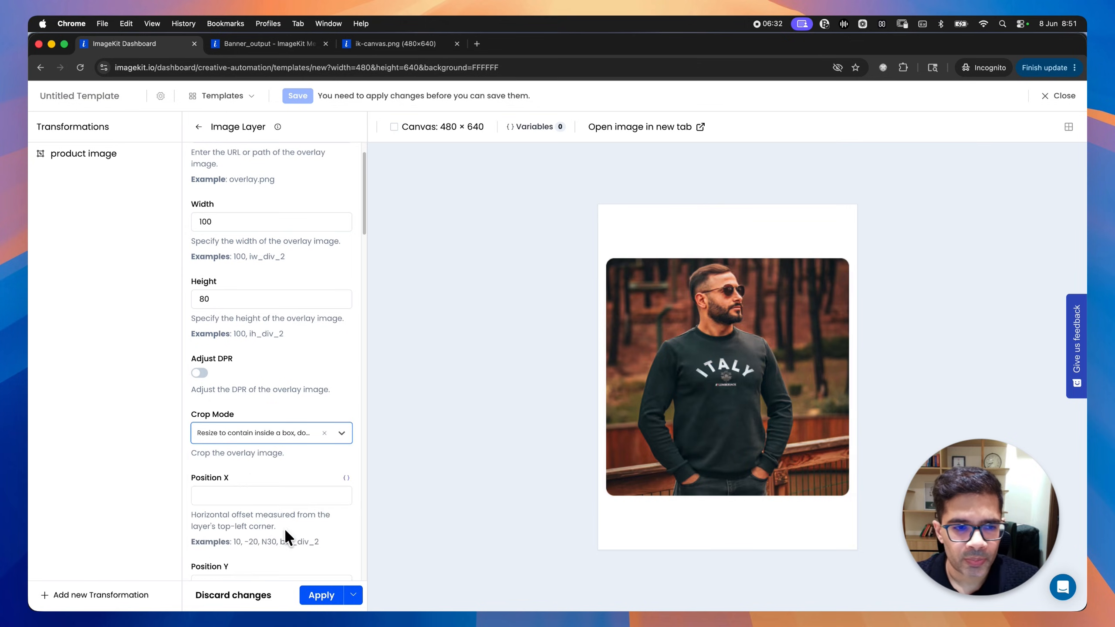
left_click(265, 441)
scroll(261, 539, "down", 3)
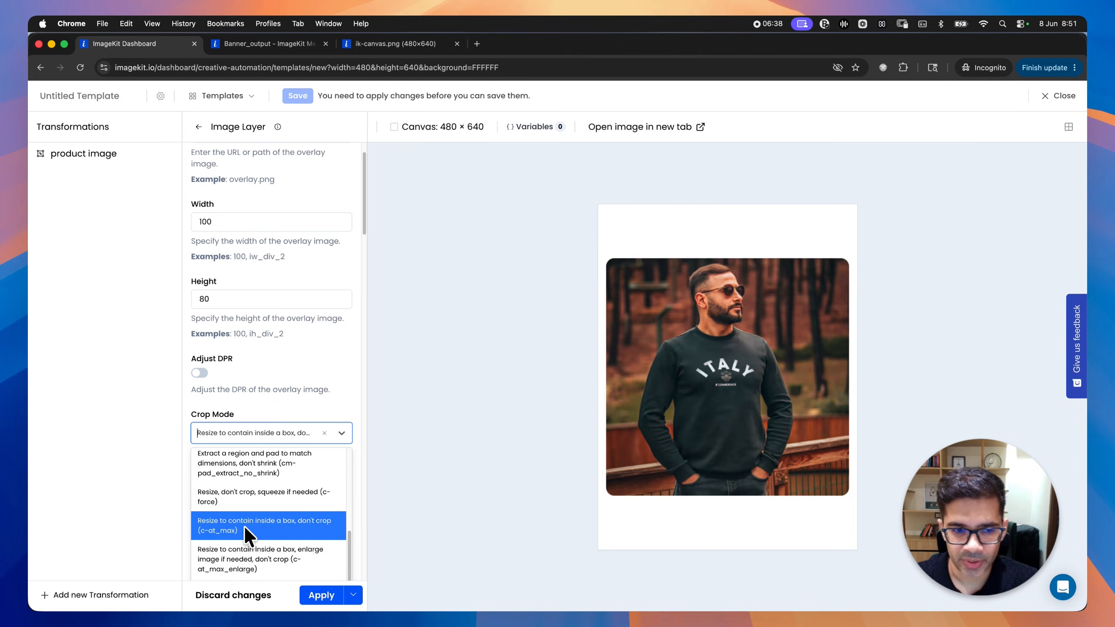
left_click(244, 527)
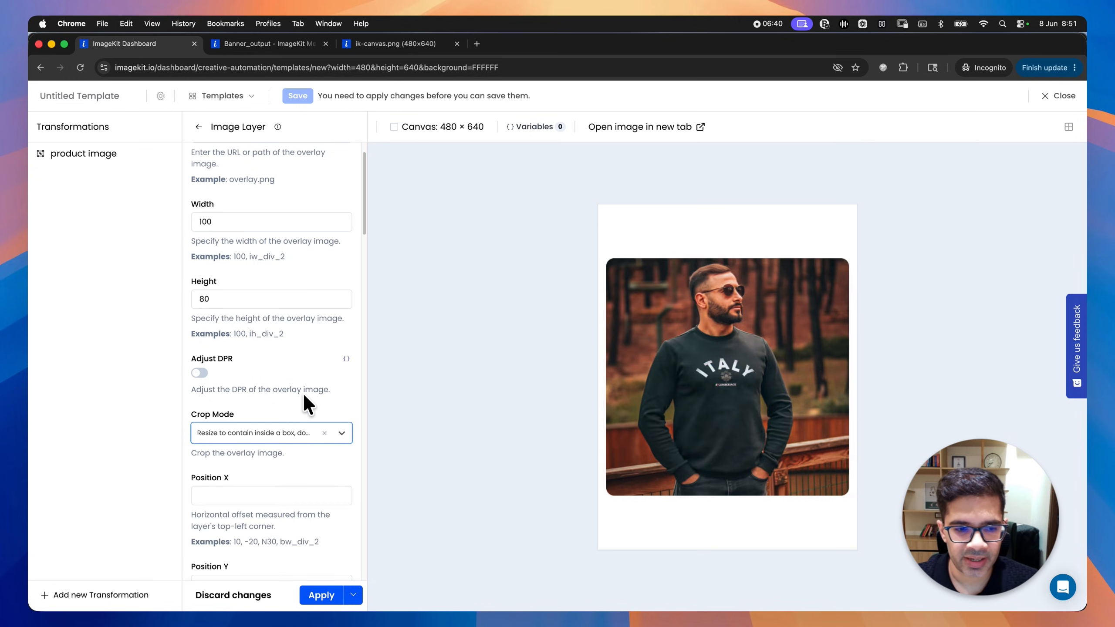
- Anchor the logo layer to the canvas's top centre with Position X (center) 0 and Position Y (center) 50, and apply
scroll(302, 392, "down", 3)
scroll(302, 392, "down", 4)
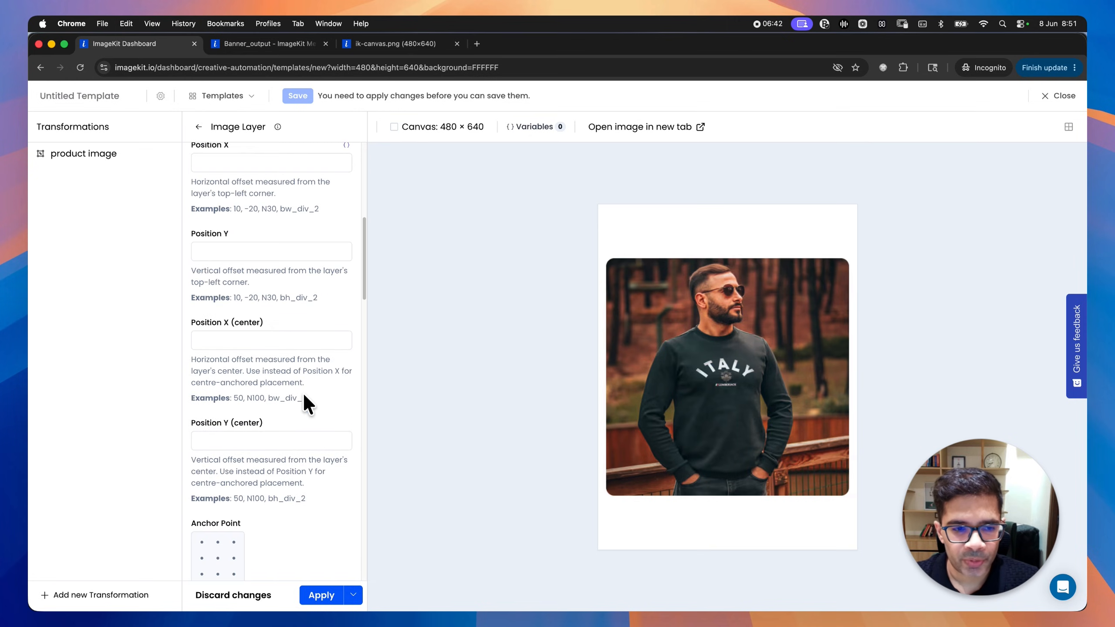
left_click(218, 527)
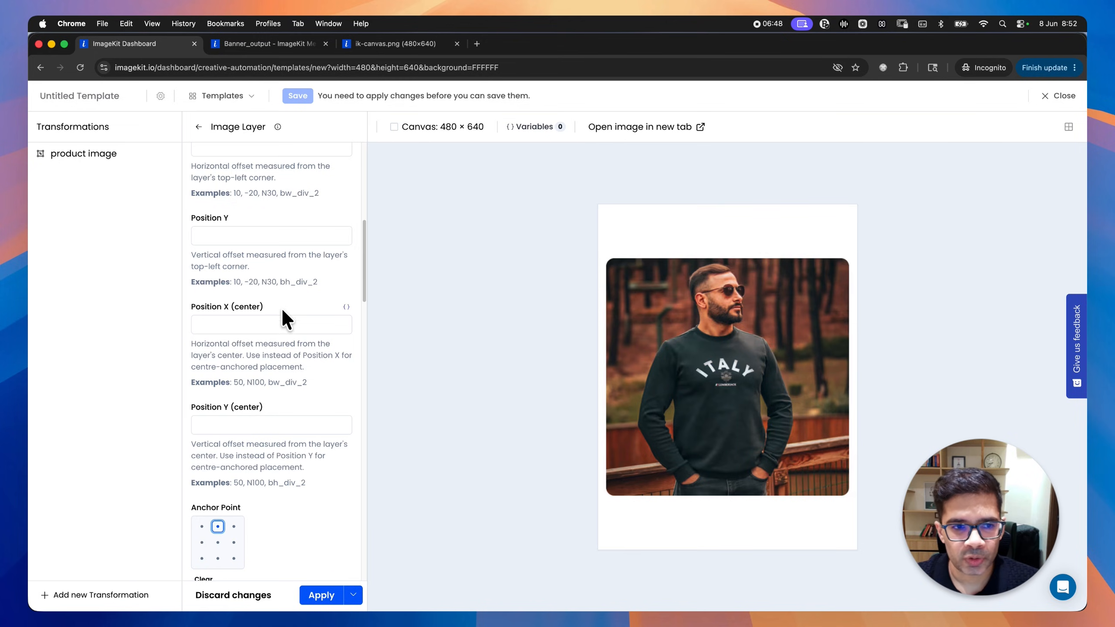
left_click(277, 325)
type("0")
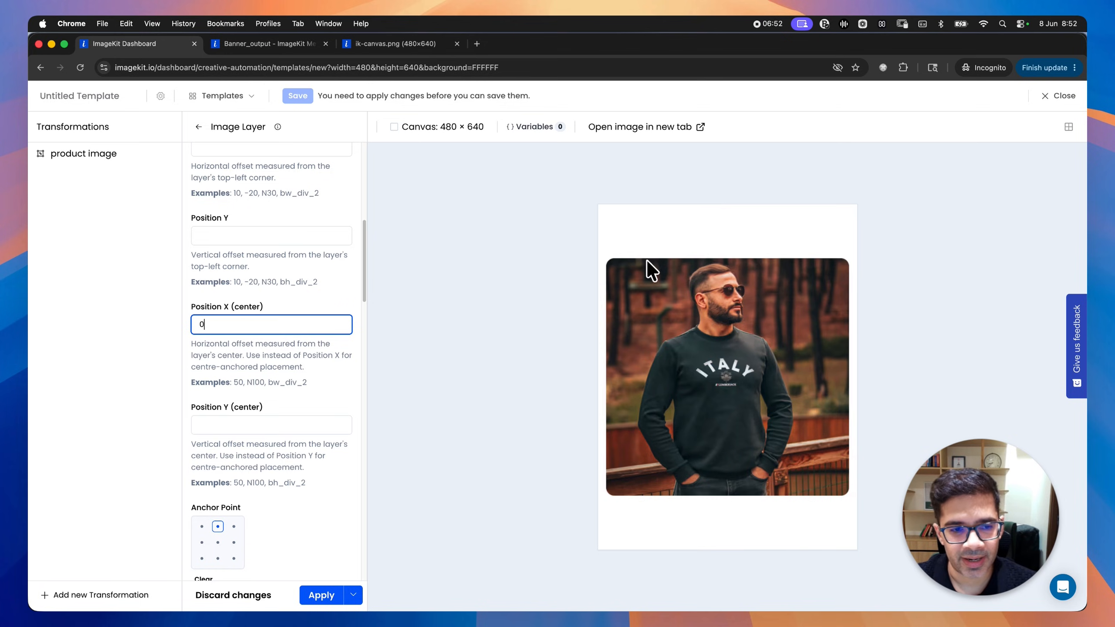
left_click(245, 420)
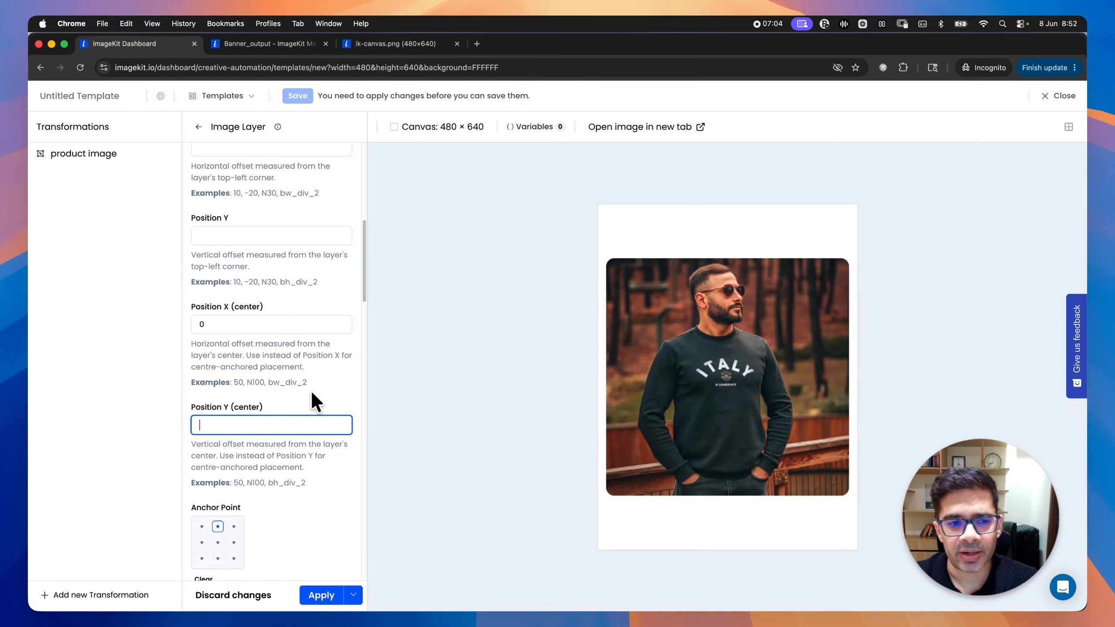
type("50")
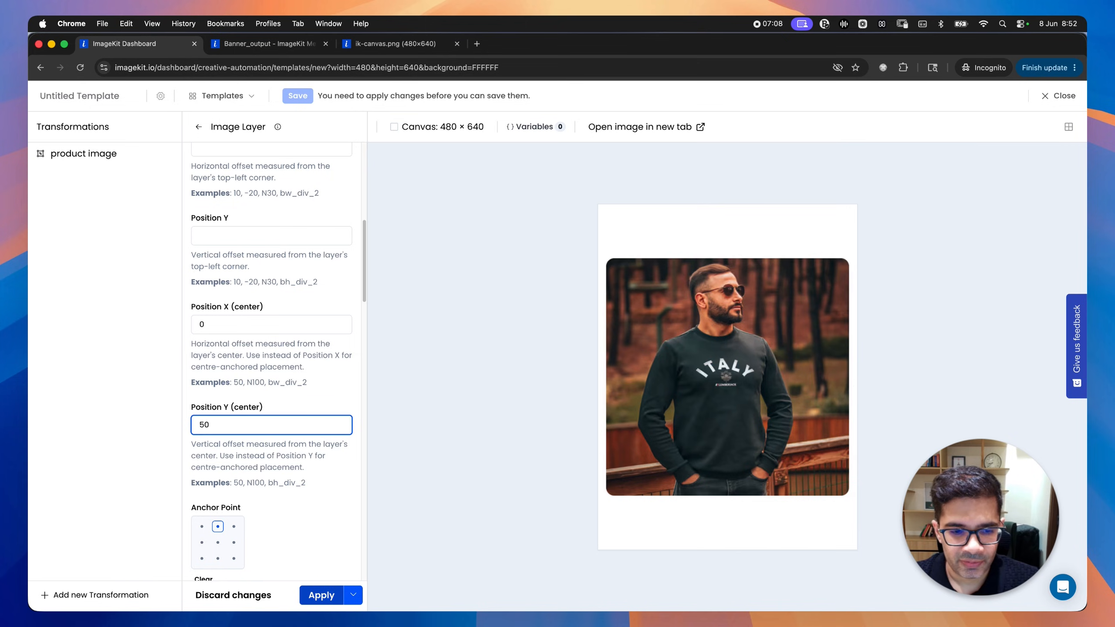
left_click(321, 595)
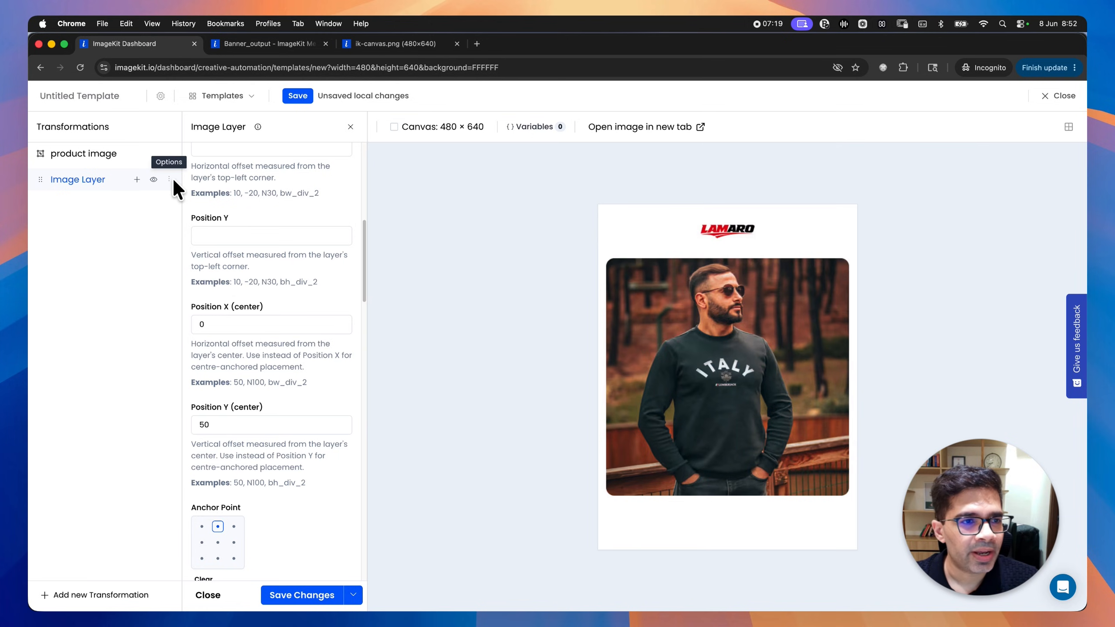
- Rename the Lamaro logo's image layer as "logo layer"
left_click(169, 178)
left_click(123, 281)
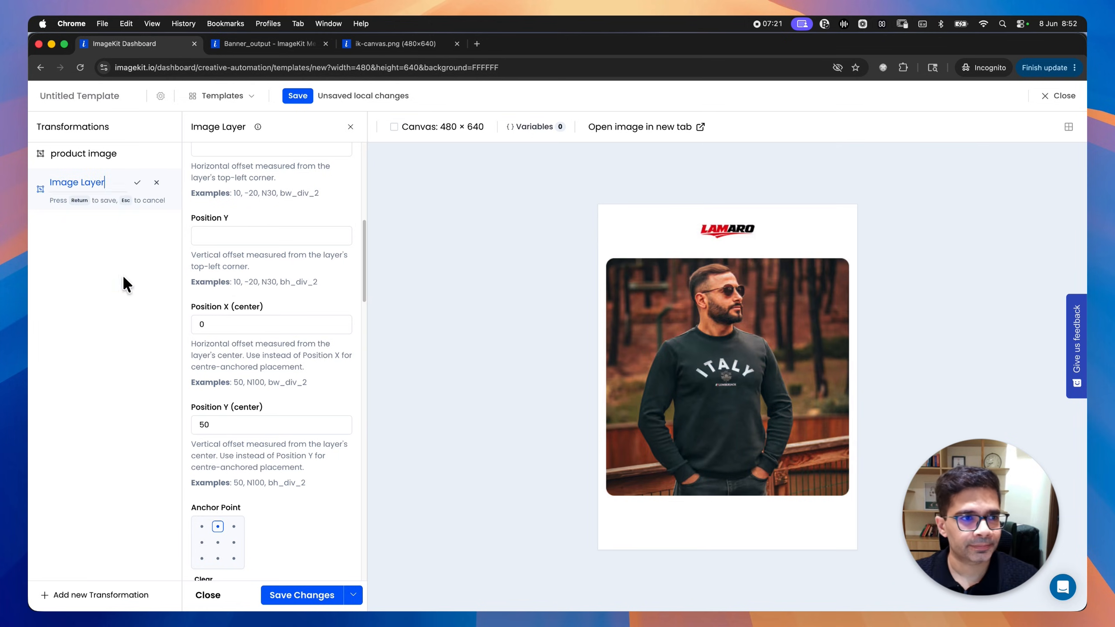
key("super+BackSpace")
type("logo layt")
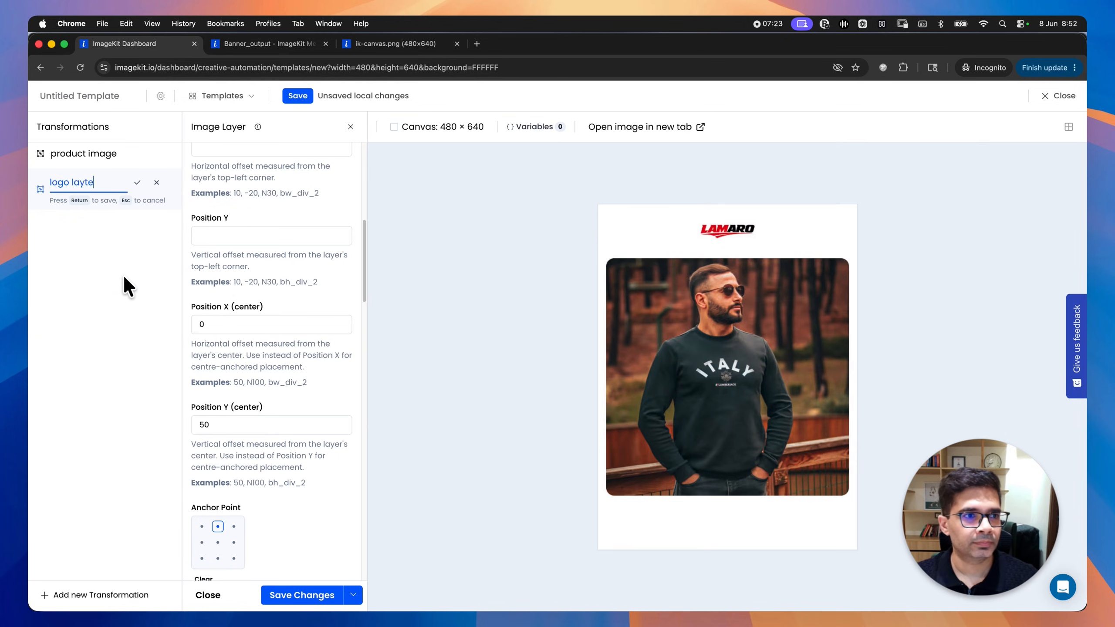
key("BackSpace")
type("er")
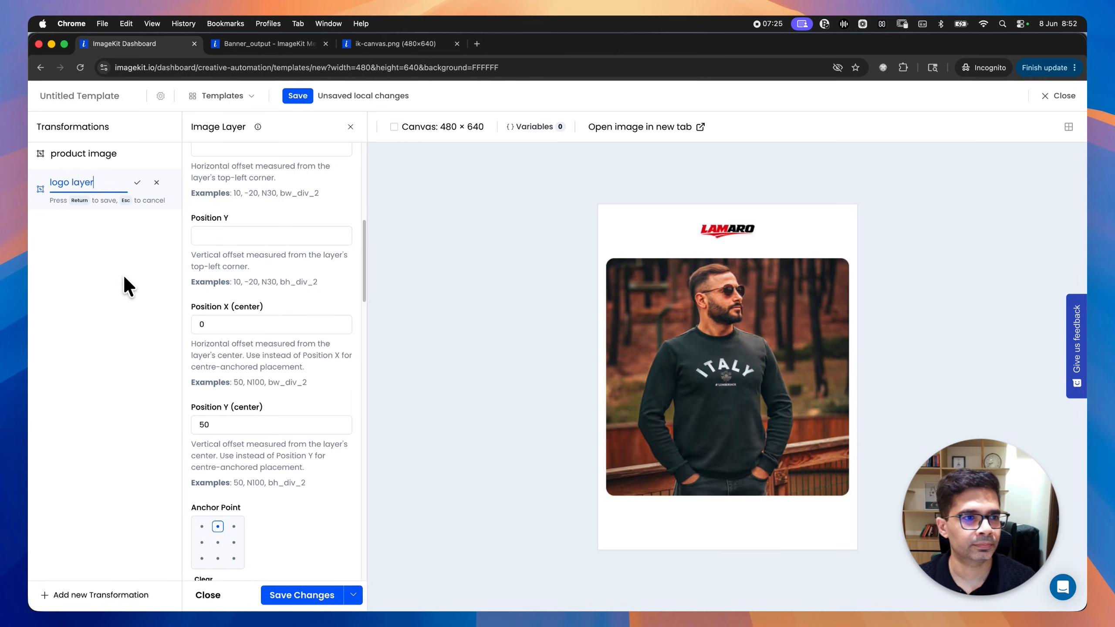
key("Return")
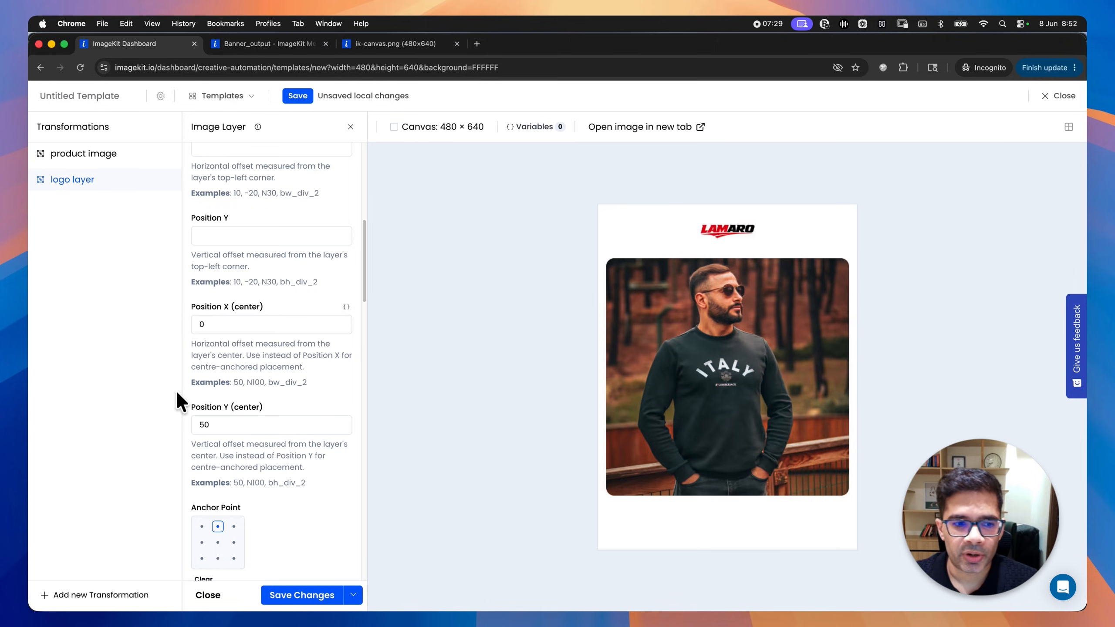
- Check the sample banner's caption and start a text layer with the text "SWEATSHIRT"
left_click(378, 43)
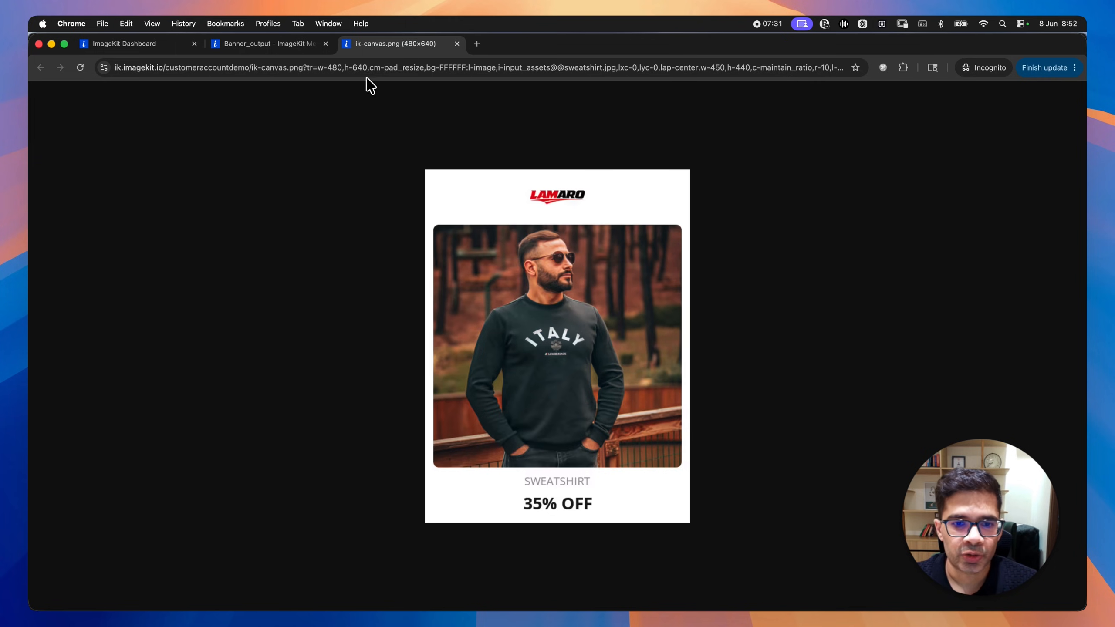
left_click(137, 47)
left_click(116, 595)
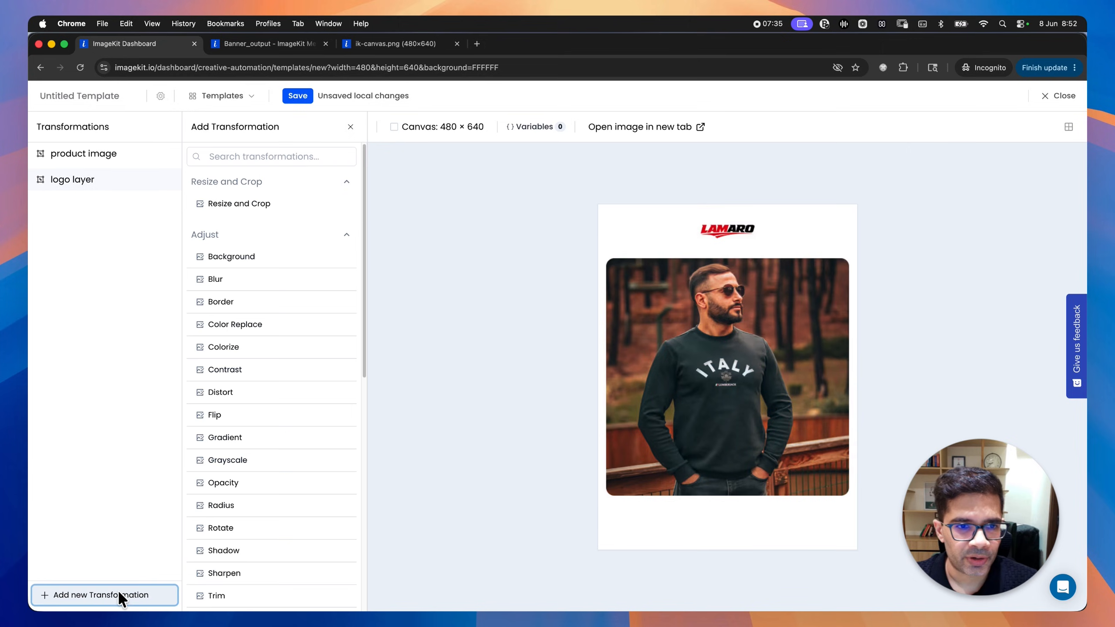
scroll(285, 446, "down", 10)
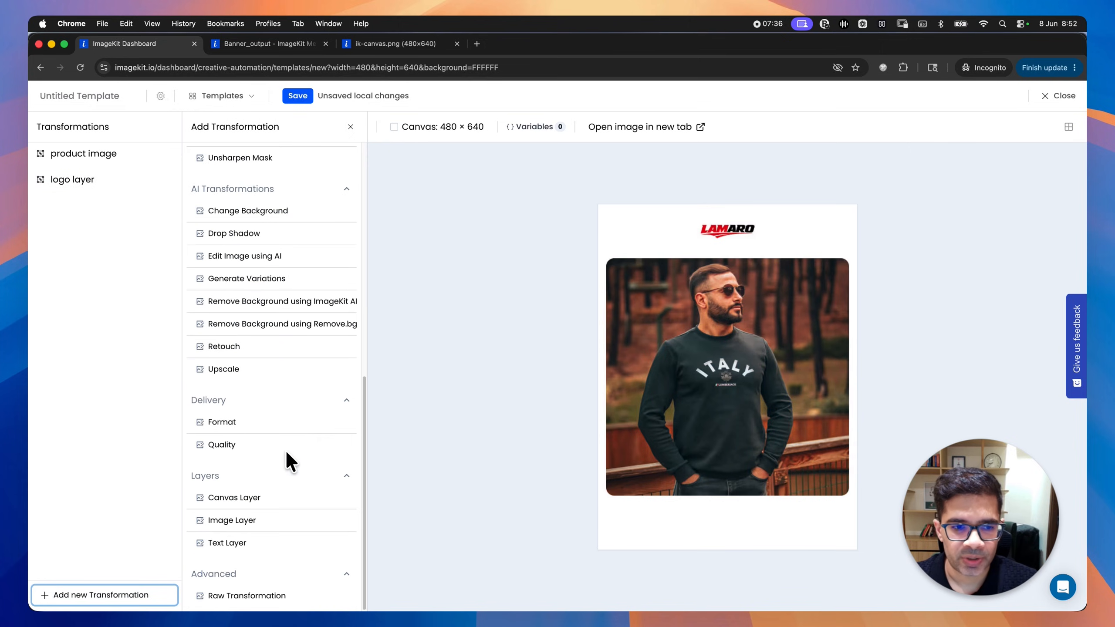
left_click(267, 541)
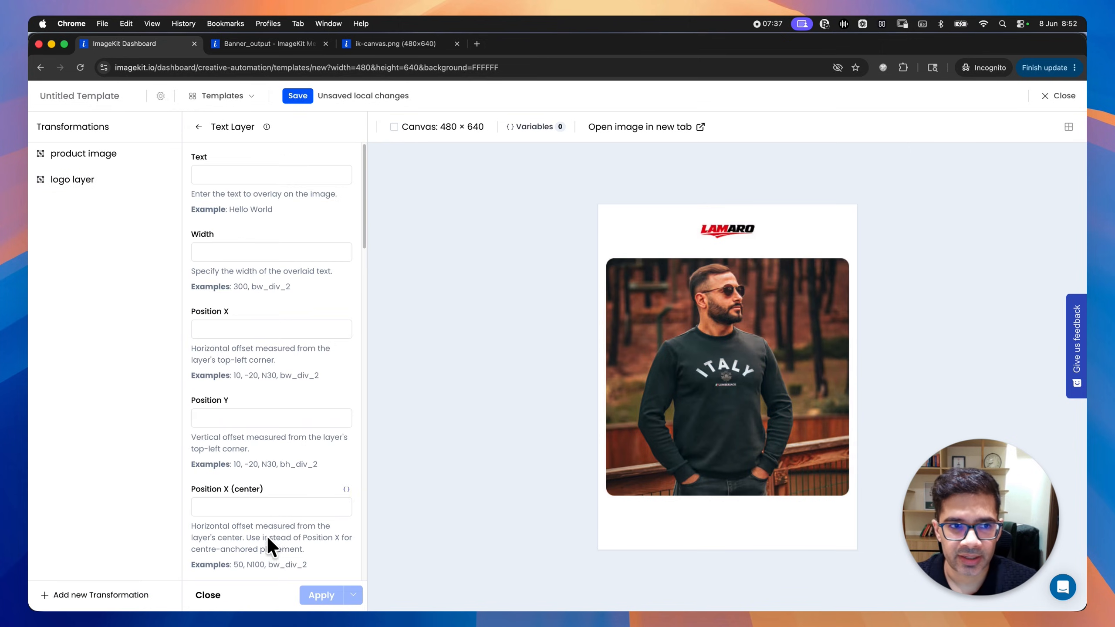
left_click(228, 172)
type("SWEATSHIRT")
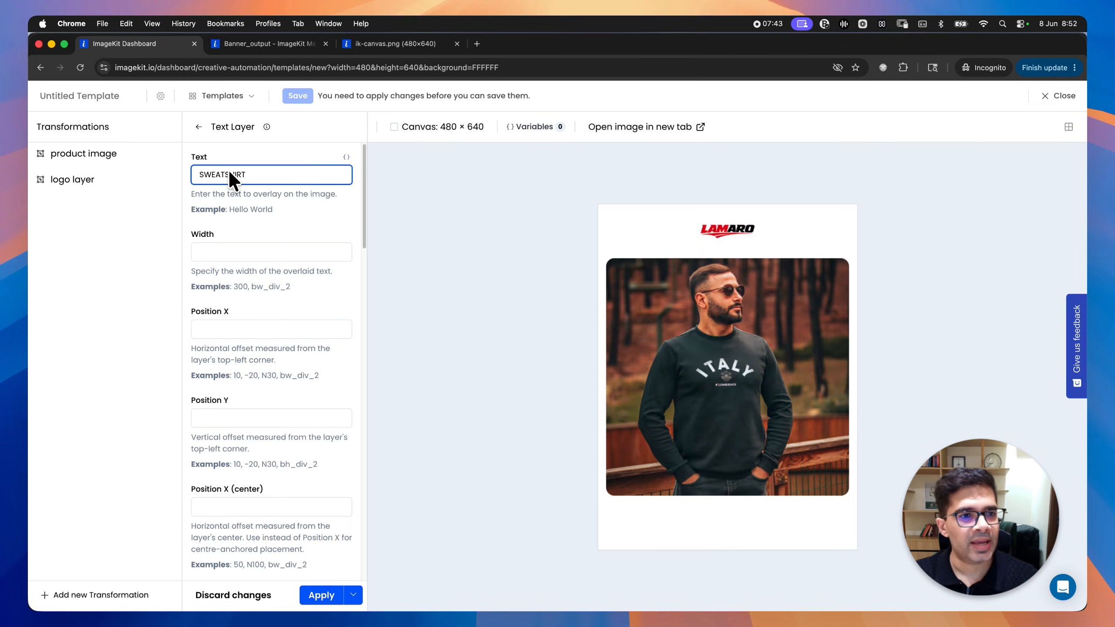
- Anchor the SWEATSHIRT text to the canvas's bottom centre with Position X (center) 0 and Position Y (center) -75, and apply
left_click(253, 257)
left_click(625, 475)
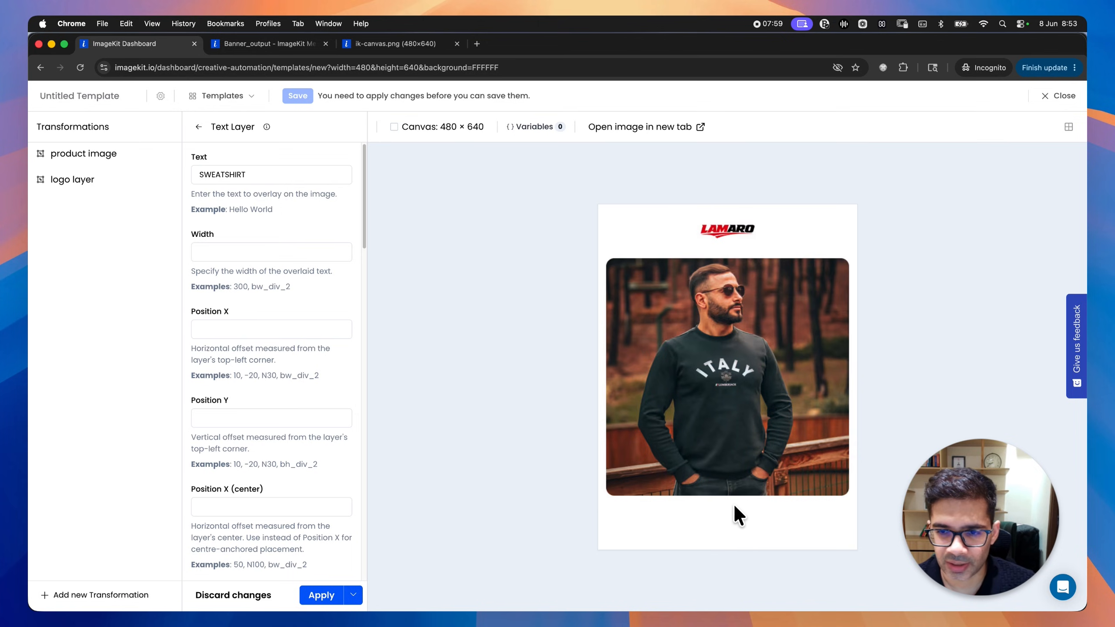
scroll(236, 481, "down", 5)
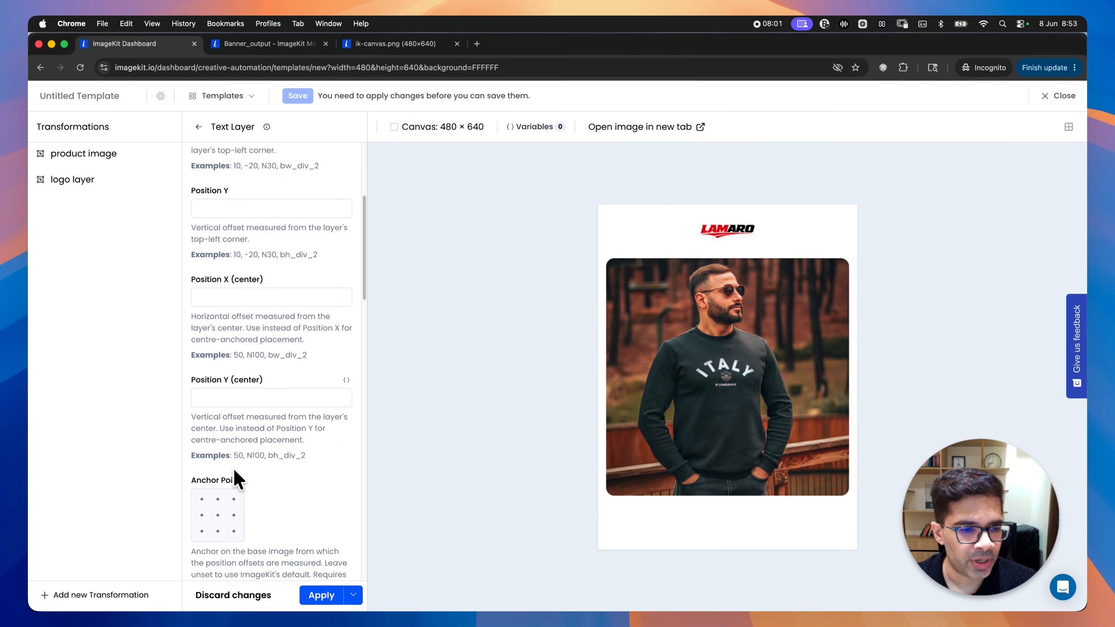
left_click(218, 493)
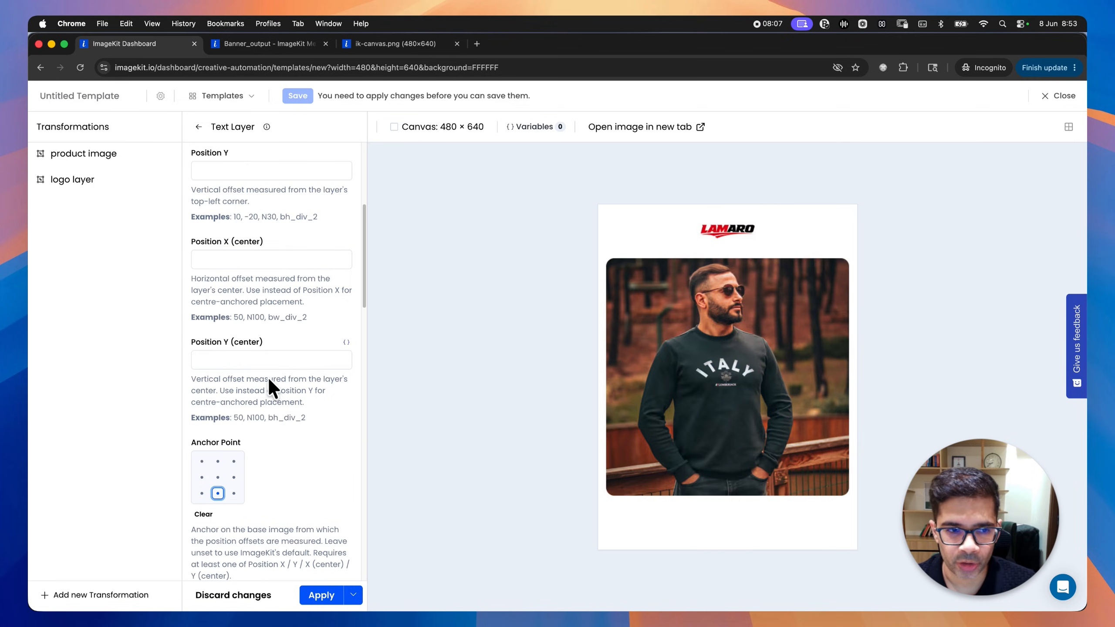
left_click(228, 259)
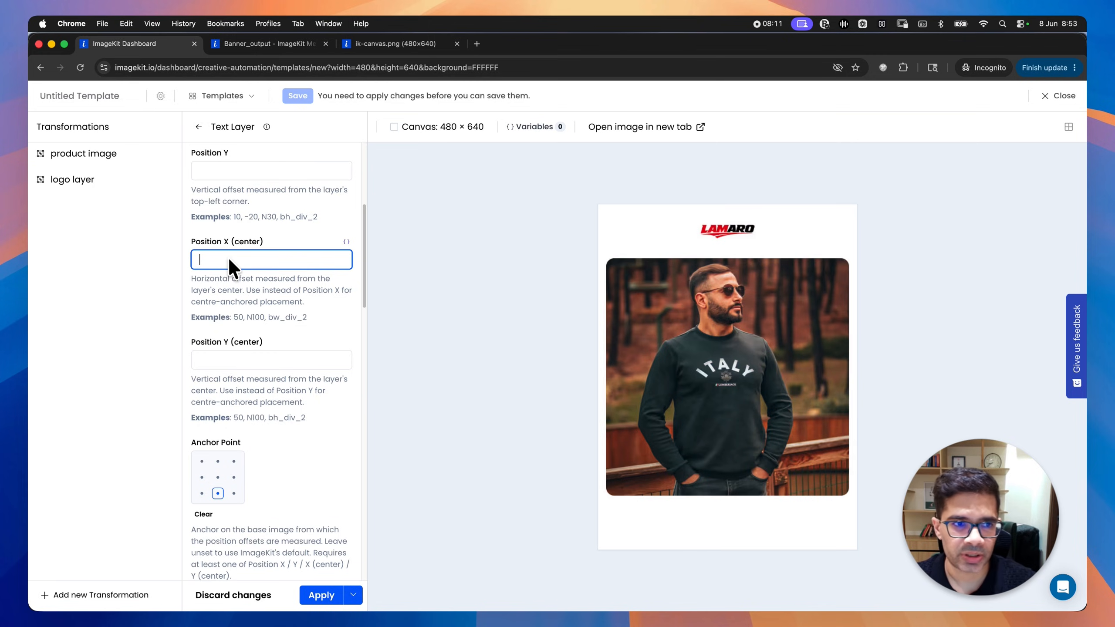
type("0")
left_click(259, 361)
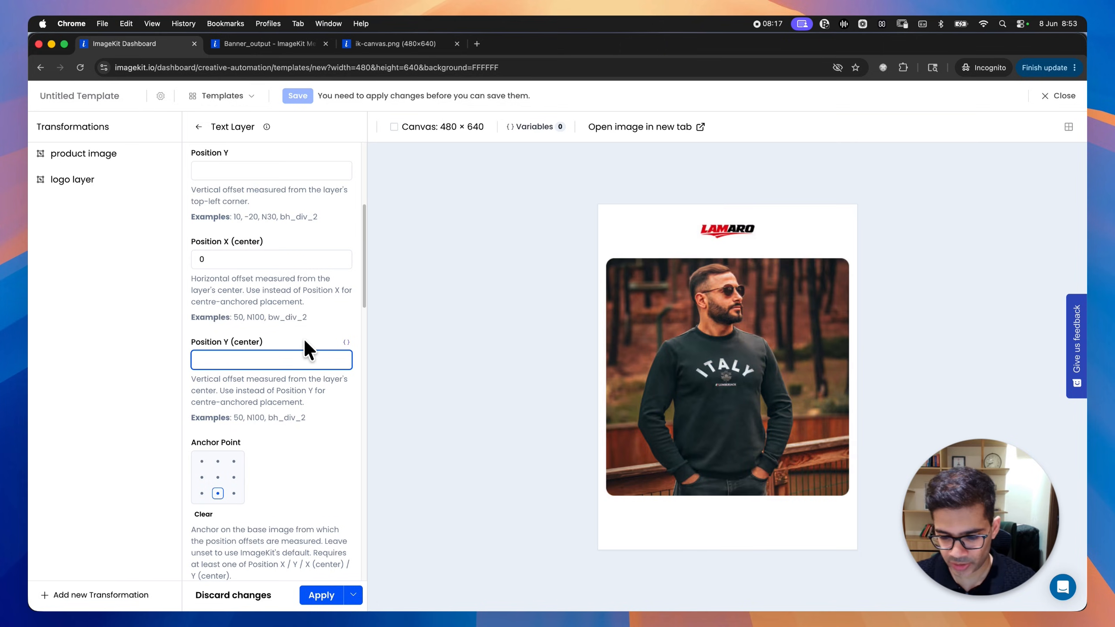
type("-75")
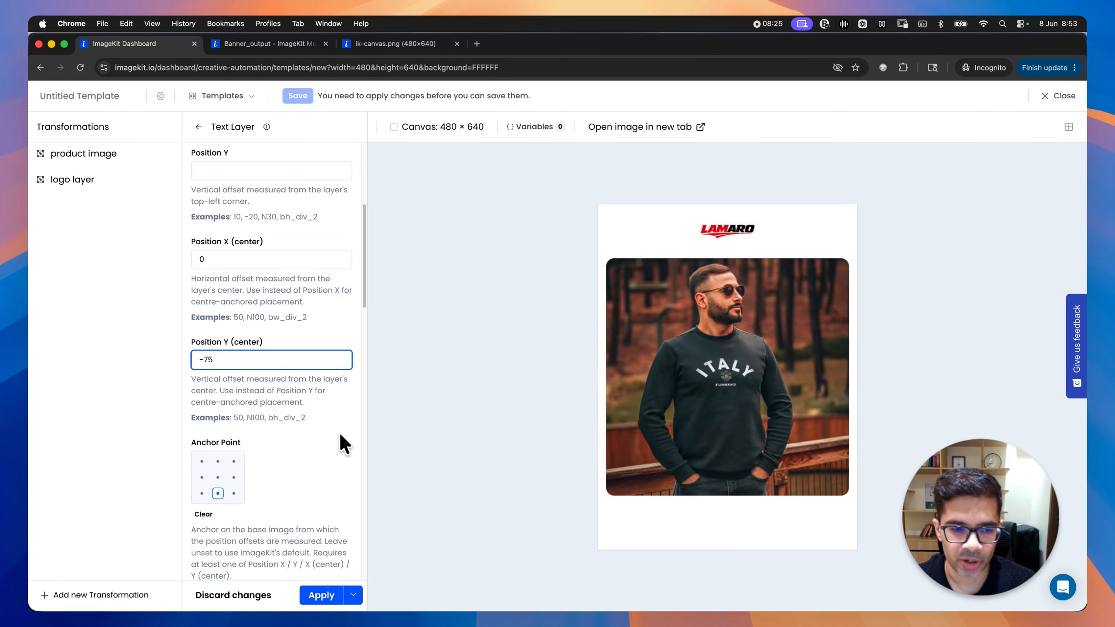
left_click(323, 594)
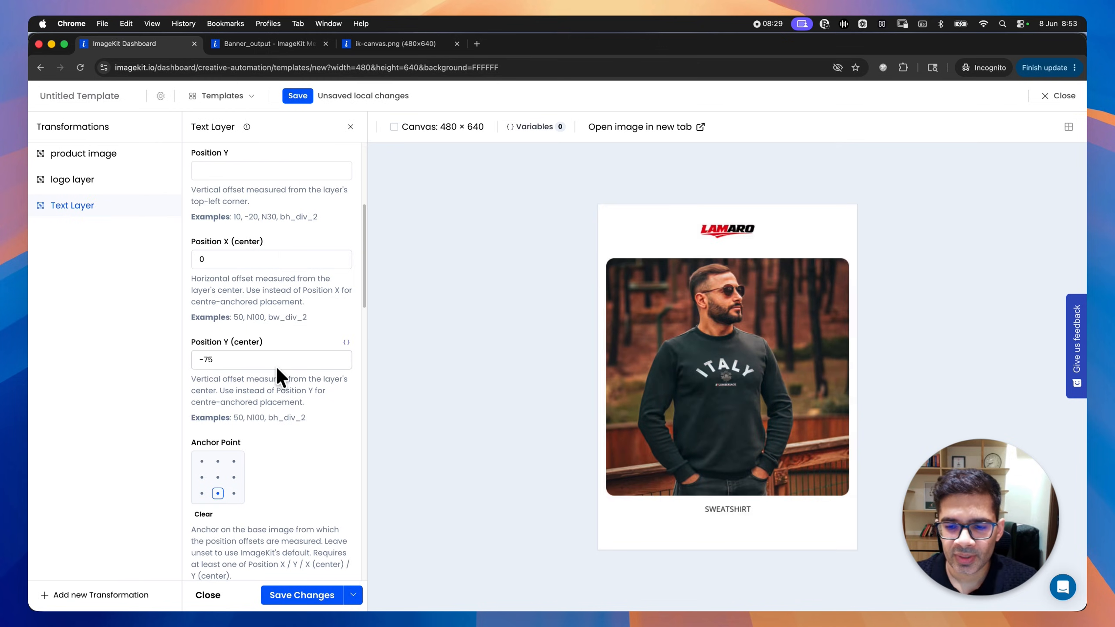
- Set the SWEATSHIRT text's font size to 18 and its color to #888888, and apply
scroll(290, 363, "down", 3)
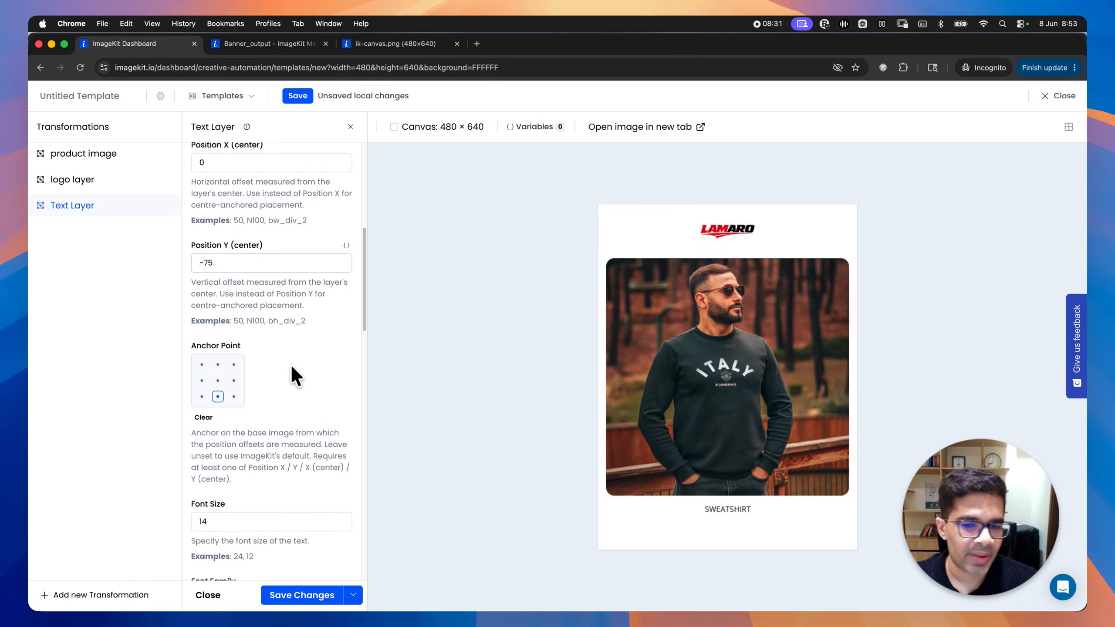
scroll(290, 363, "down", 5)
double_click(203, 366)
key("BackSpace")
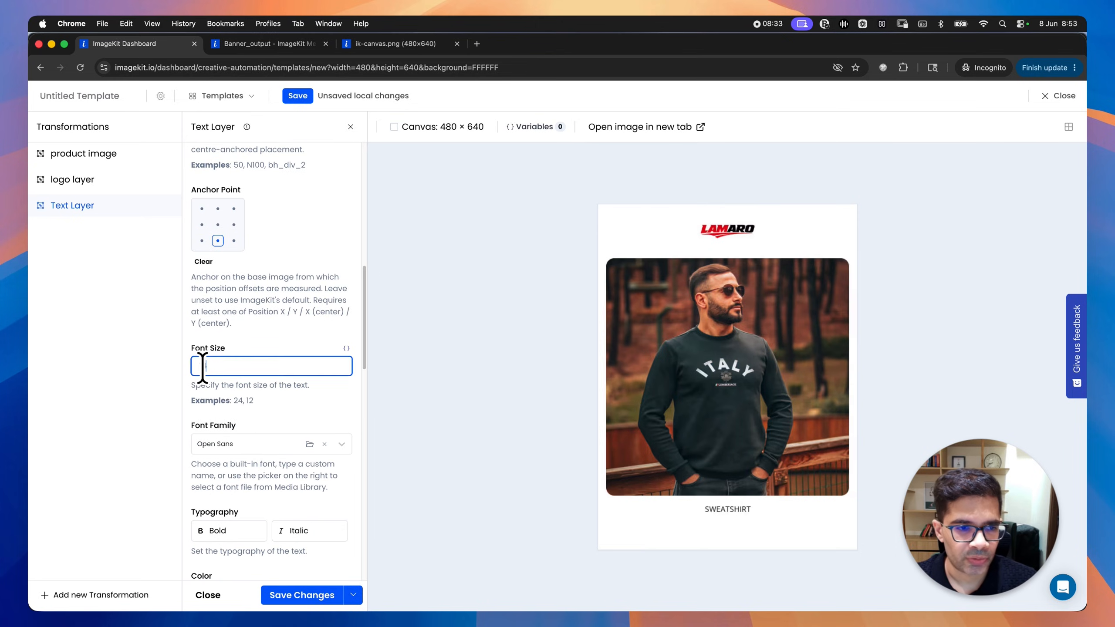
type("18")
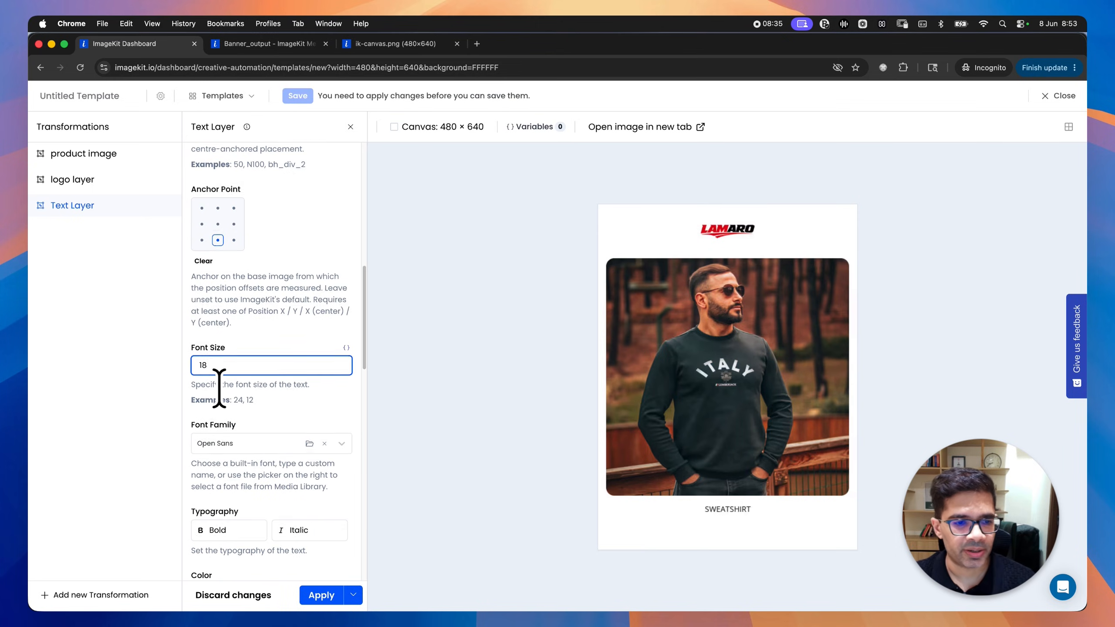
scroll(219, 389, "down", 8)
left_click(225, 360)
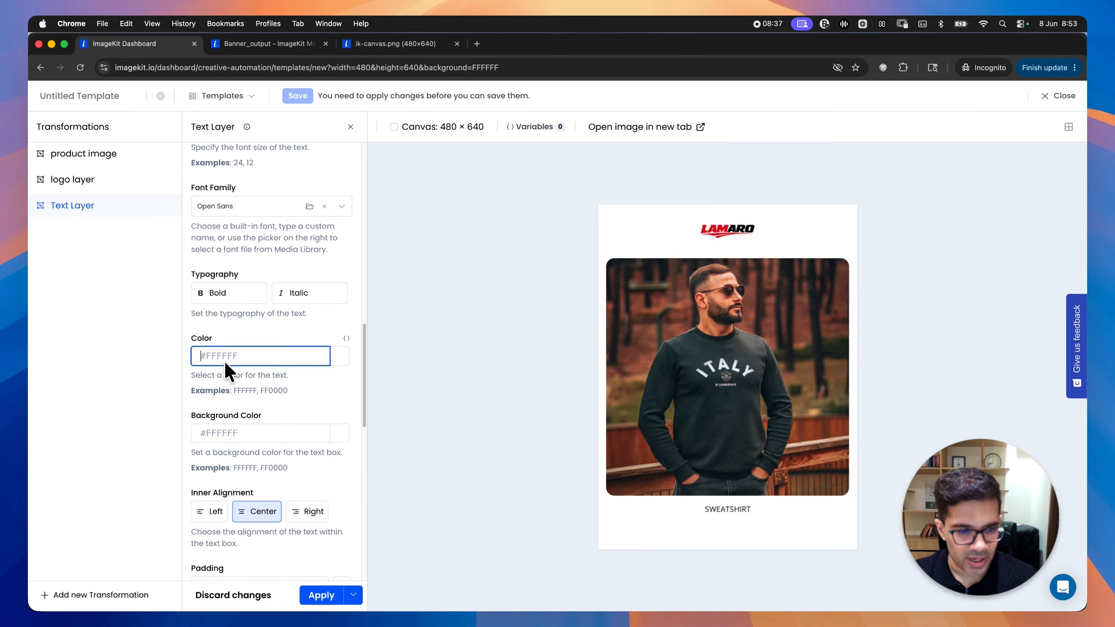
type("#888888")
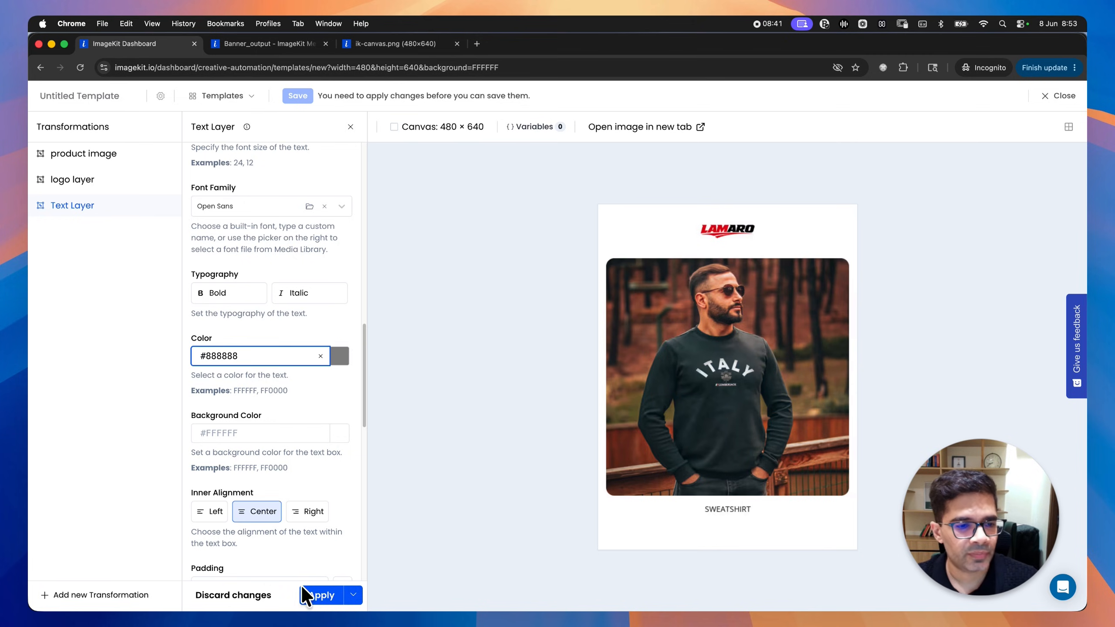
left_click(321, 594)
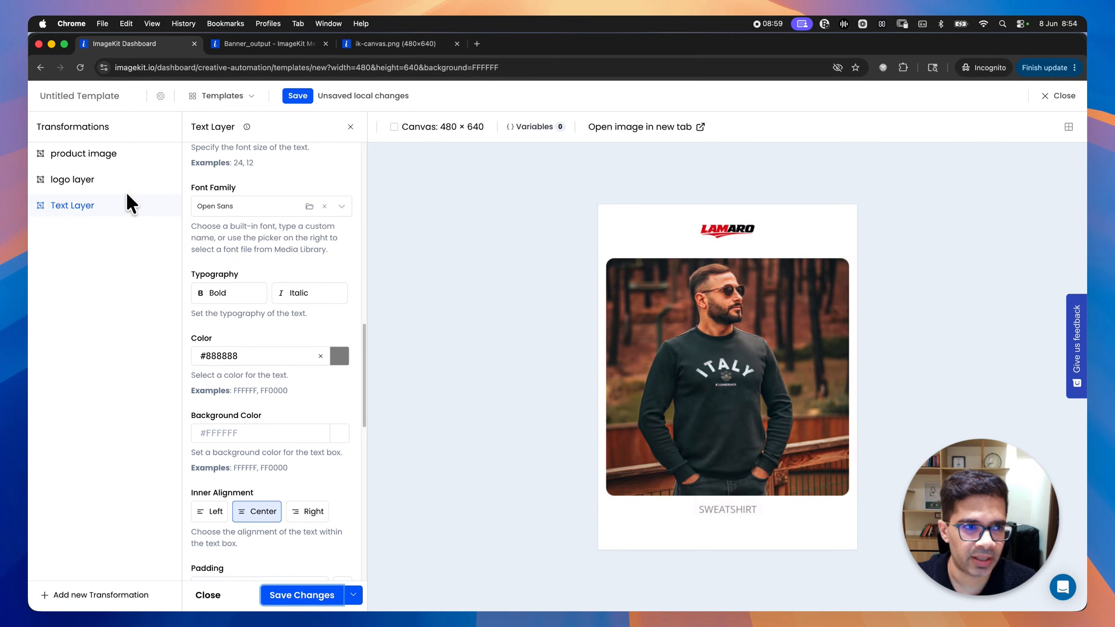
- Rename the SWEATSHIRT text layer as "category text"
left_click(170, 205)
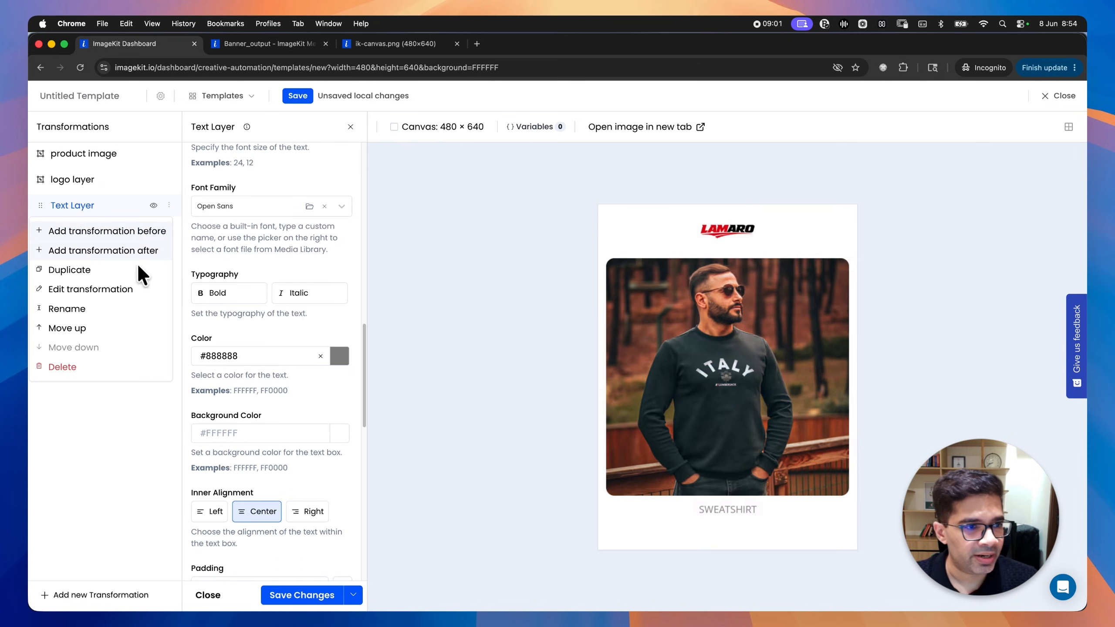
left_click(112, 303)
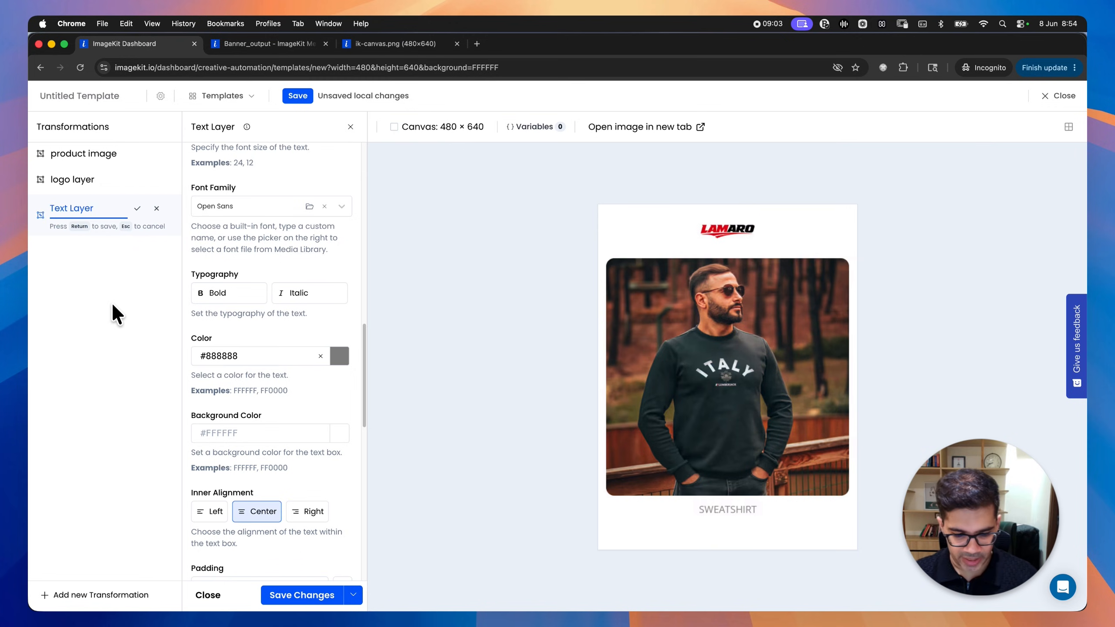
key("super+a")
type("categoru tex")
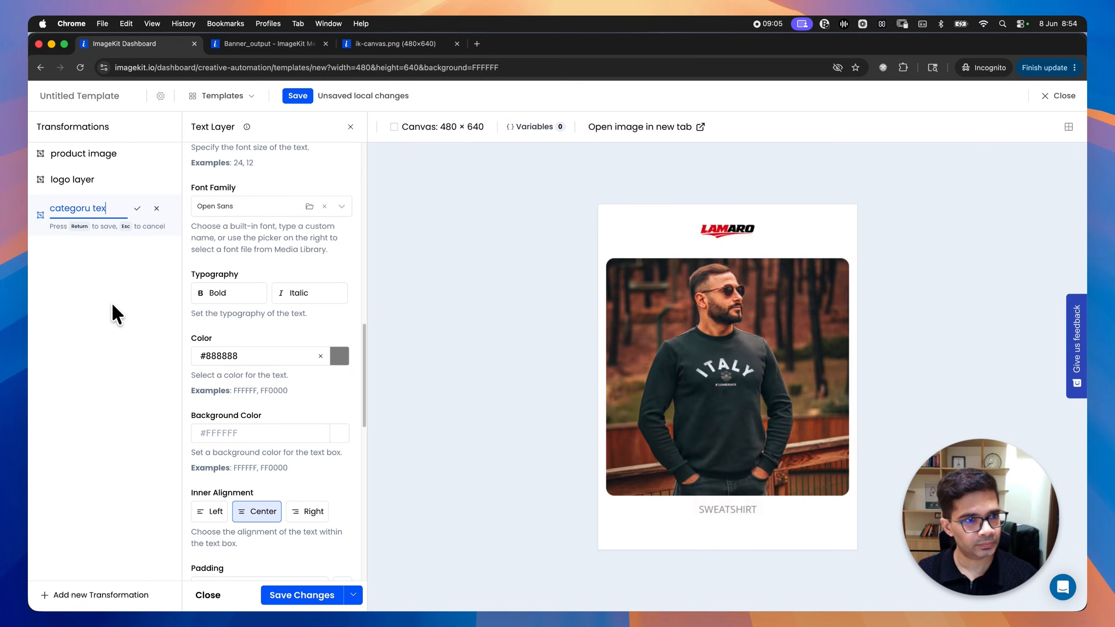
type("t")
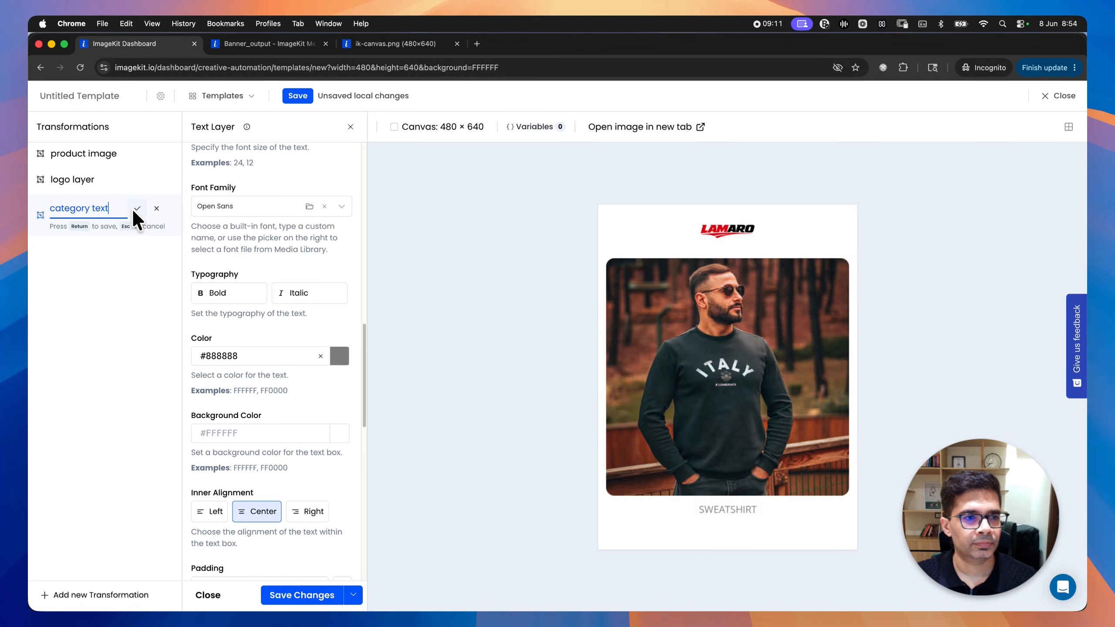
left_click(134, 209)
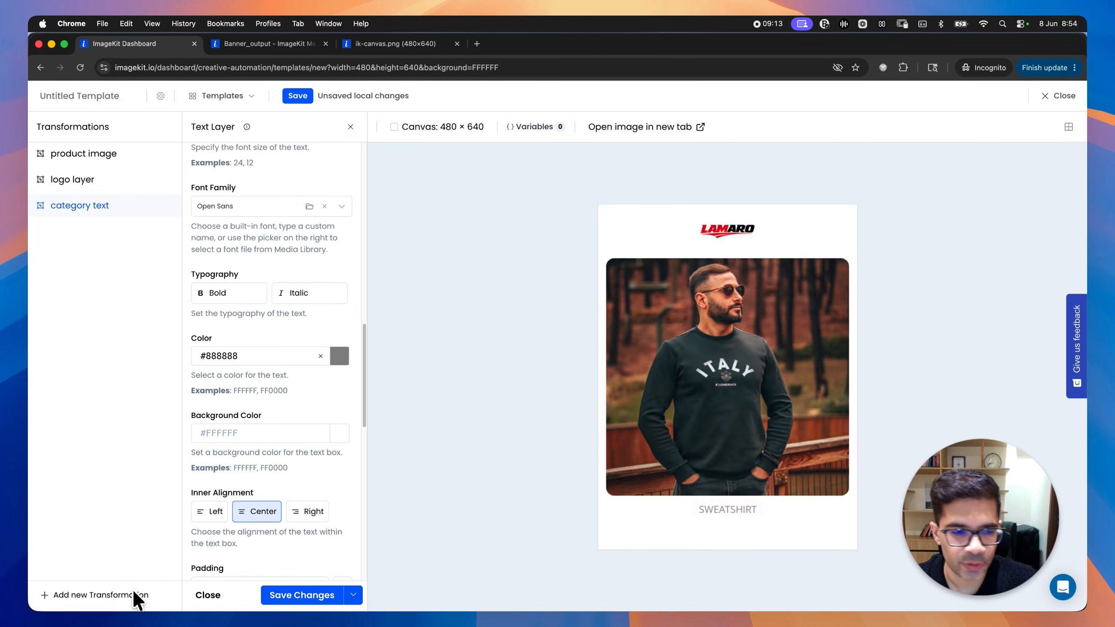
- Start another text layer with the text "UP TO 20% OFF"
left_click(104, 595)
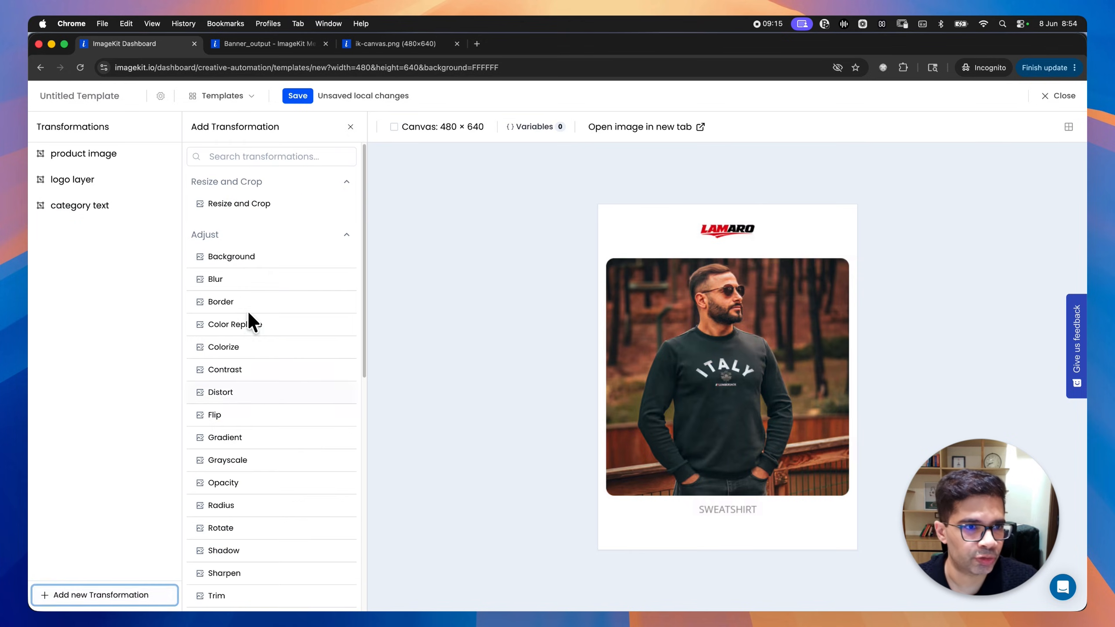
scroll(298, 439, "down", 8)
scroll(305, 446, "down", 3)
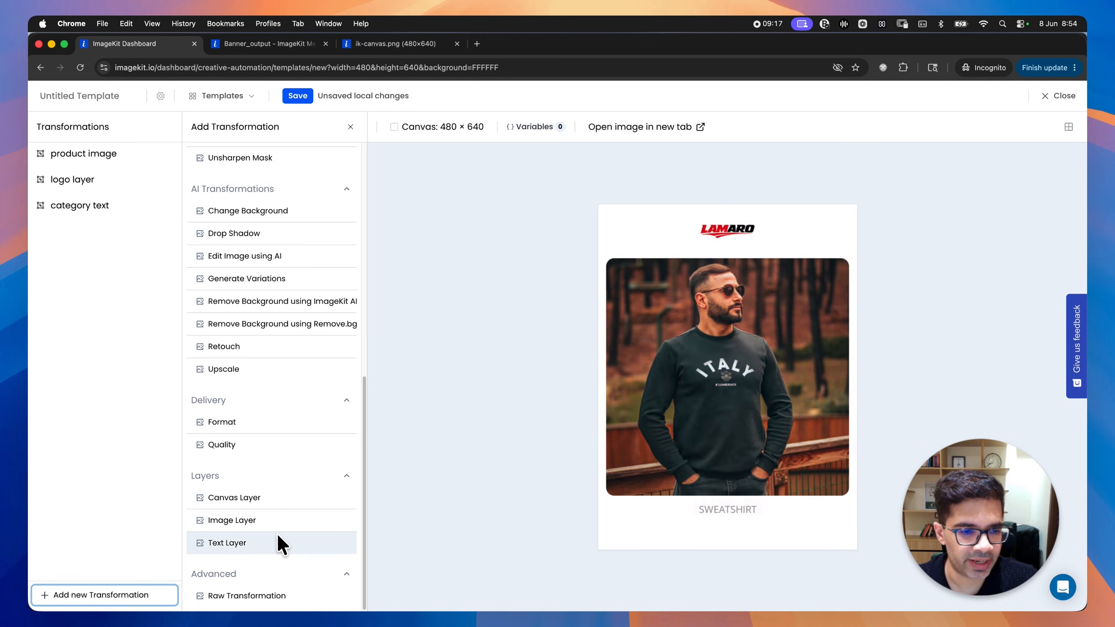
left_click(277, 538)
left_click(266, 174)
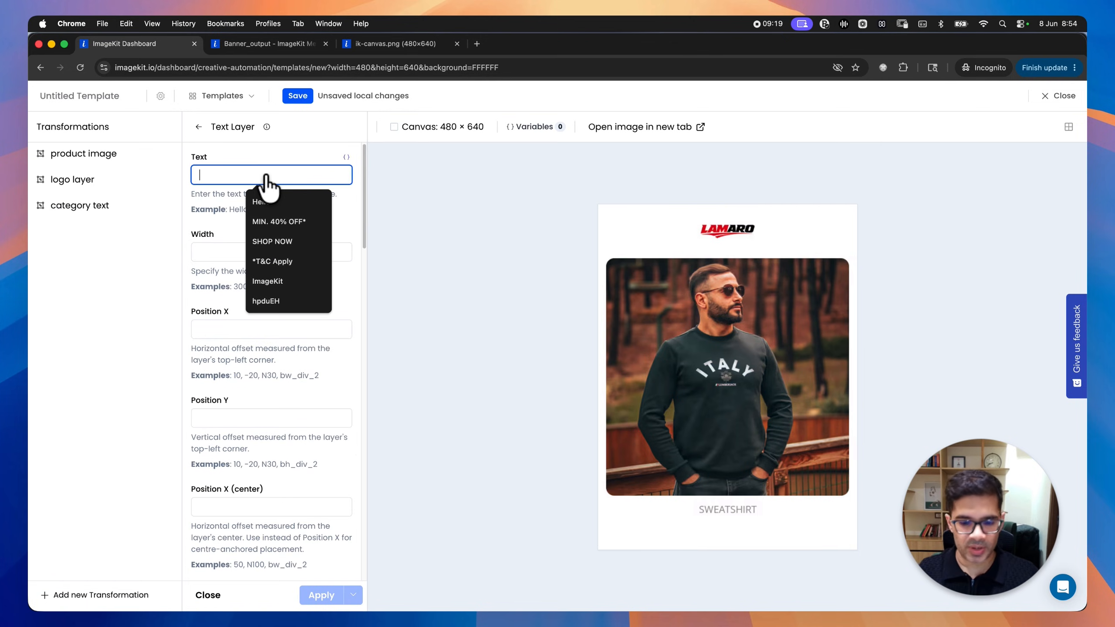
type("UP TO 20")
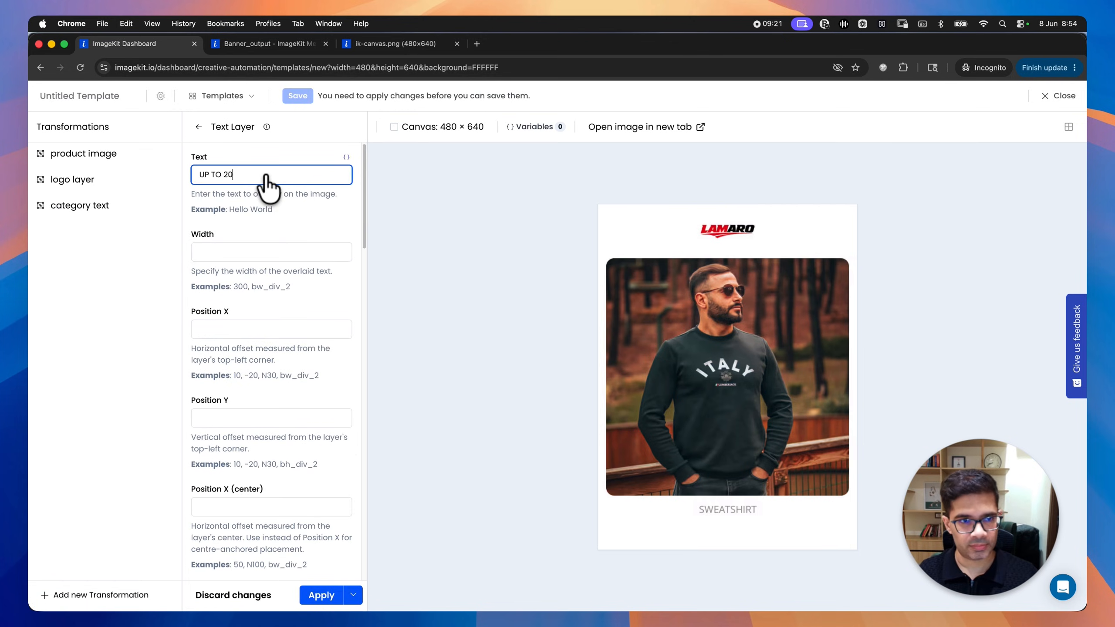
type("% OFF")
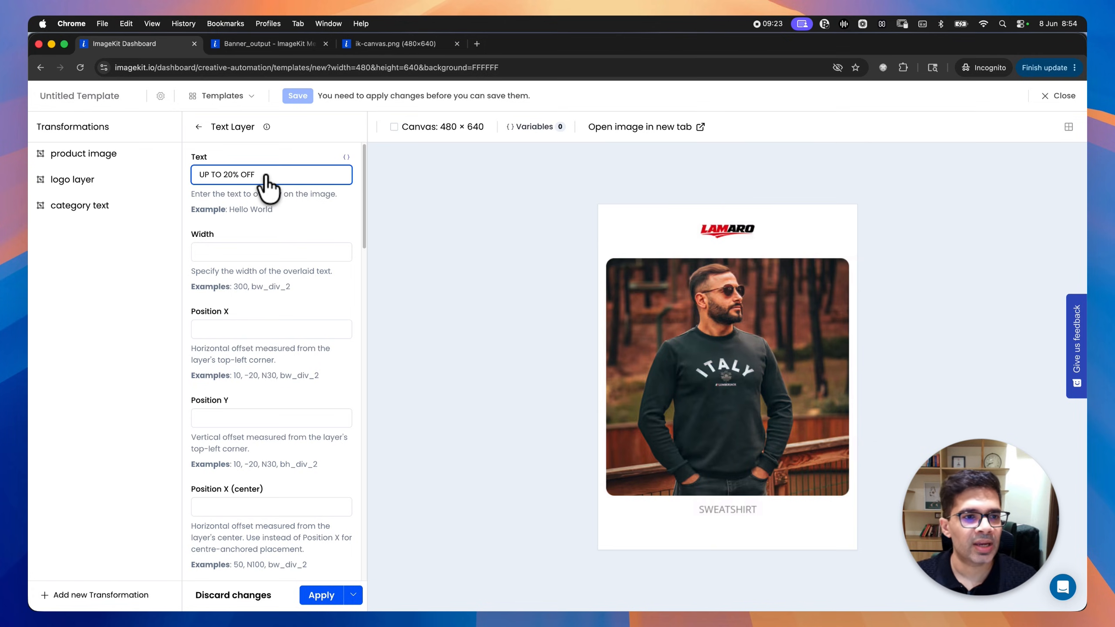
- Anchor the discount text to the canvas's bottom centre with Position X (center) 0 and Position Y (center) -40
scroll(275, 290, "down", 7)
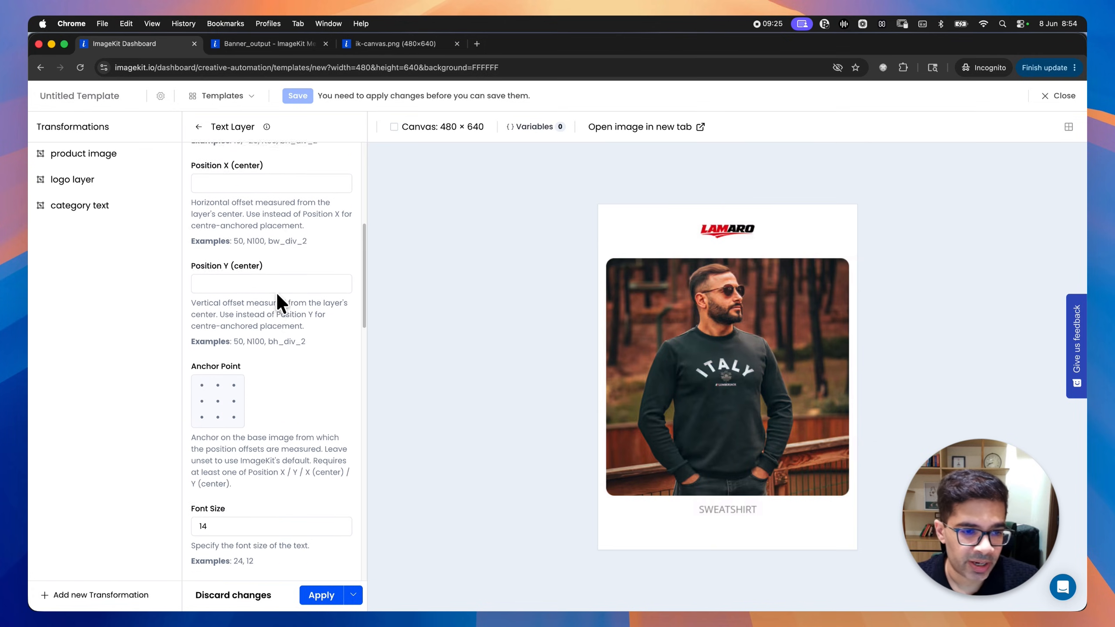
left_click(221, 410)
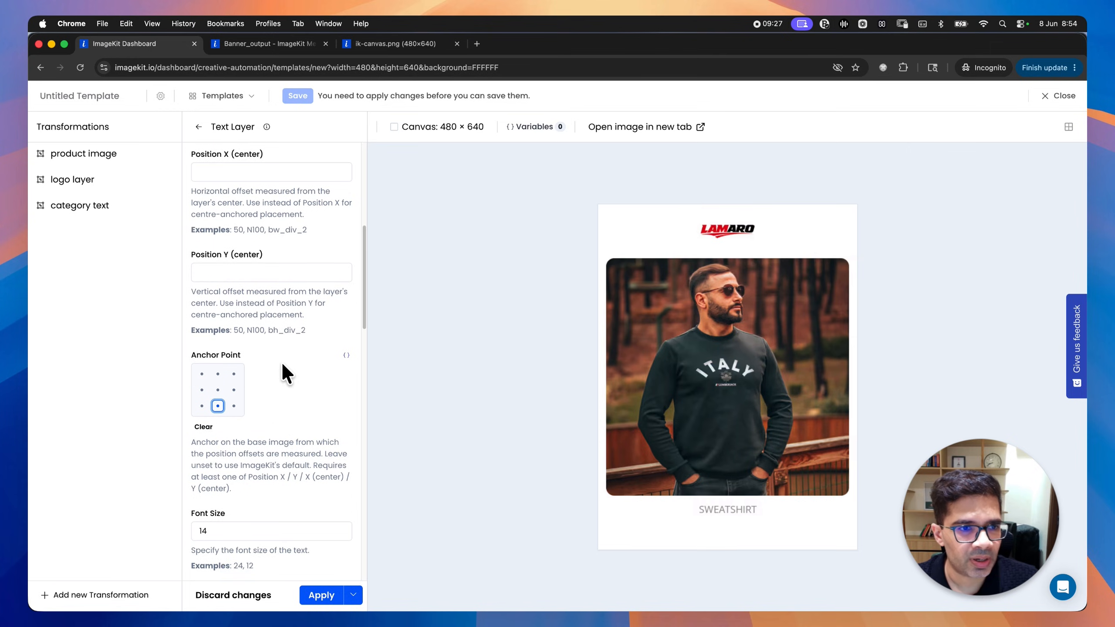
scroll(281, 361, "up", 3)
left_click(235, 279)
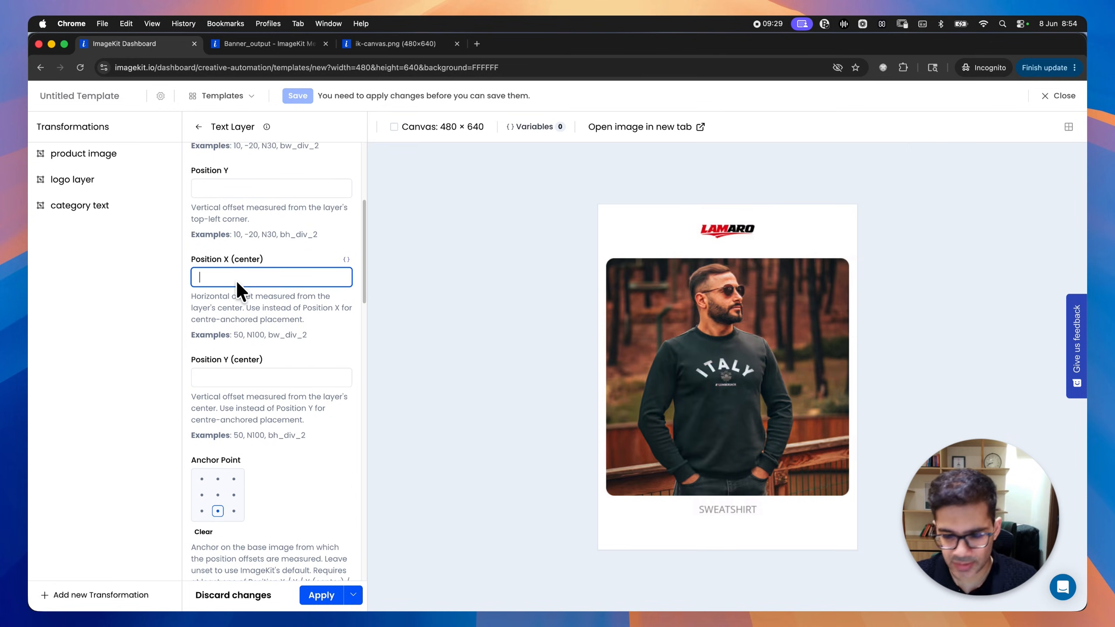
type("0")
left_click(233, 376)
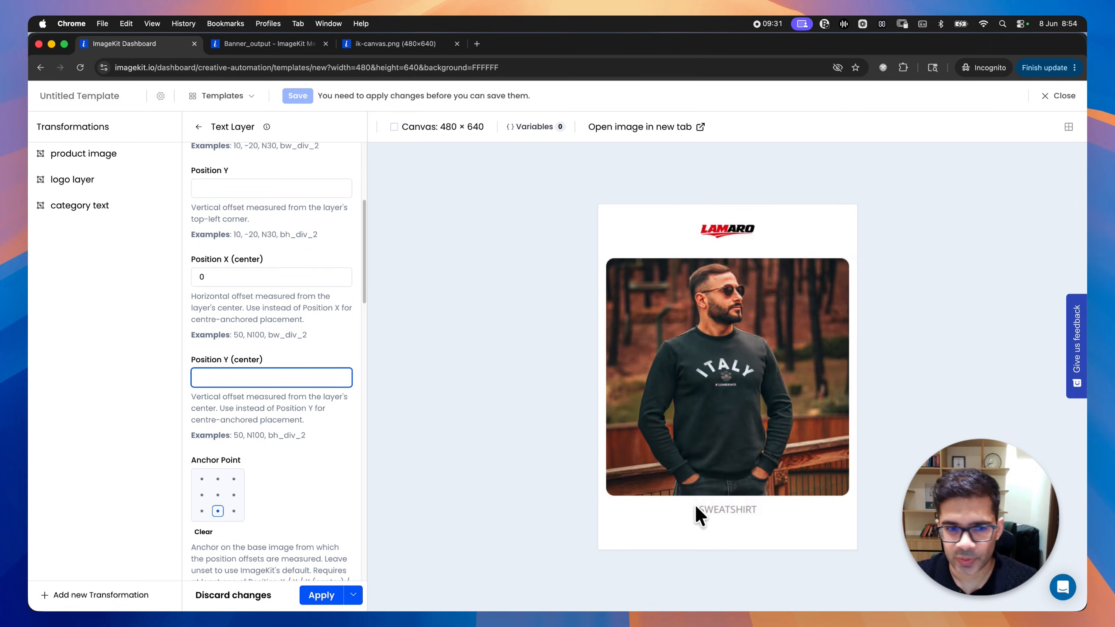
type("-")
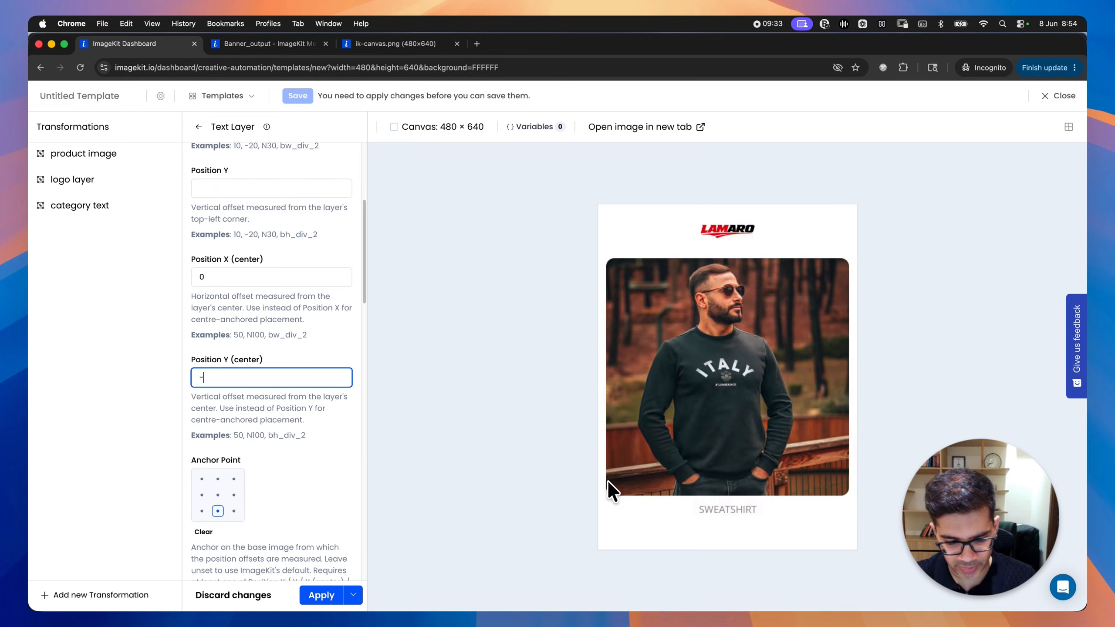
type("40")
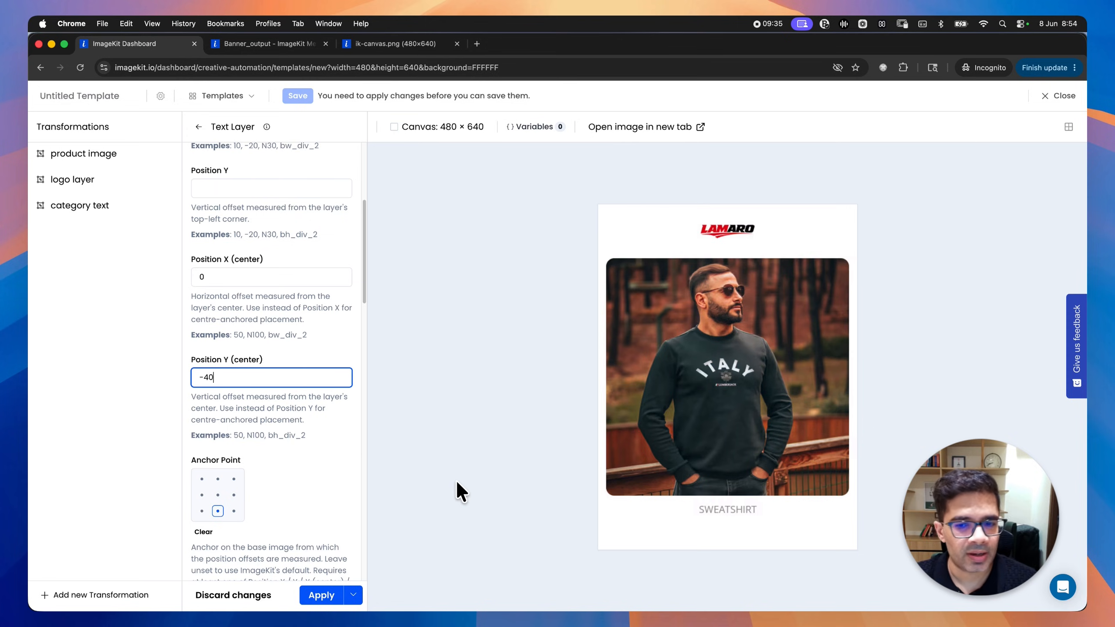
- Set the discount text's font size to 30 and make it bold
scroll(338, 471, "down", 6)
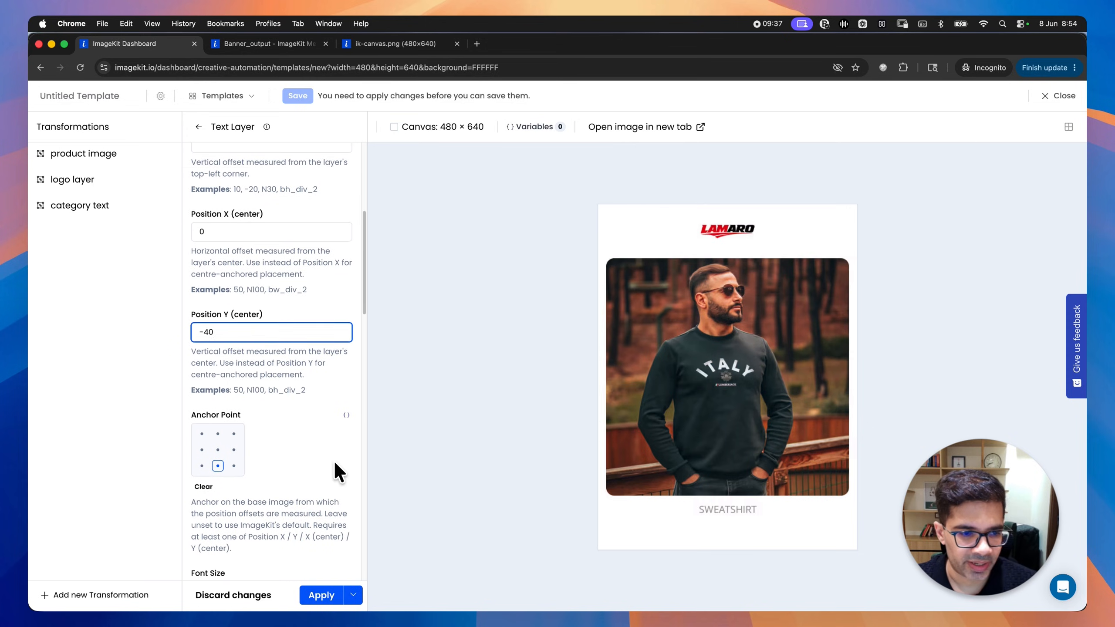
scroll(325, 451, "down", 10)
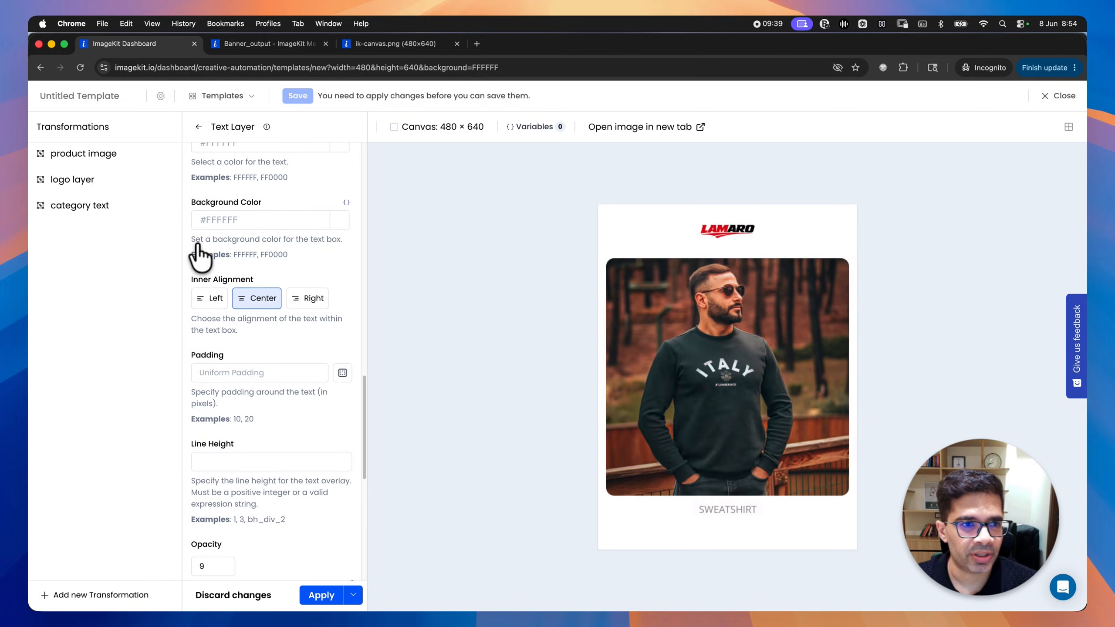
scroll(198, 259, "up", 3)
scroll(198, 248, "up", 3)
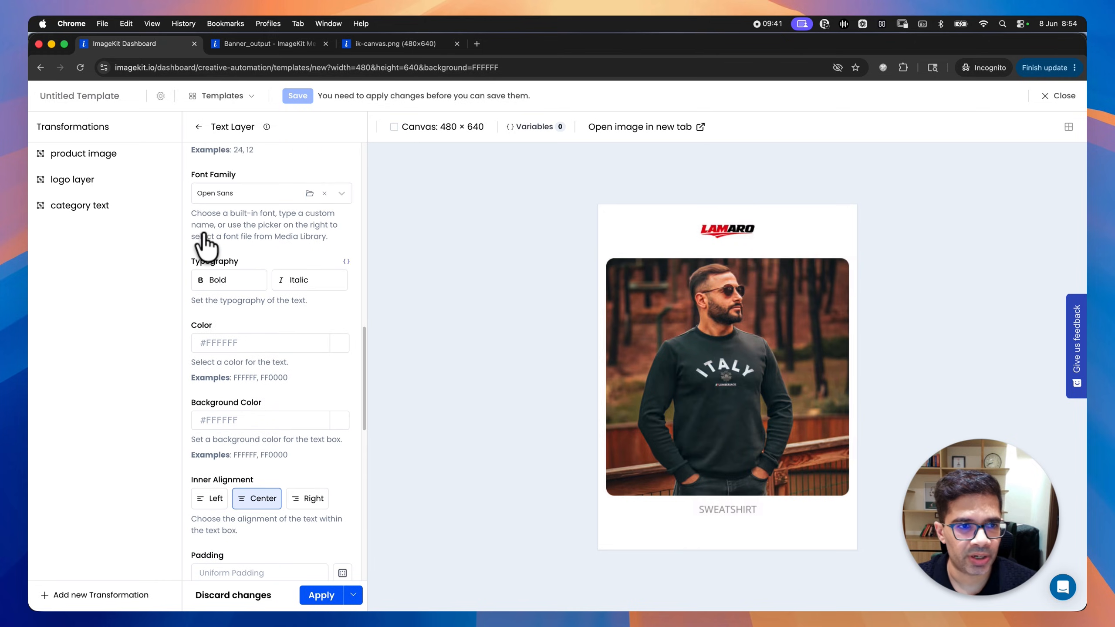
scroll(228, 233, "up", 3)
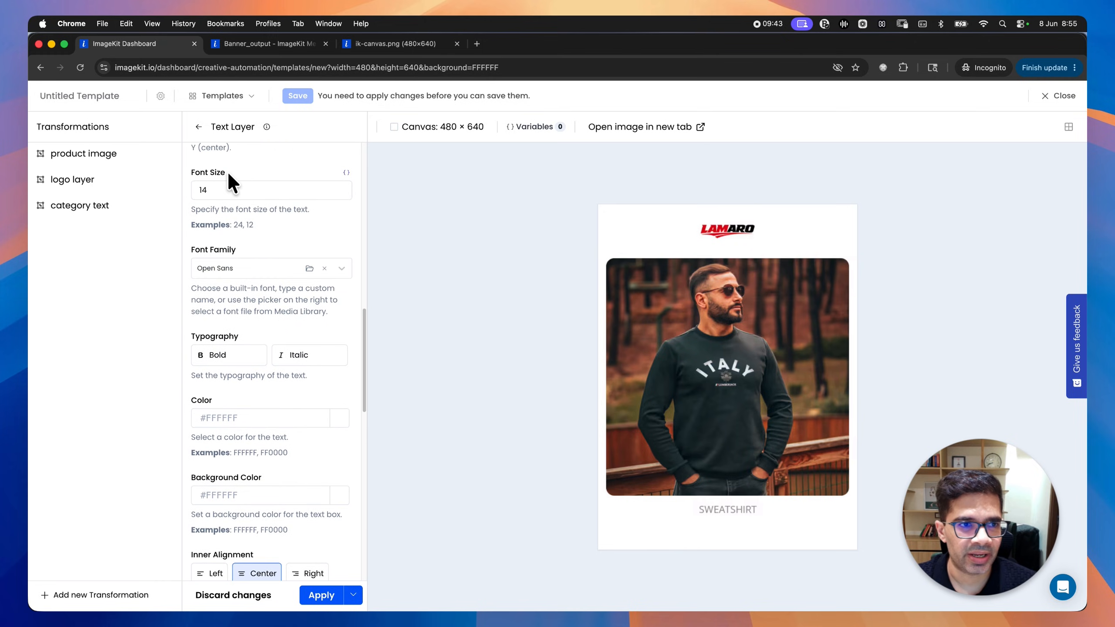
double_click(215, 198)
type("30")
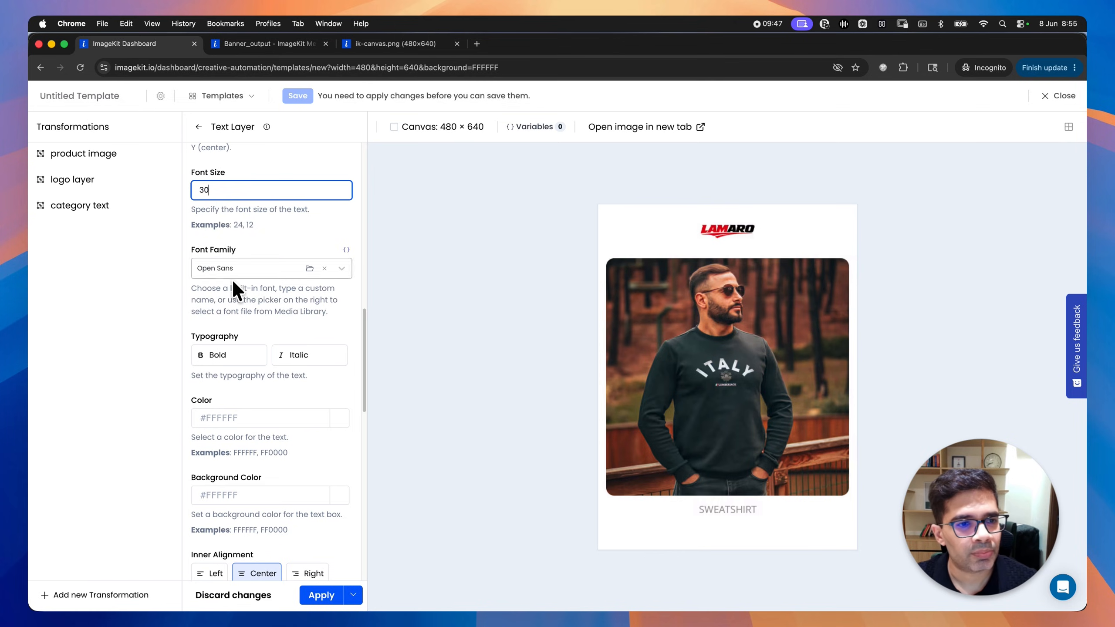
left_click(239, 358)
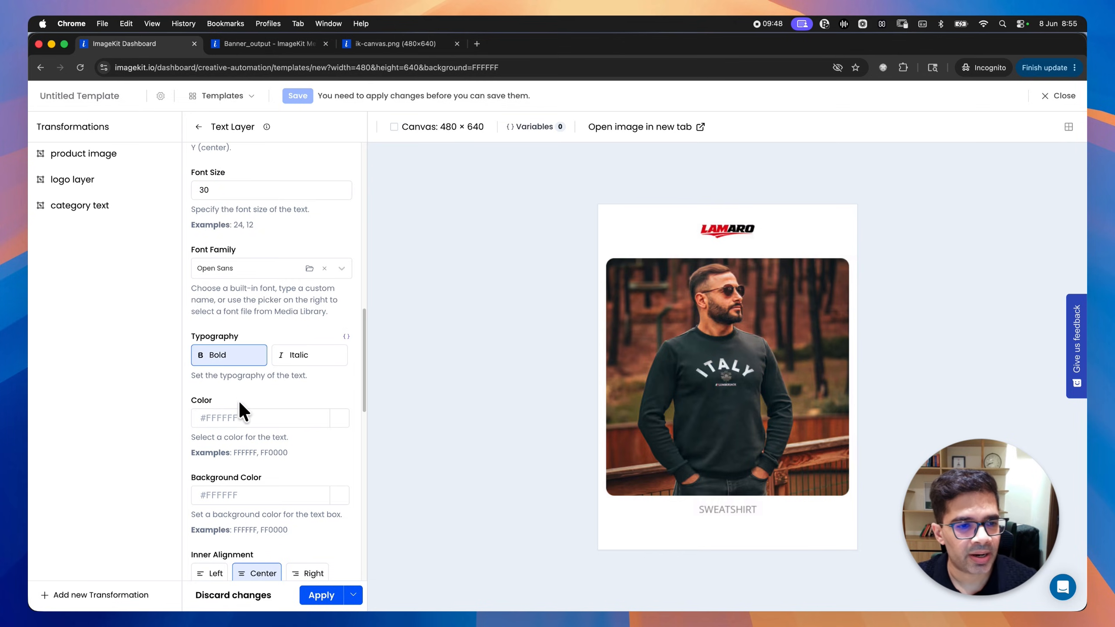
- Set the discount text's color to solid black #000000 and apply the text layer to the banner
left_click(340, 421)
left_click_drag(373, 436, 353, 459)
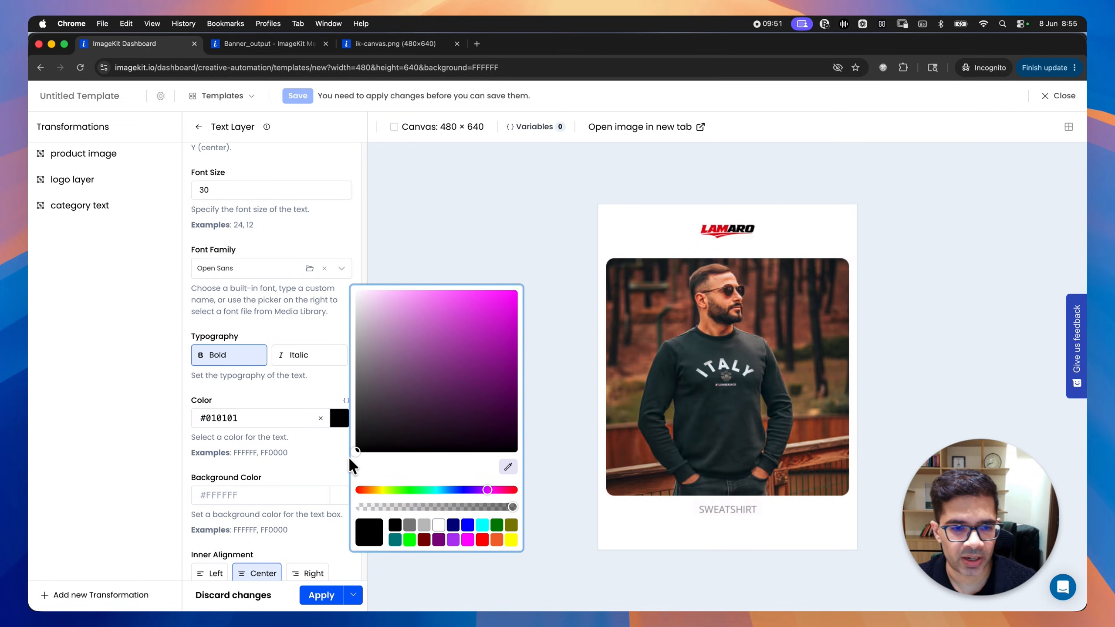
left_click(395, 527)
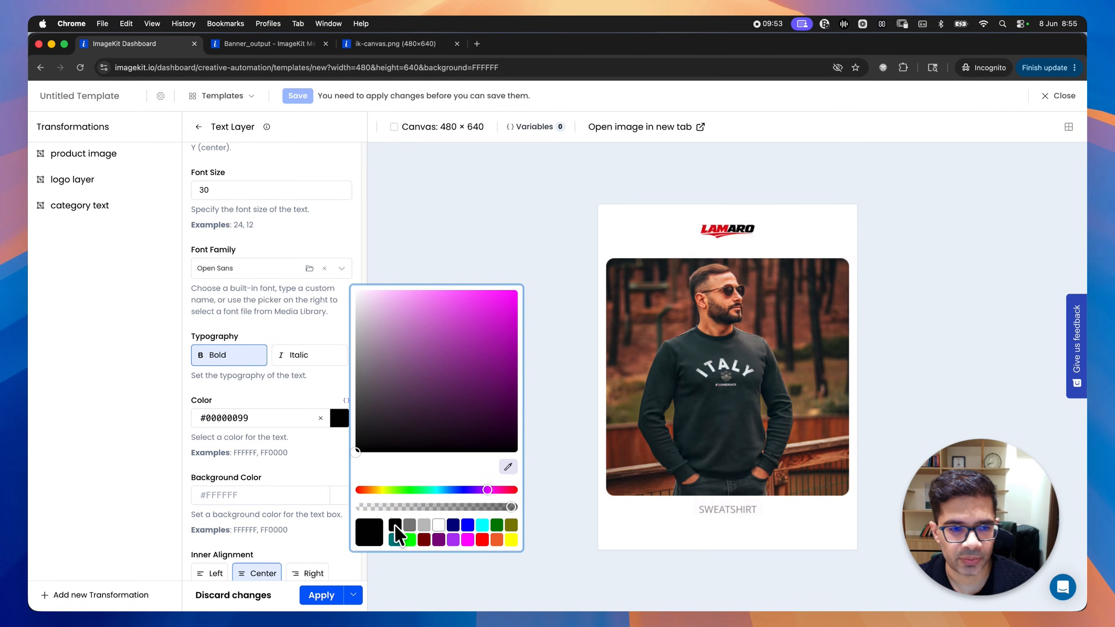
left_click_drag(244, 417, 256, 426)
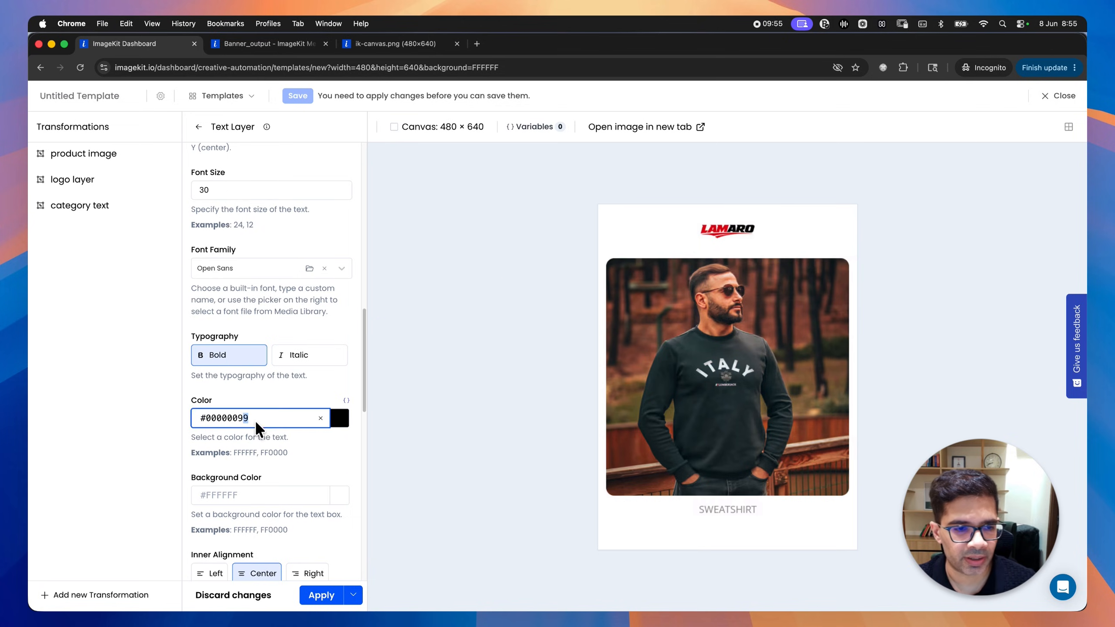
key("BackSpace")
key("BackSpace")
left_click(296, 440)
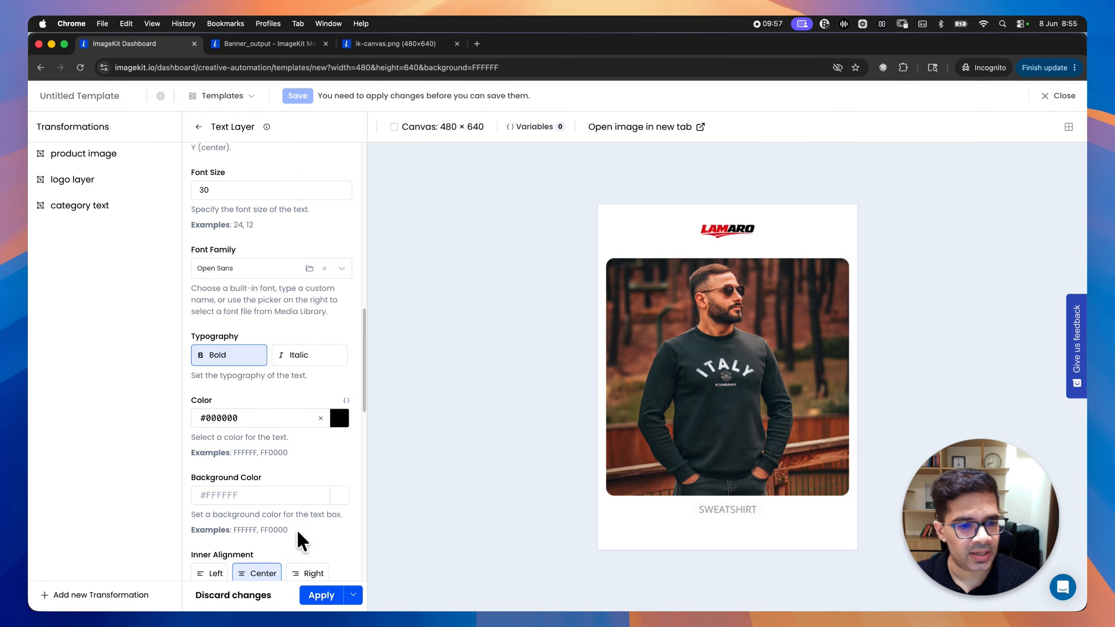
left_click(319, 595)
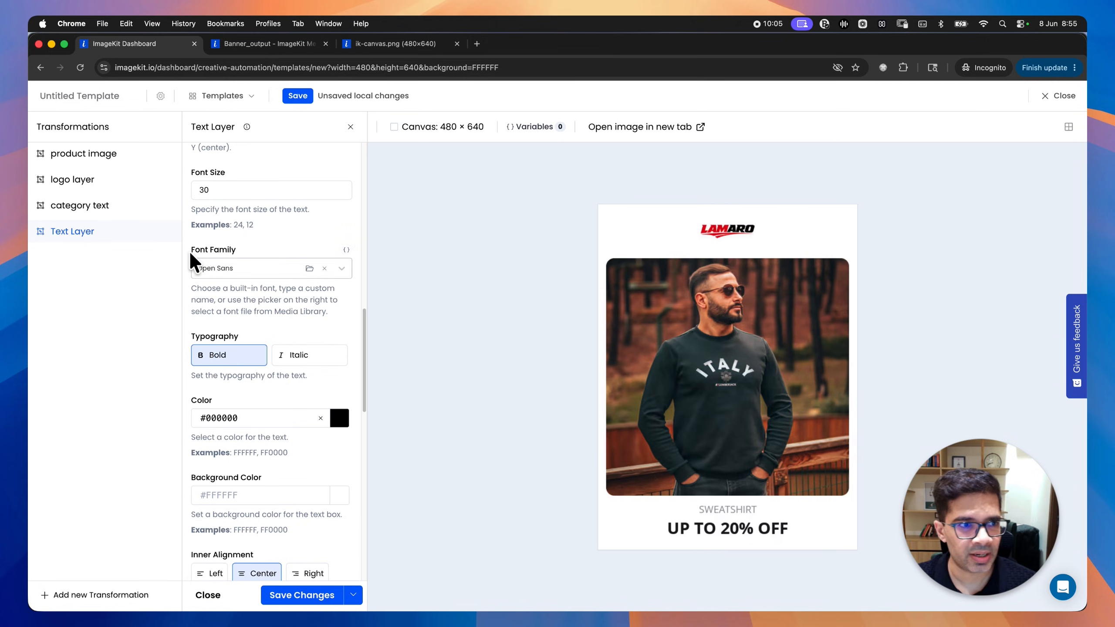
- Rename the "UP TO 20% OFF" text layer as "discount text"
left_click(169, 230)
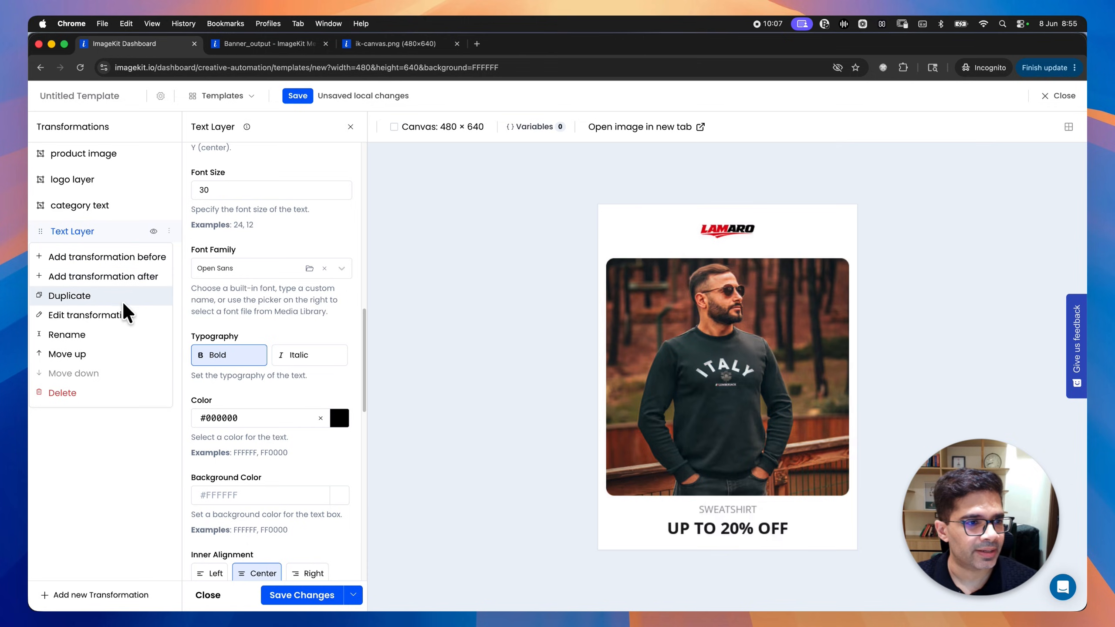
left_click(121, 336)
key("super+a")
key("BackSpace")
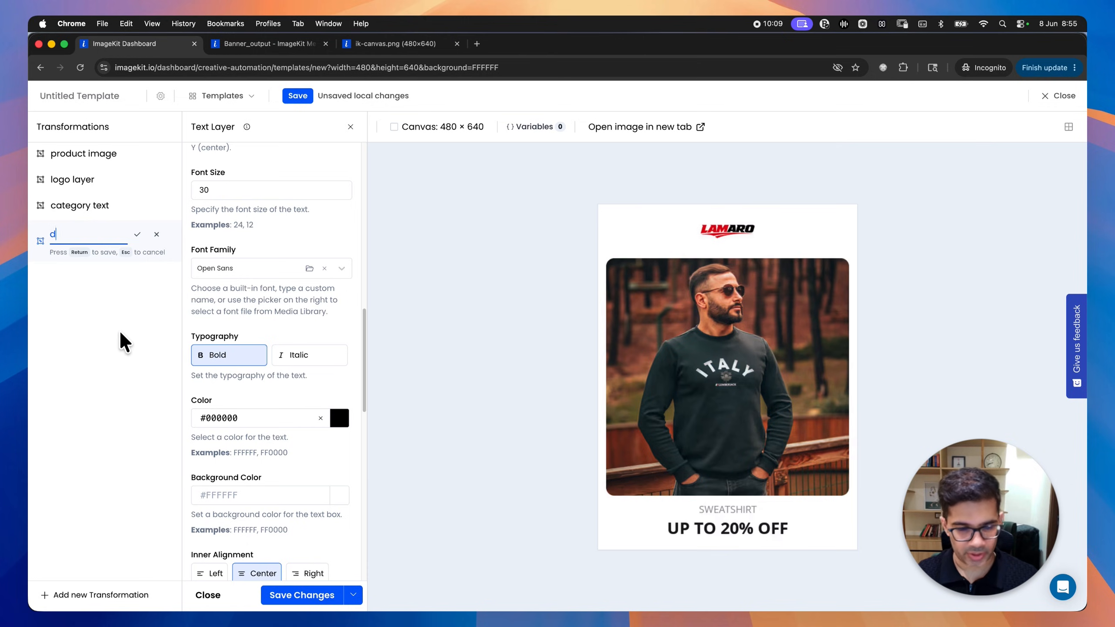
type("discount text")
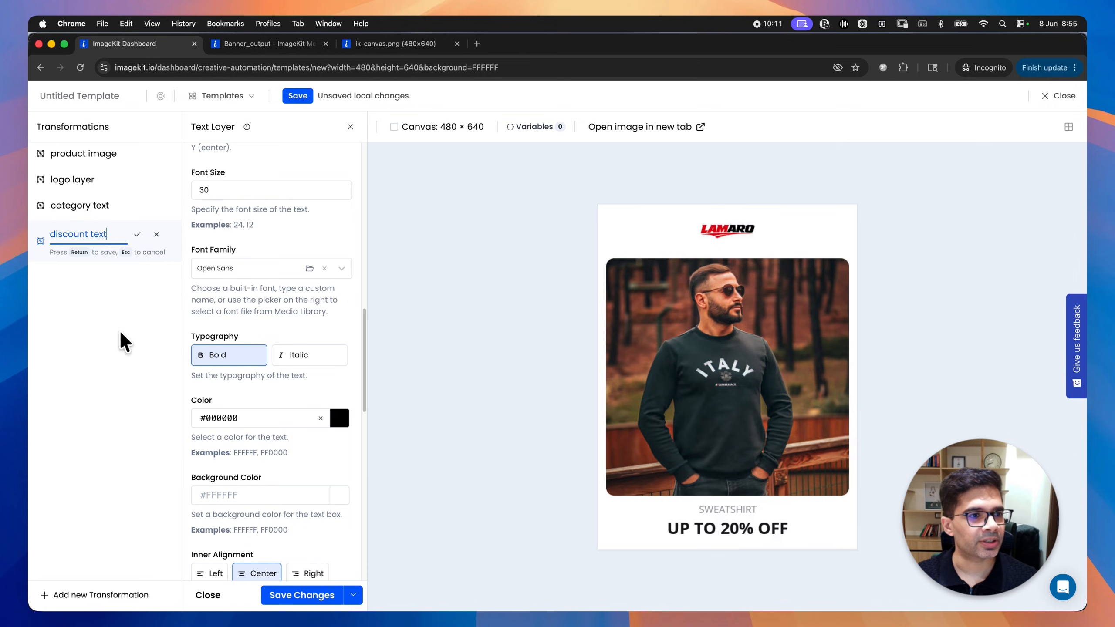
left_click(137, 234)
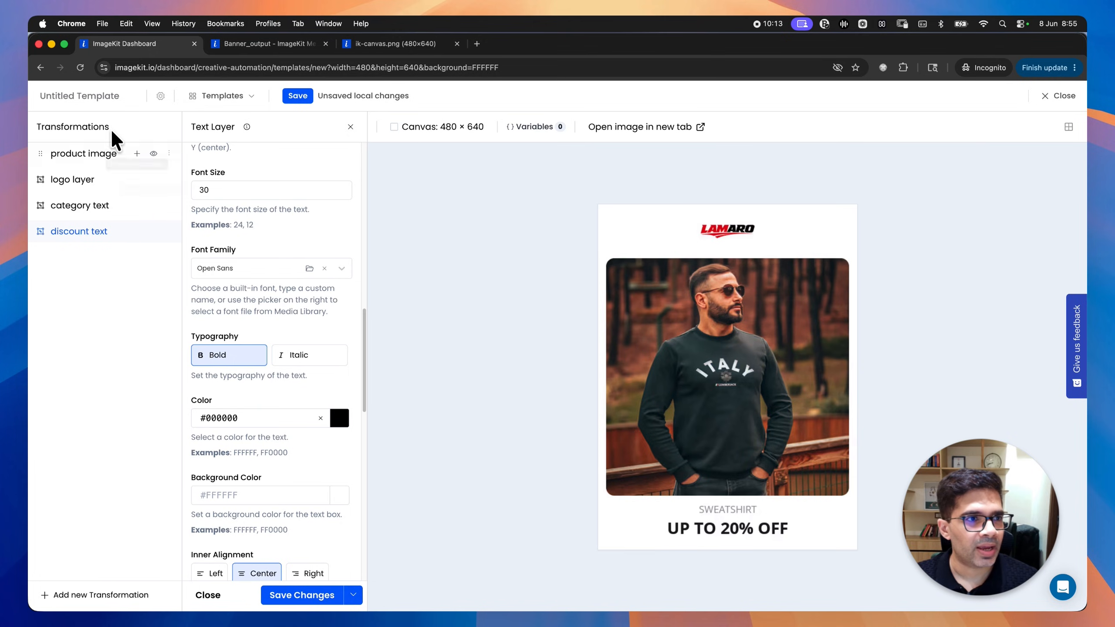
- Name the template "Template Sale Banner" and save it
left_click(88, 98)
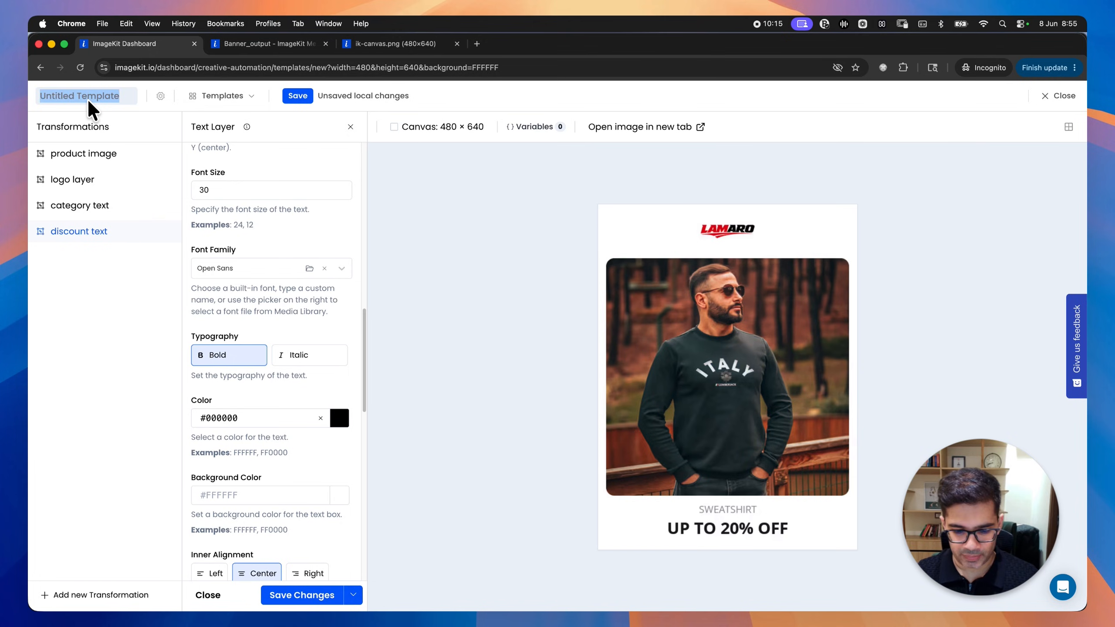
type("Templa")
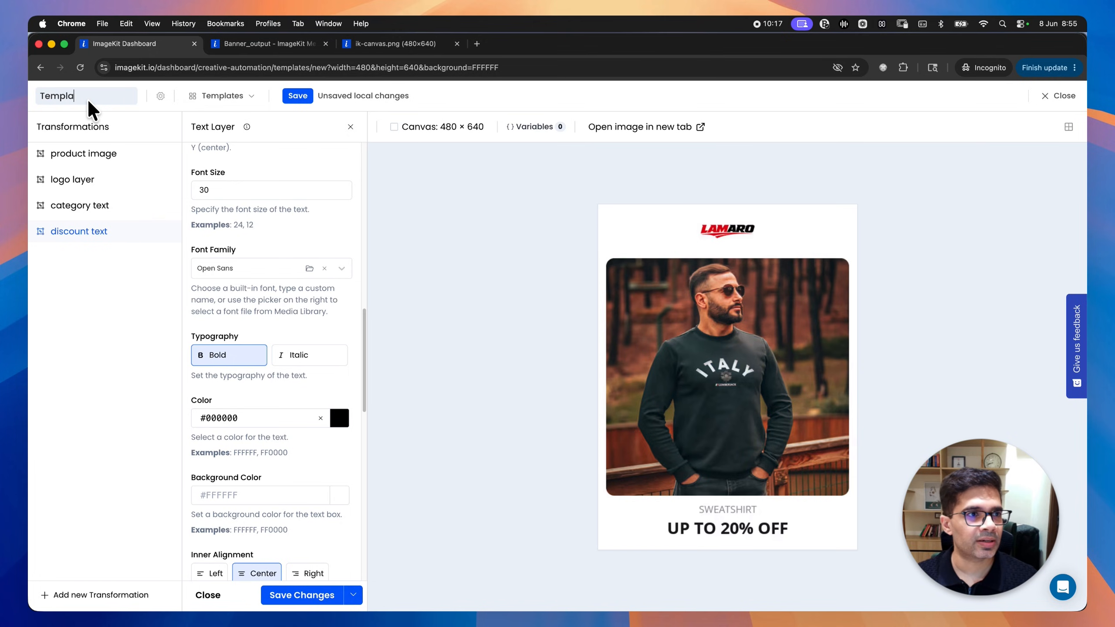
type("te Sale ")
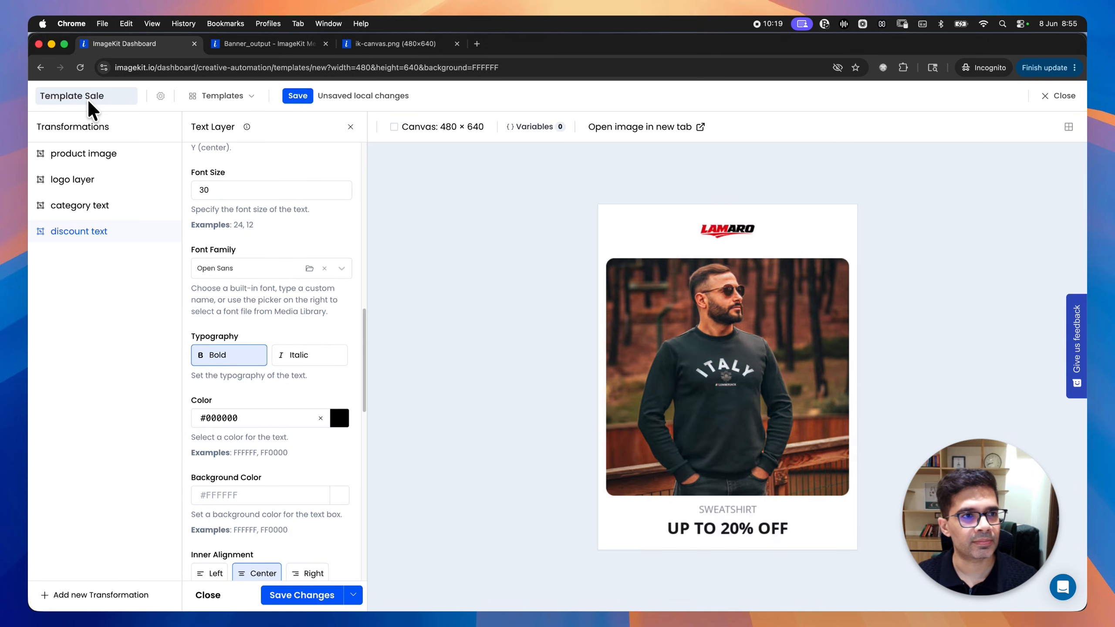
type("Banner")
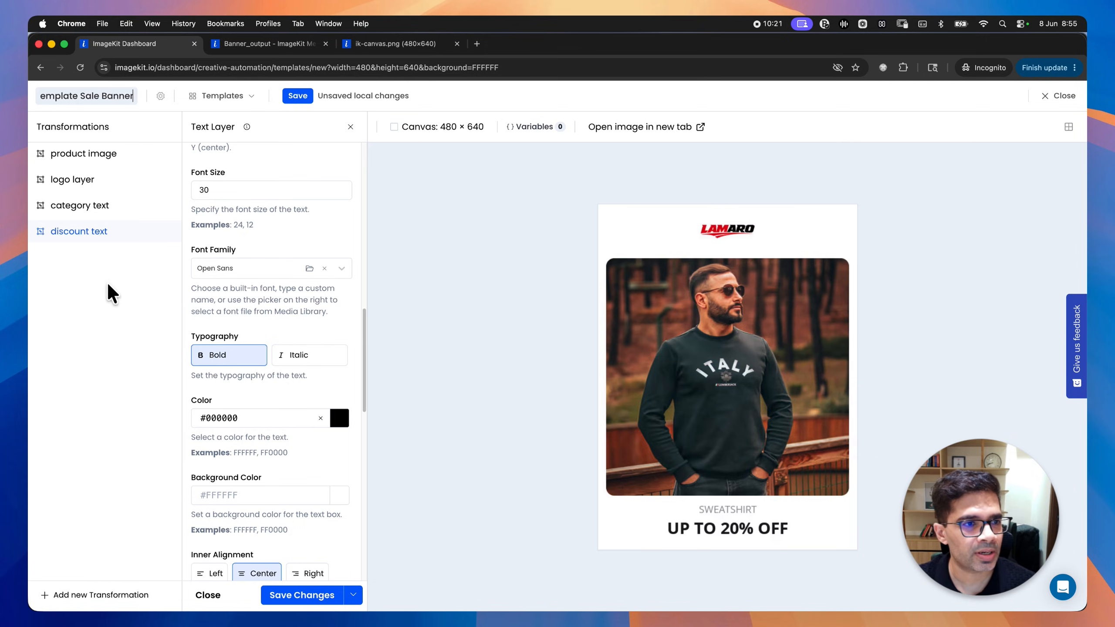
key("Return")
left_click(297, 95)
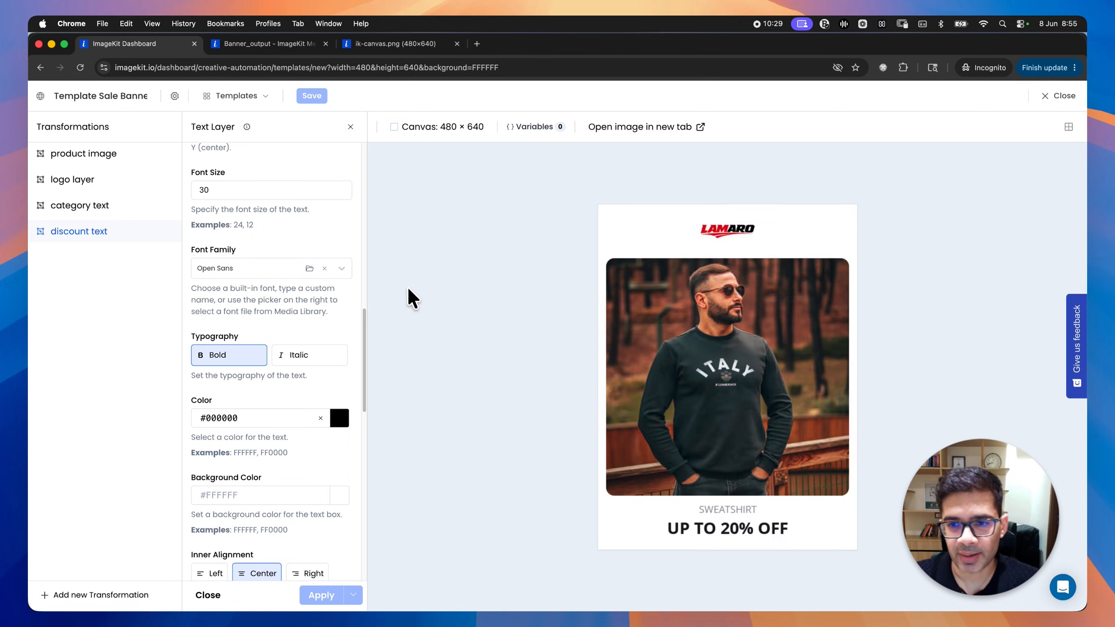
- Review the image source and size settings of the product image and logo layers
scroll(248, 307, "up", 1)
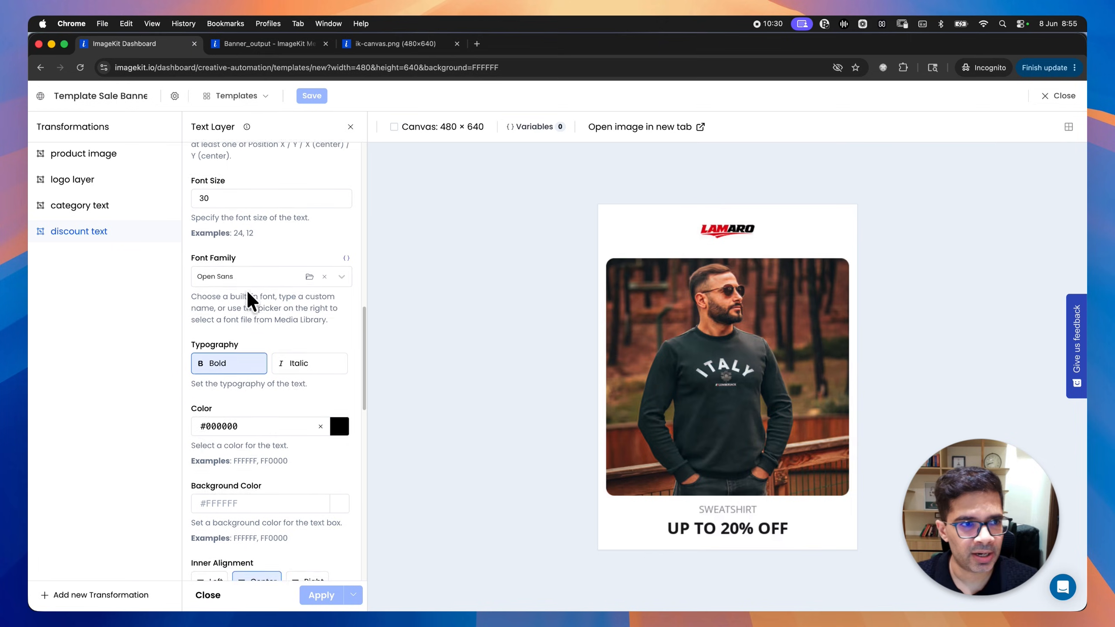
left_click(86, 154)
scroll(261, 197, "up", 10)
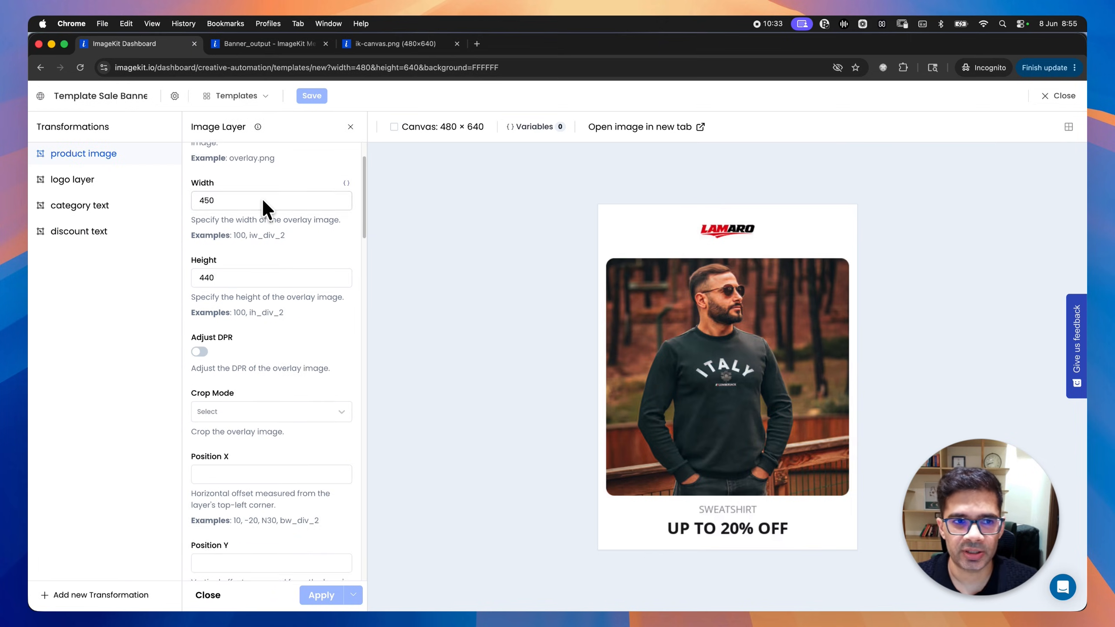
left_click(100, 177)
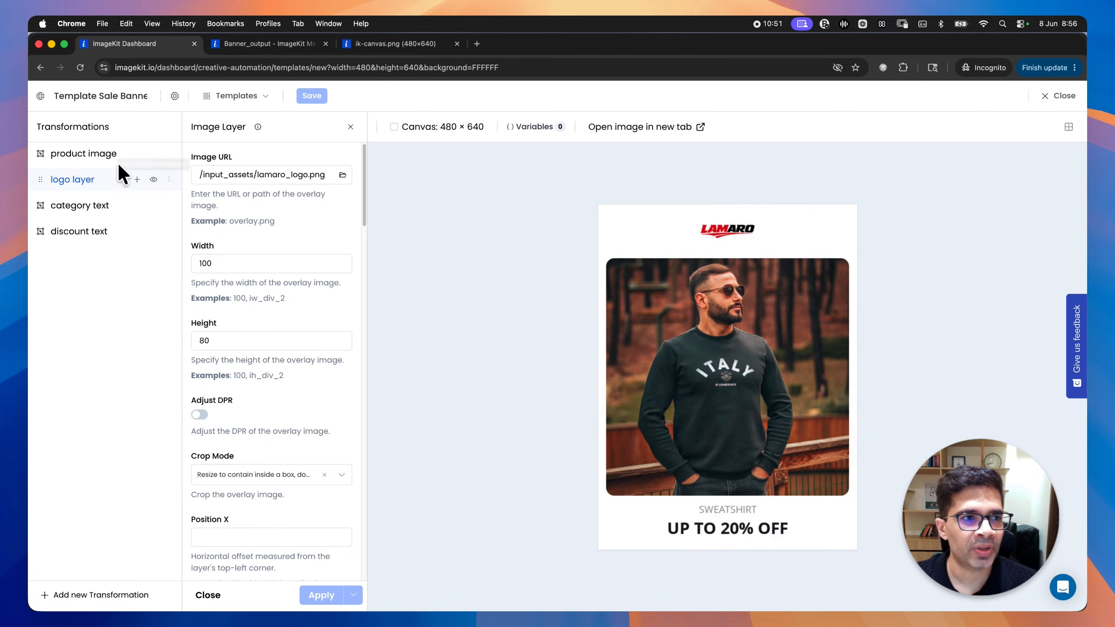
- Try to turn the product image layer's Image URL into a variable labelled "product image"
left_click(92, 154)
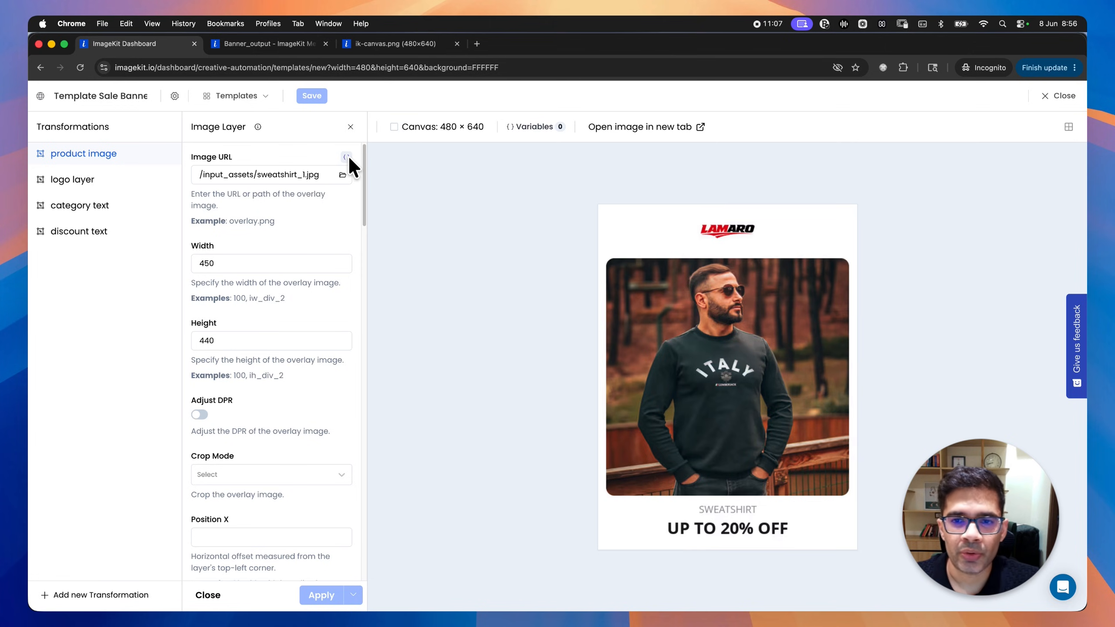
left_click(348, 157)
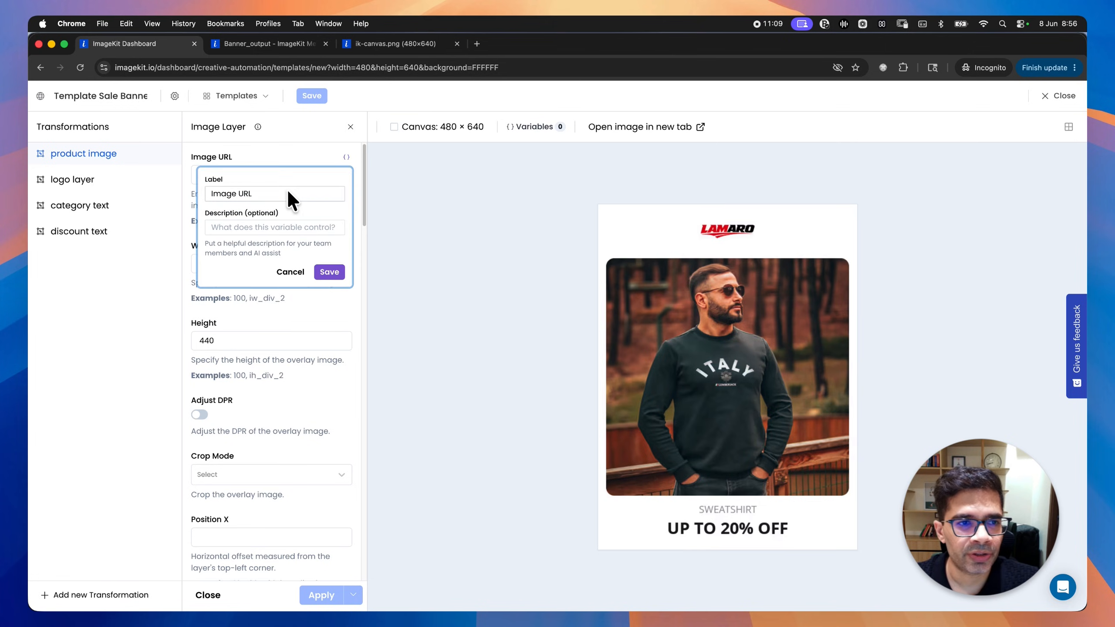
triple_click(287, 191)
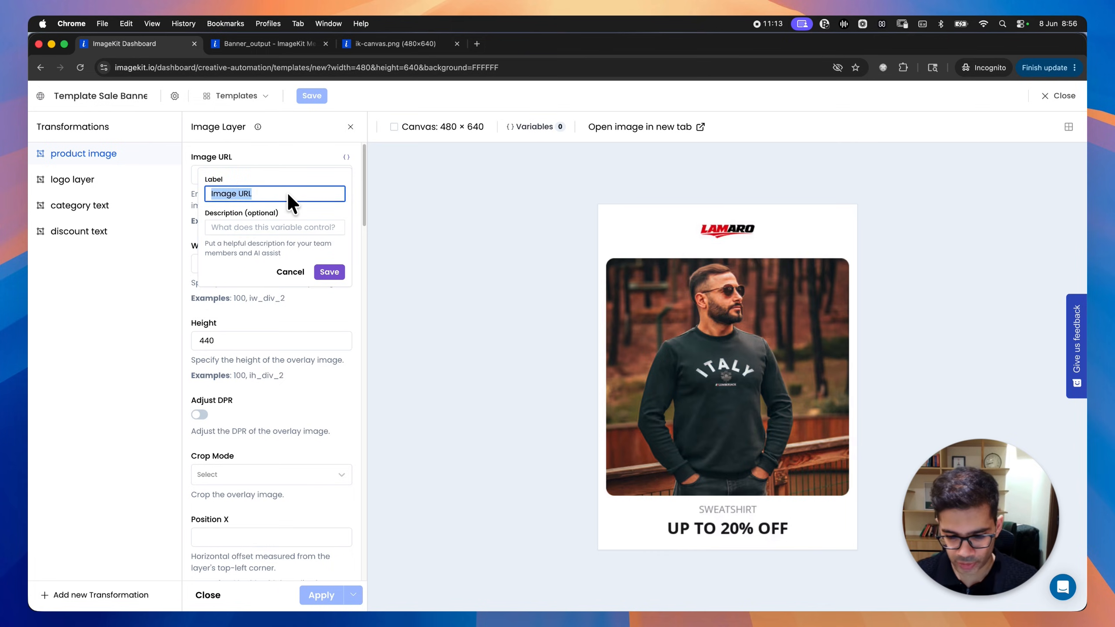
type("produc")
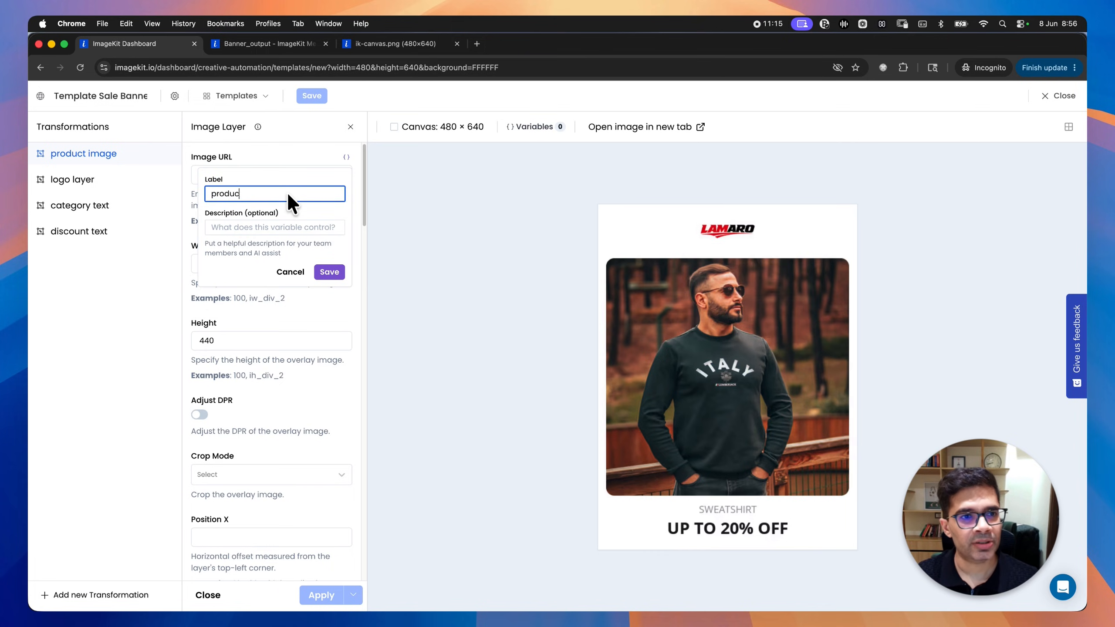
type("t image")
left_click(334, 270)
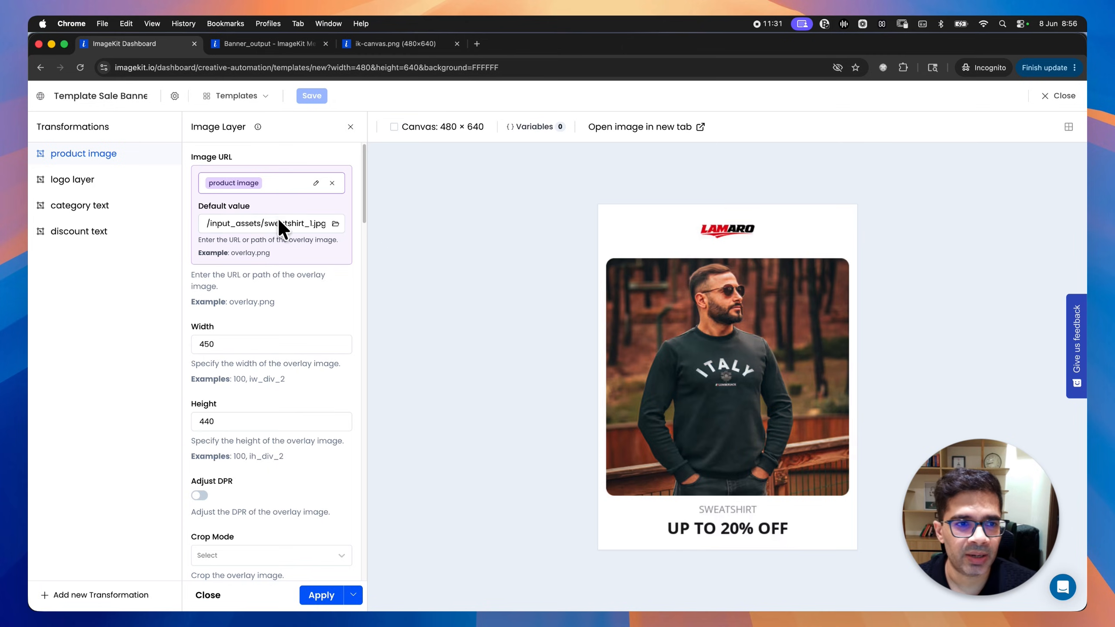
- Check the source images in the media library's input_assets folder, and return to the template editor
left_click(266, 43)
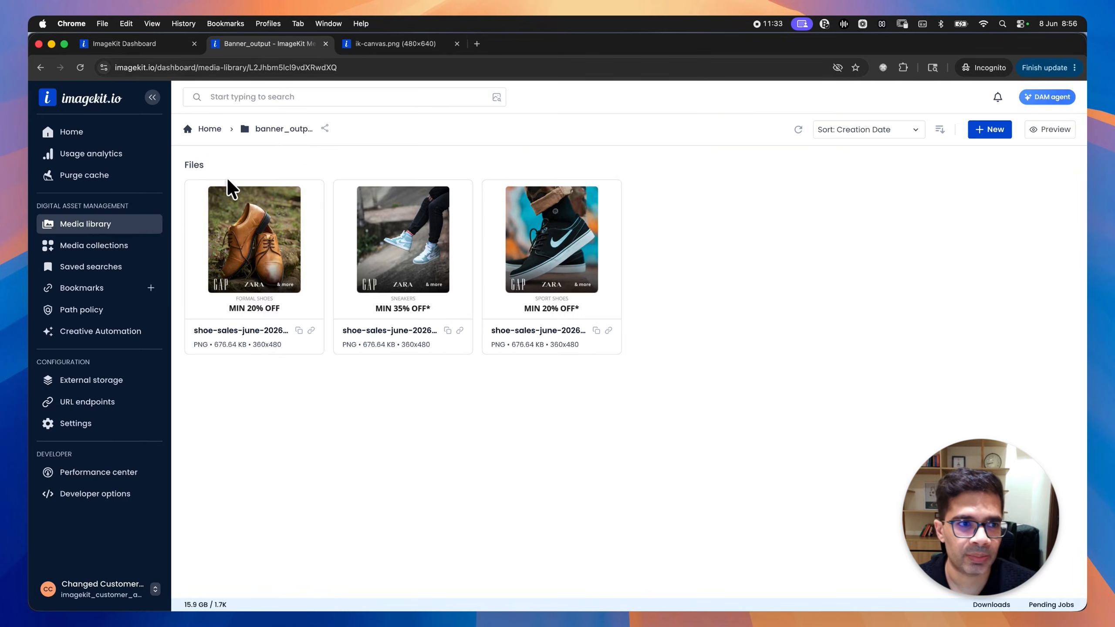
left_click(108, 228)
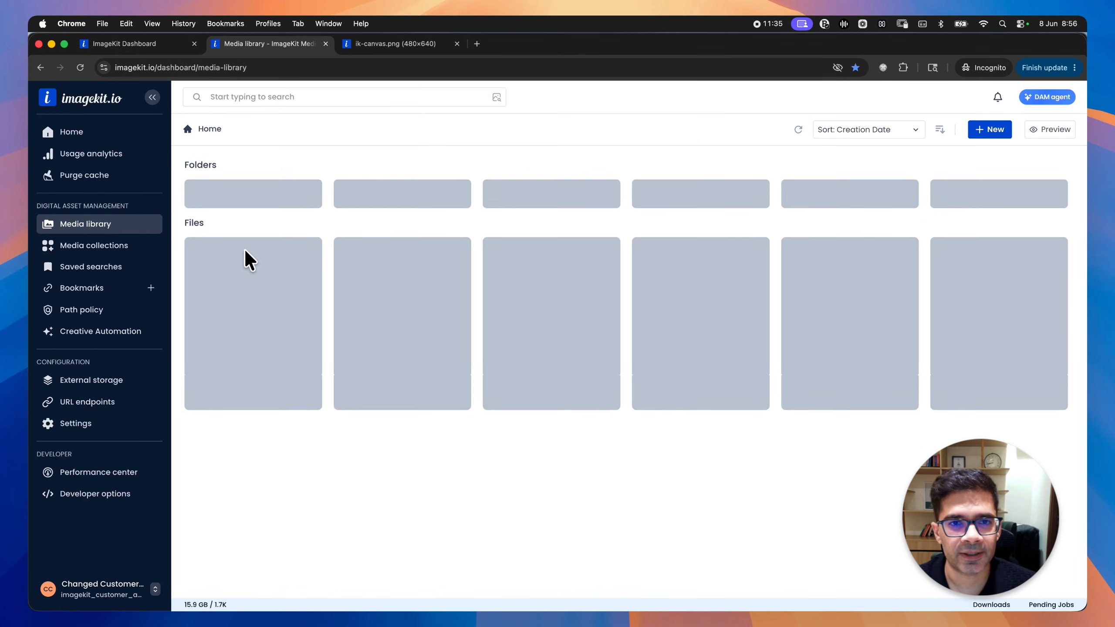
double_click(263, 188)
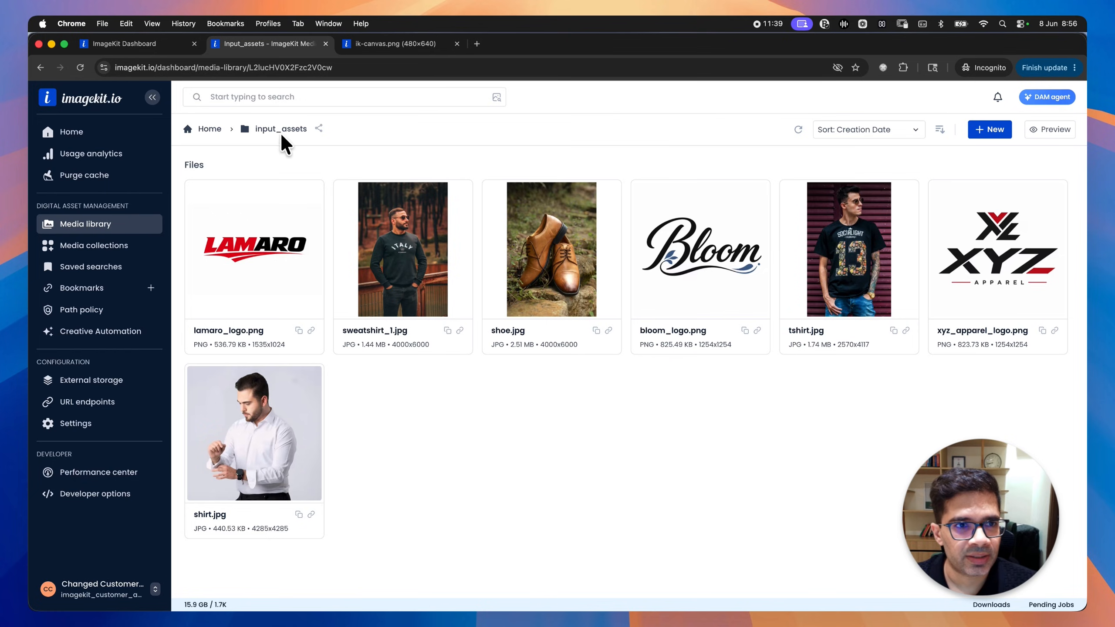
left_click(133, 47)
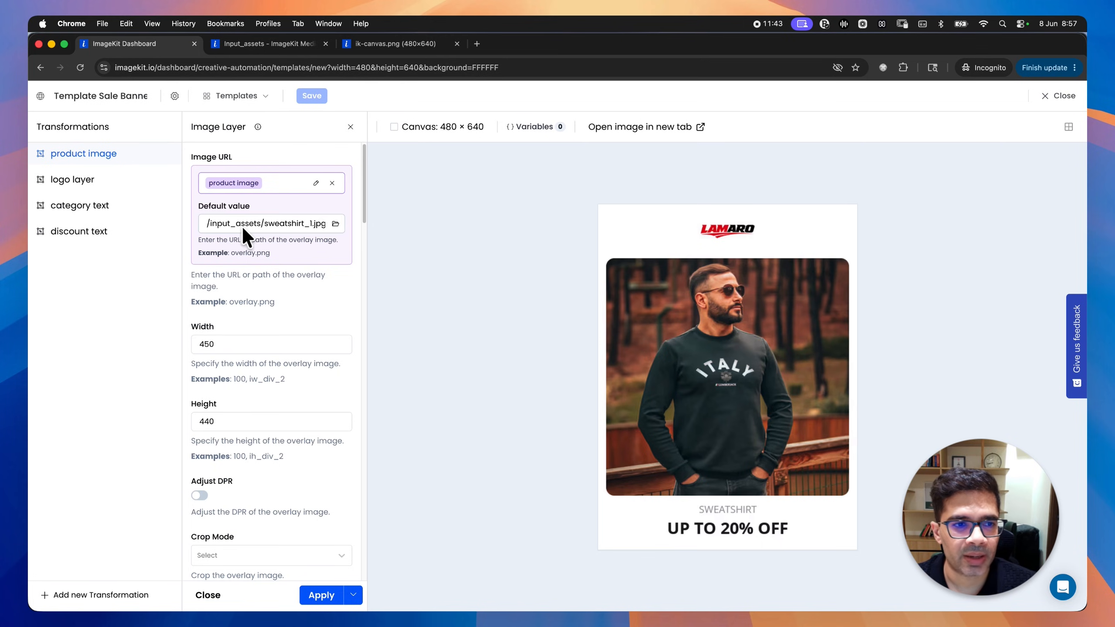
- Turn the logo layer's Image URL into a variable labelled "logo image" and apply the change
left_click(77, 180)
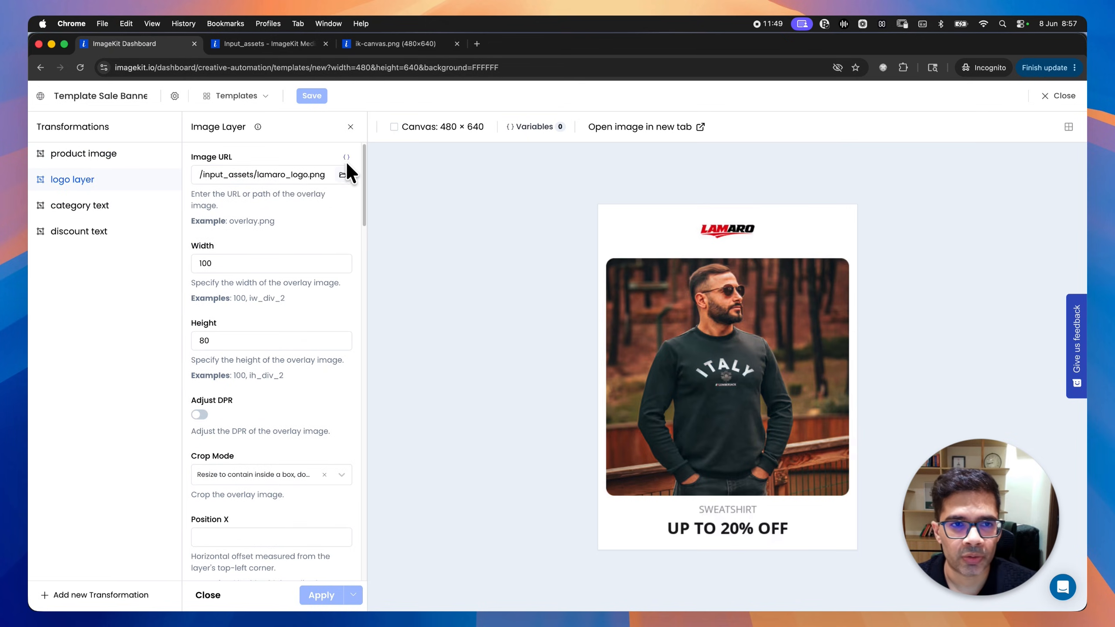
left_click(346, 156)
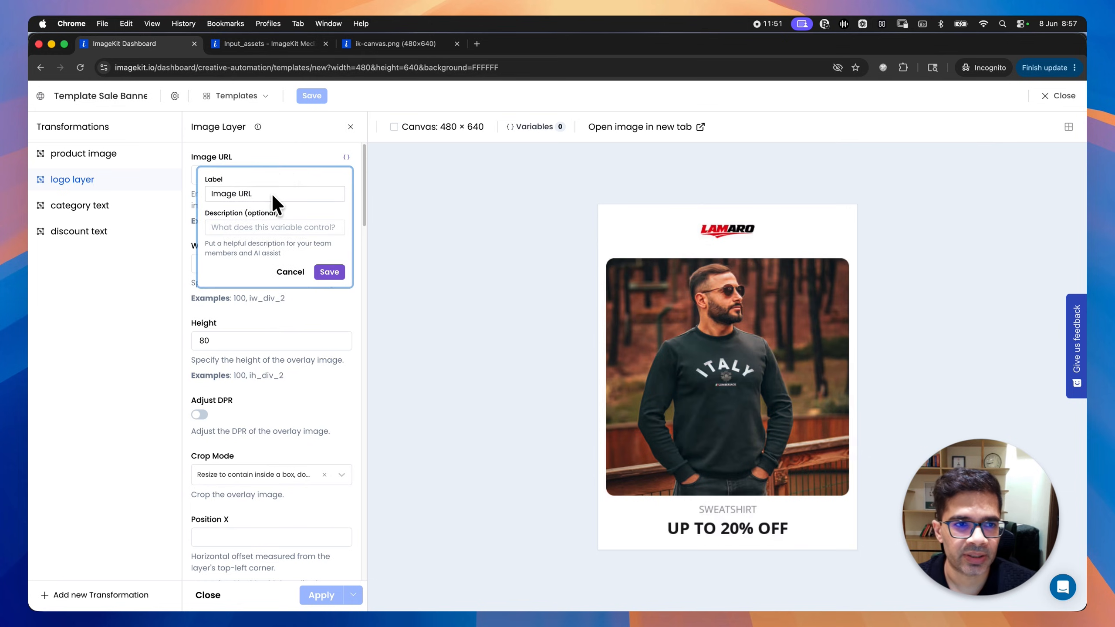
triple_click(231, 192)
type("lo")
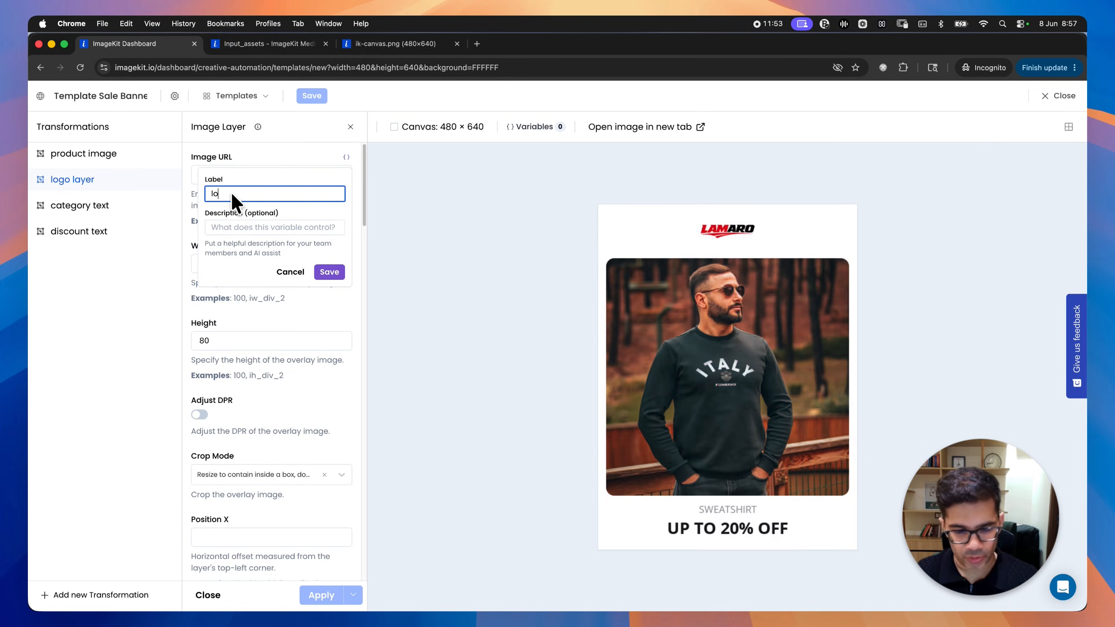
type("go image")
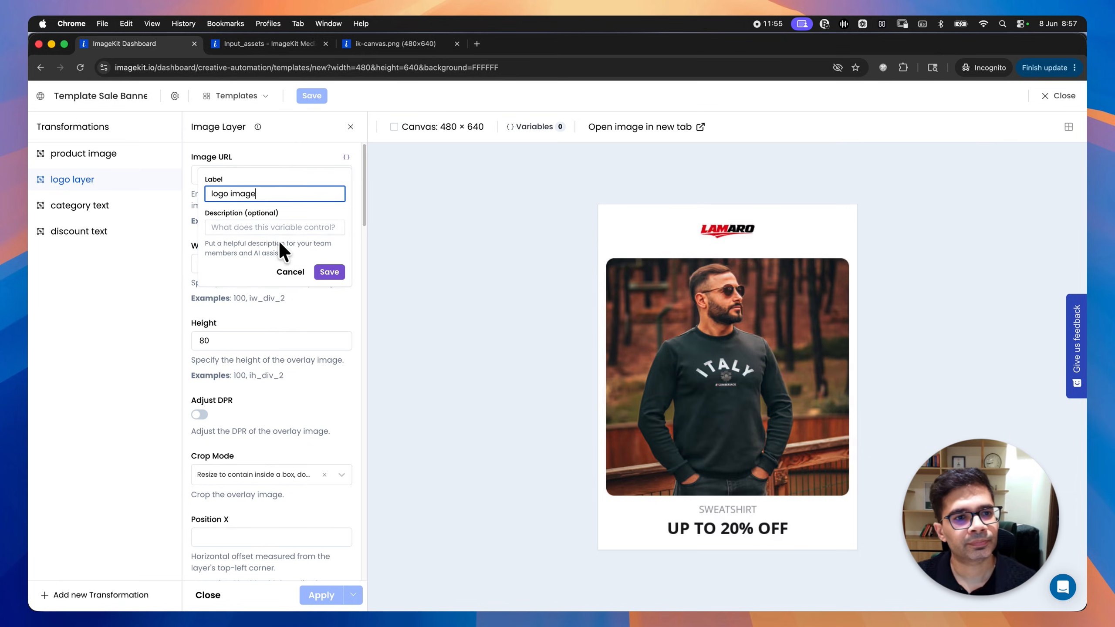
left_click(338, 270)
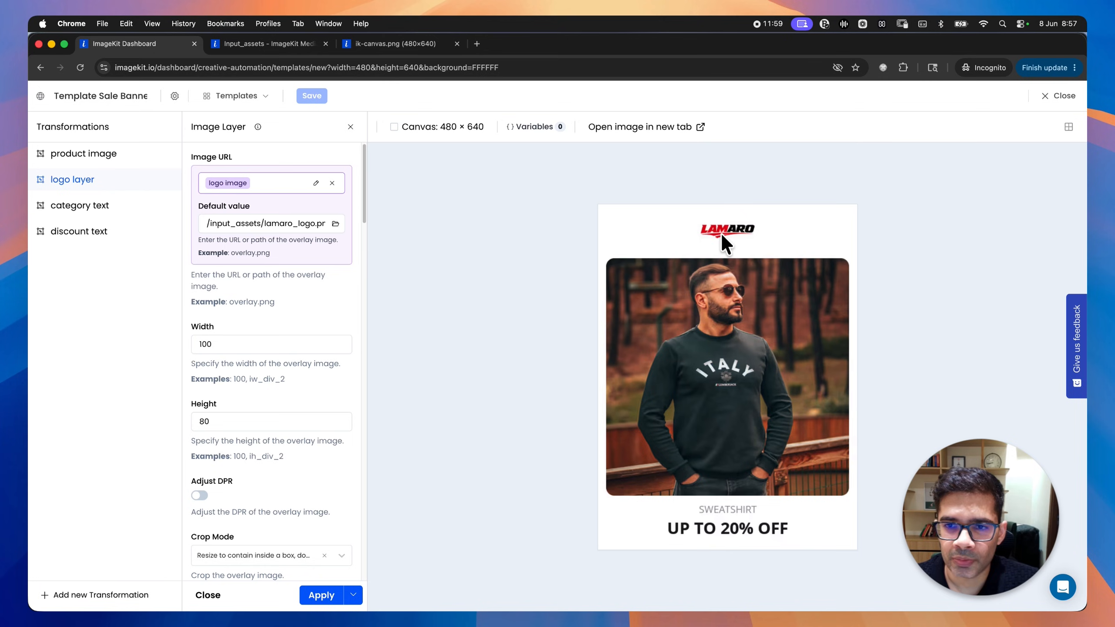
left_click(286, 44)
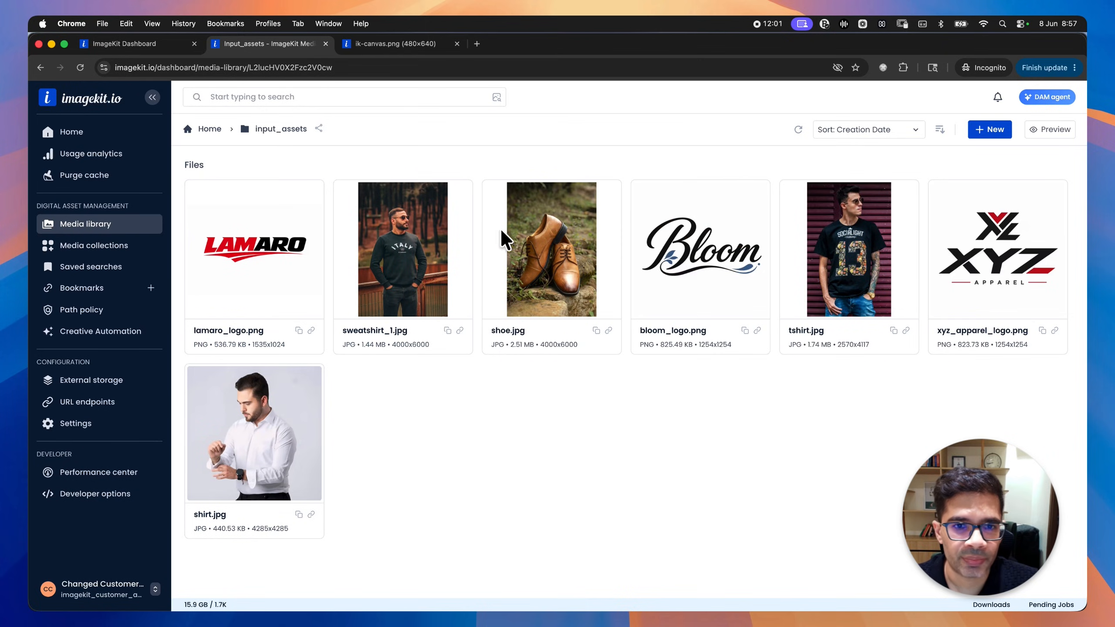
left_click(134, 44)
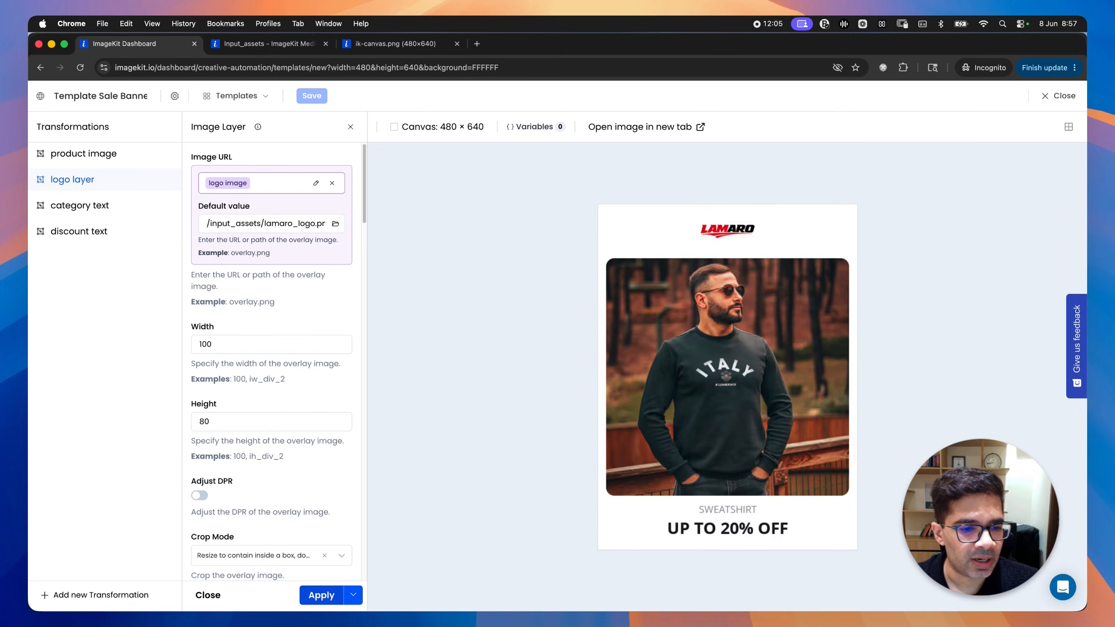
left_click(321, 594)
- Turn the product image layer's Image URL into a variable labelled "product image" and apply the change
left_click(92, 156)
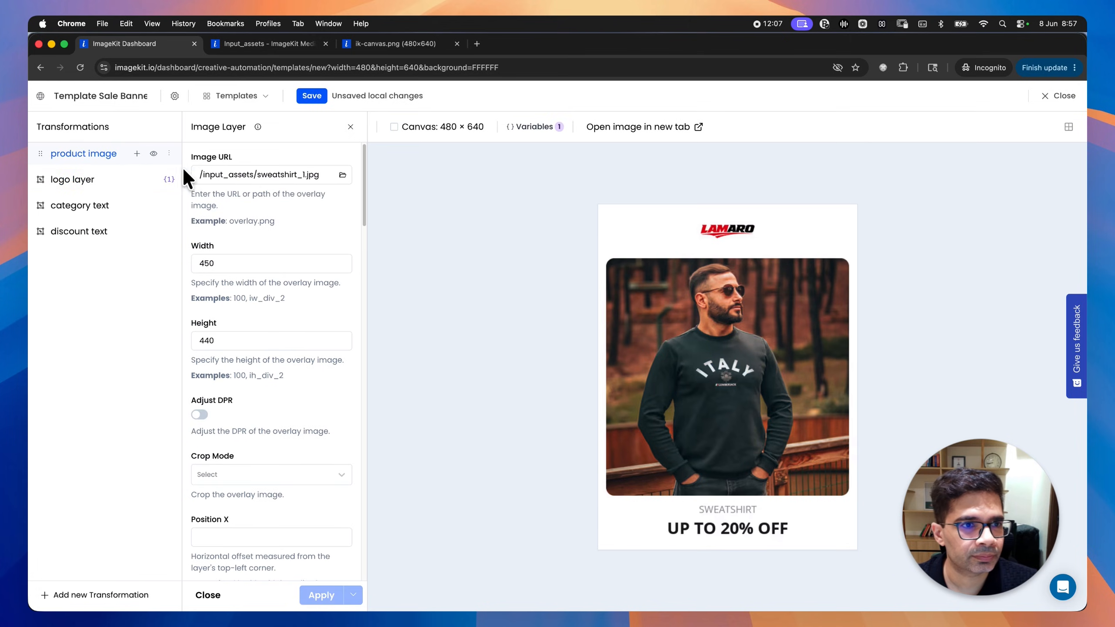
left_click(347, 157)
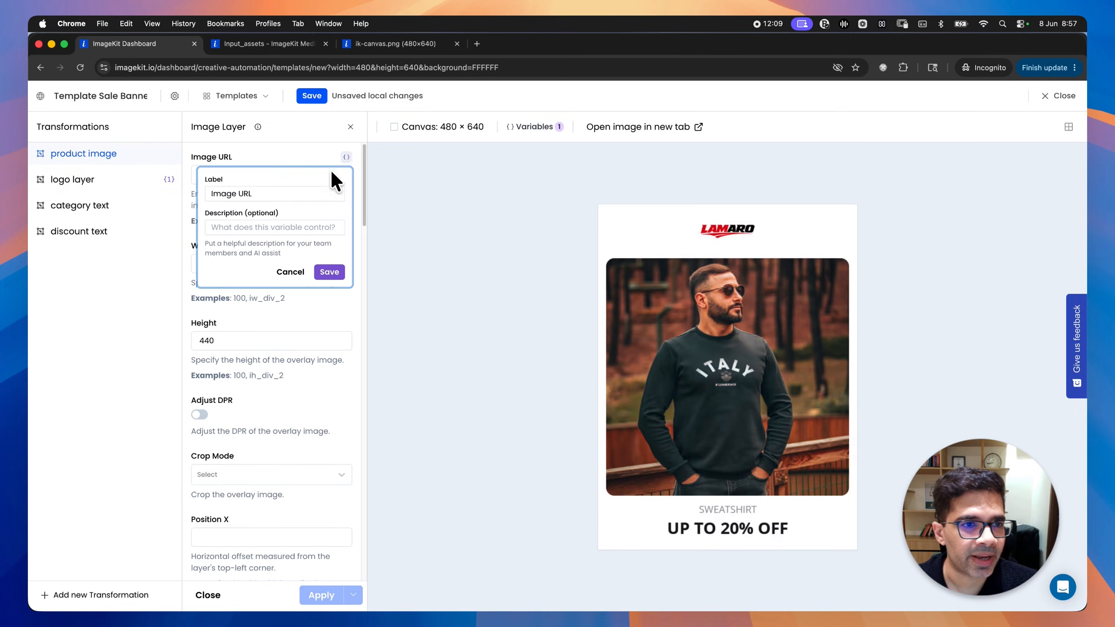
left_click(267, 196)
type("product image")
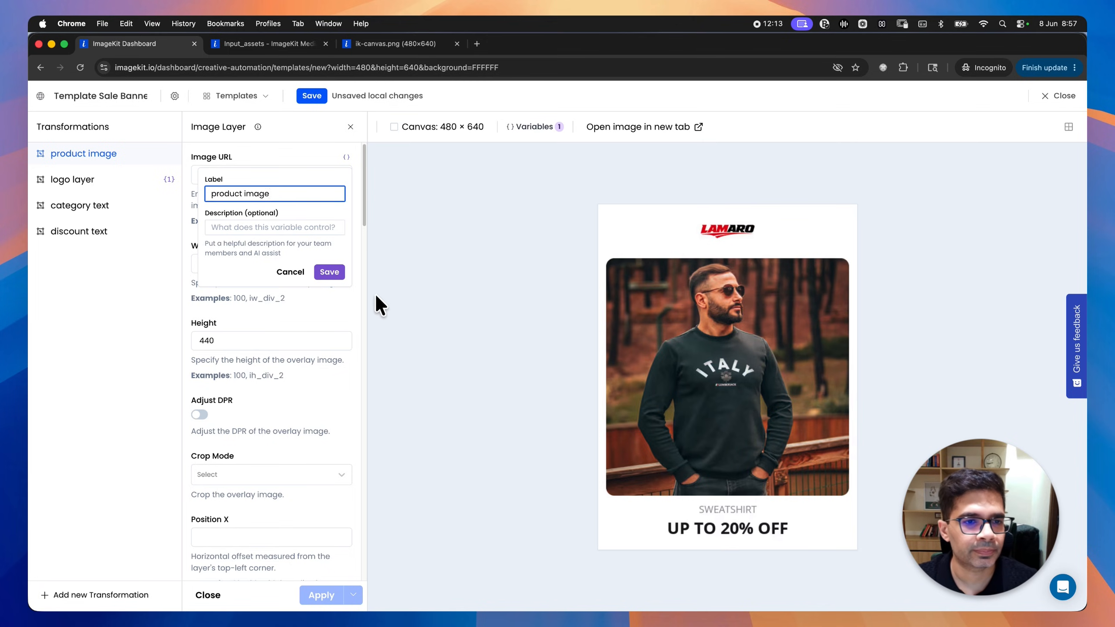
left_click(342, 272)
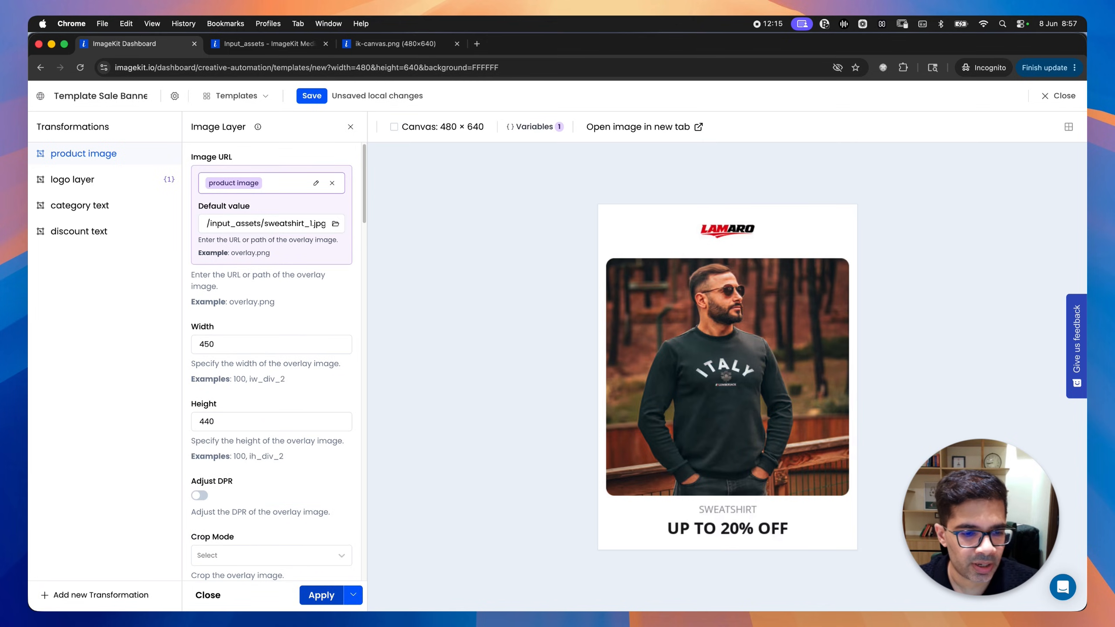
left_click(327, 594)
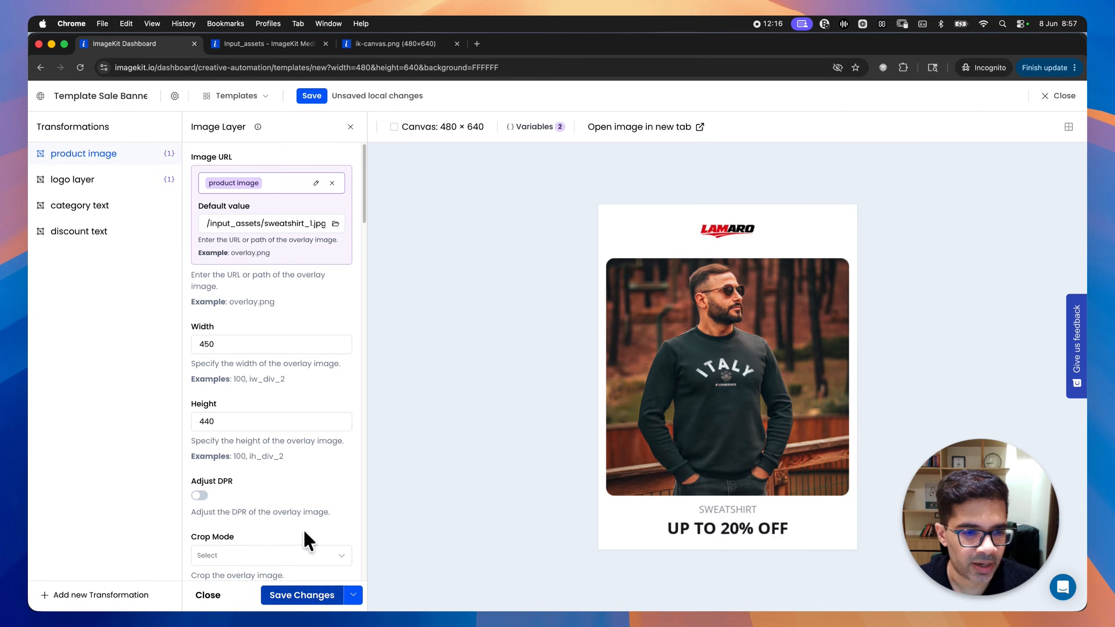
- Turn the category text layer's text into a variable labelled "category text", apply it, and look through the layer's position settings
left_click(93, 213)
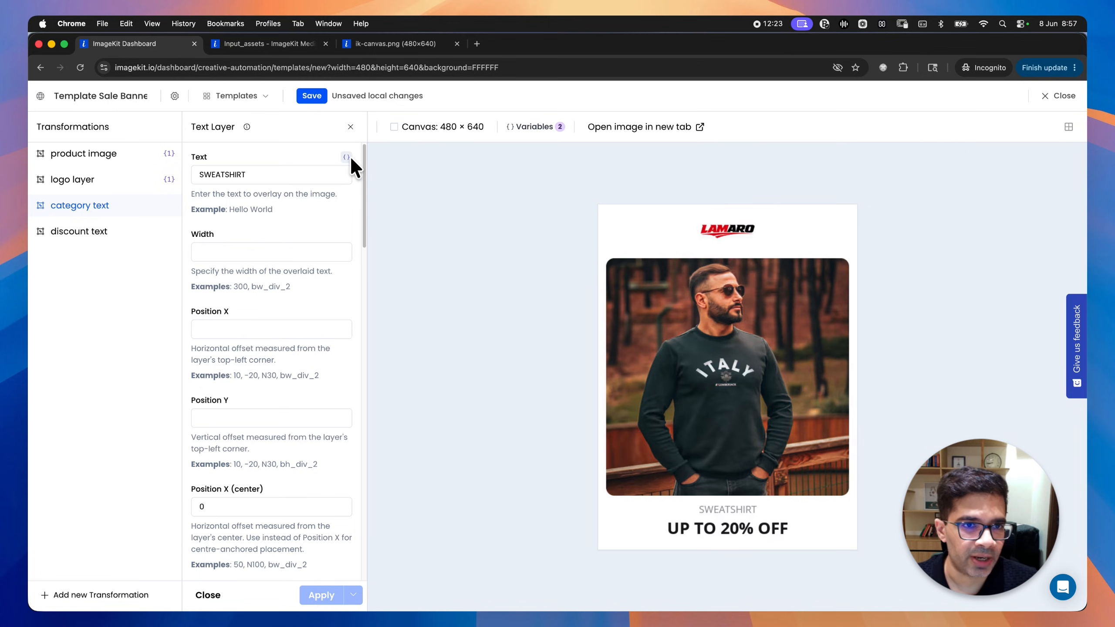
left_click(346, 157)
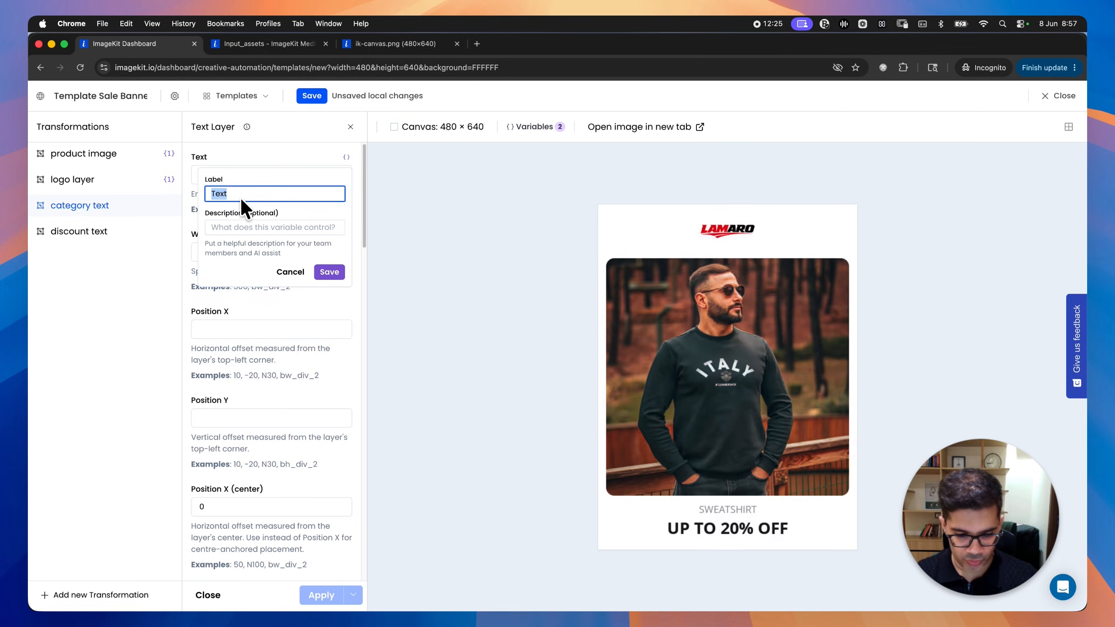
type("cateogry")
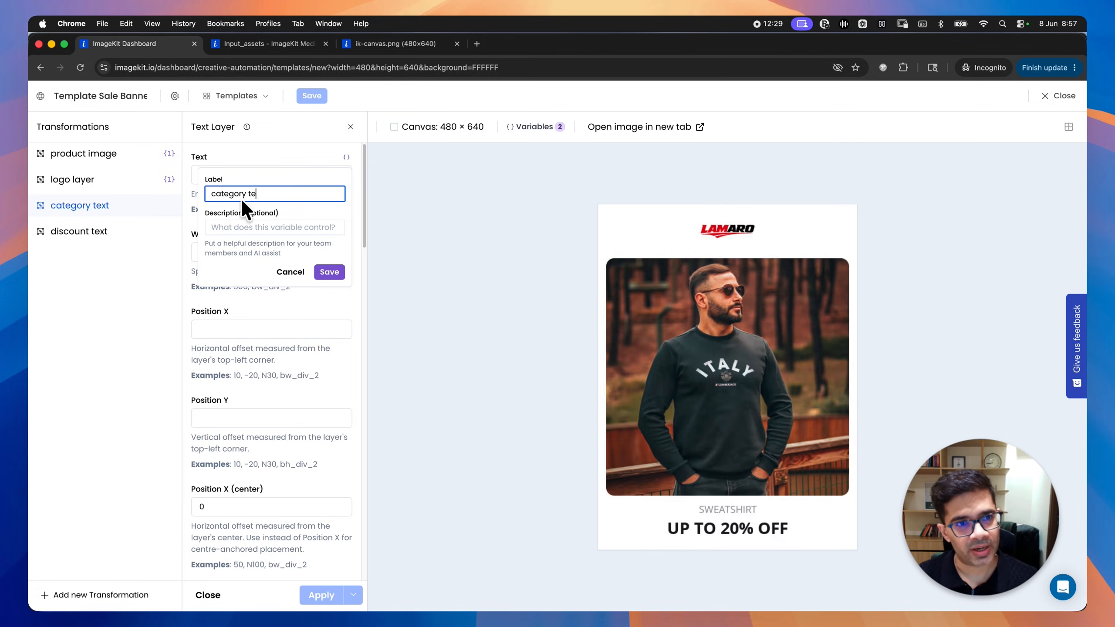
left_click(340, 274)
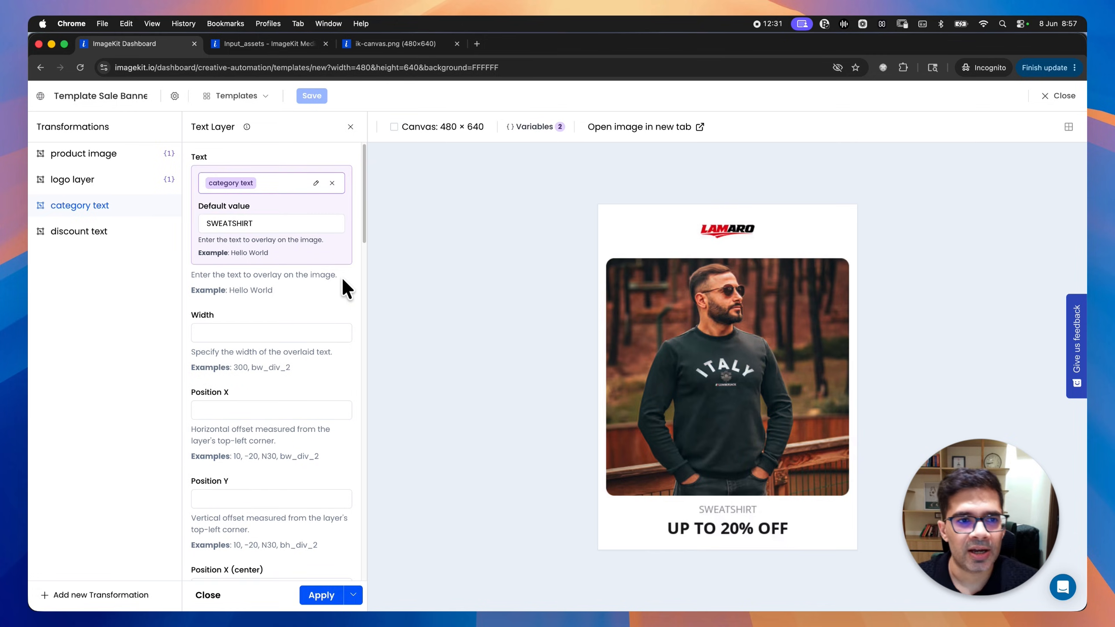
left_click(329, 589)
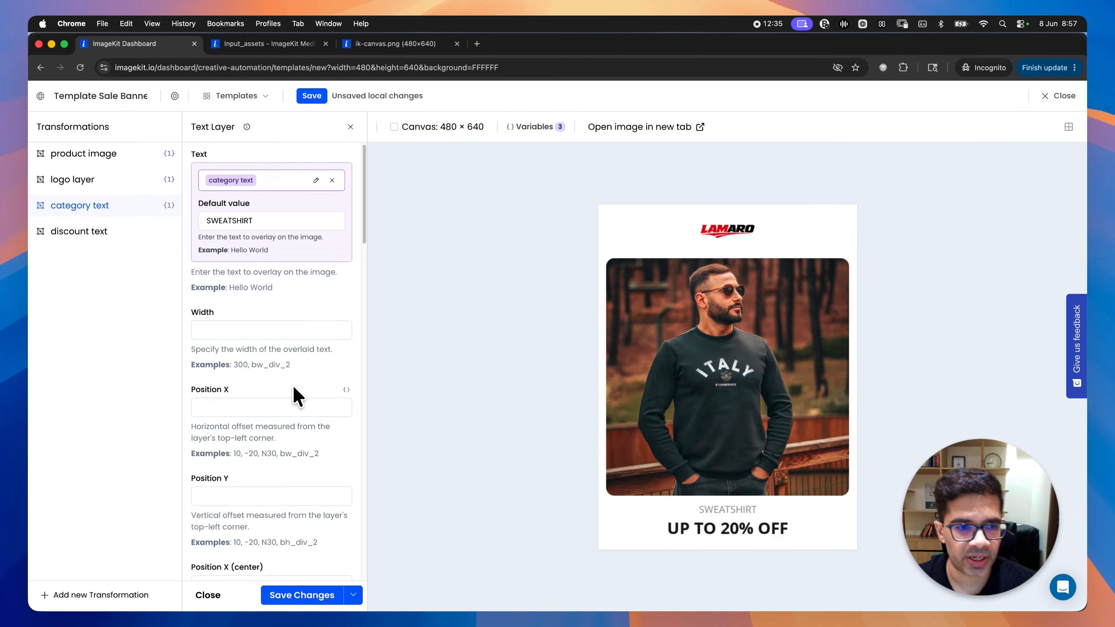
scroll(293, 383, "down", 5)
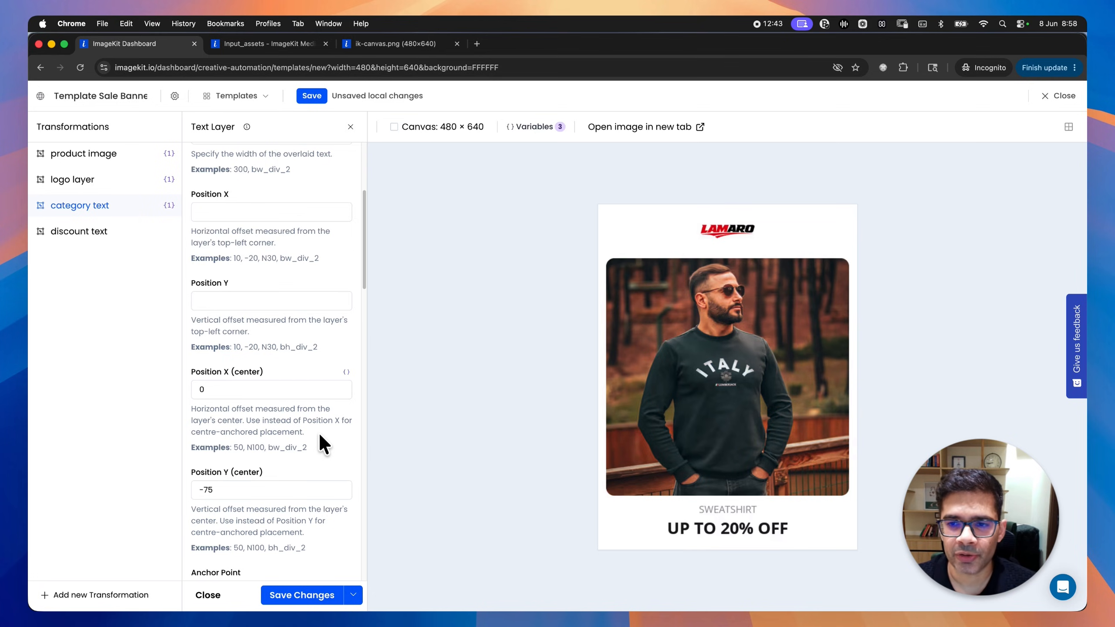
scroll(319, 434, "down", 1)
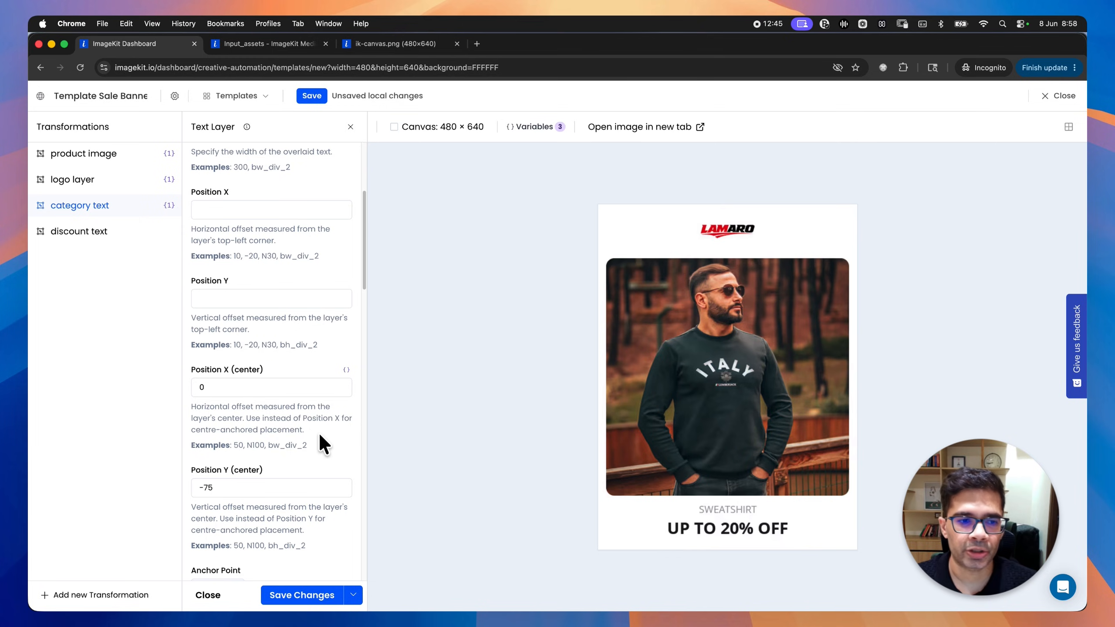
scroll(319, 436, "down", 2)
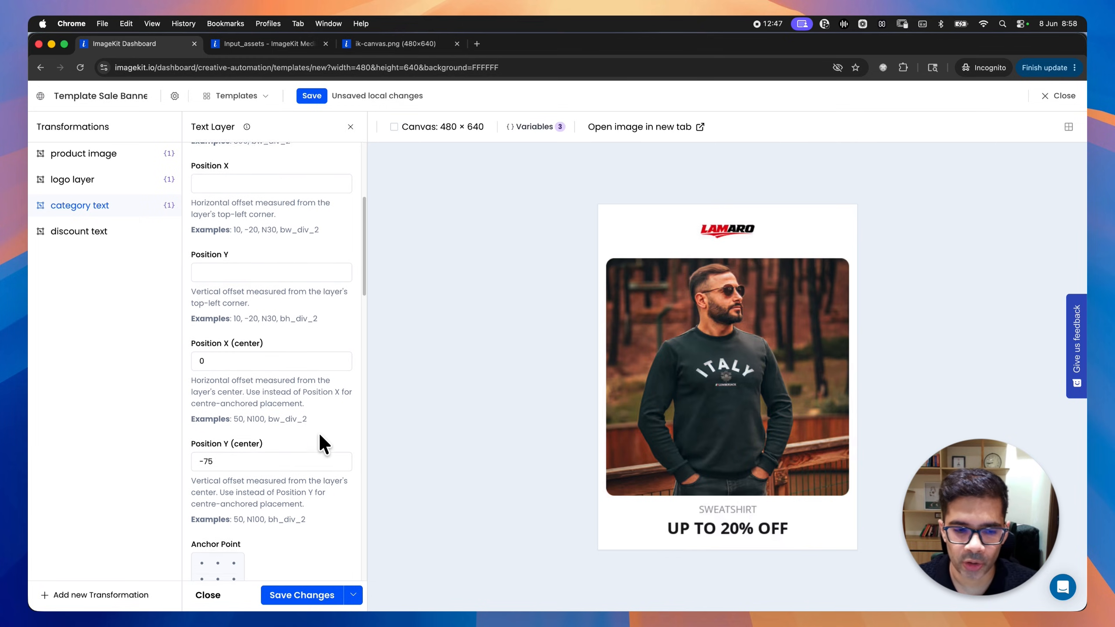
scroll(320, 435, "down", 5)
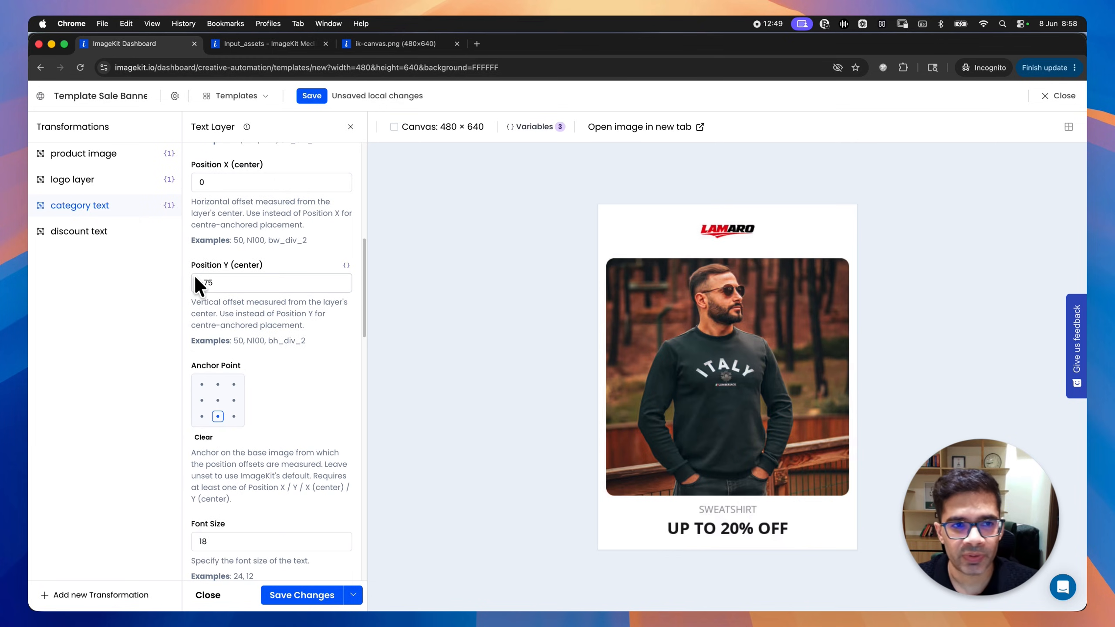
- Turn the discount text layer's text into a variable labelled "discount text", apply it and save the template changes
left_click(116, 229)
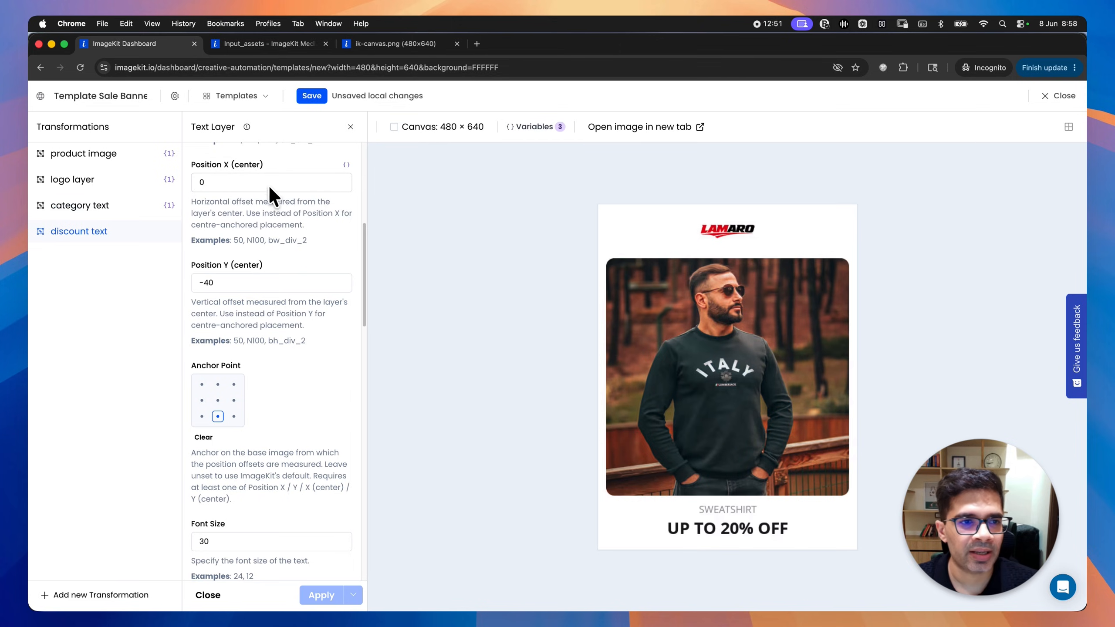
scroll(270, 194, "up", 8)
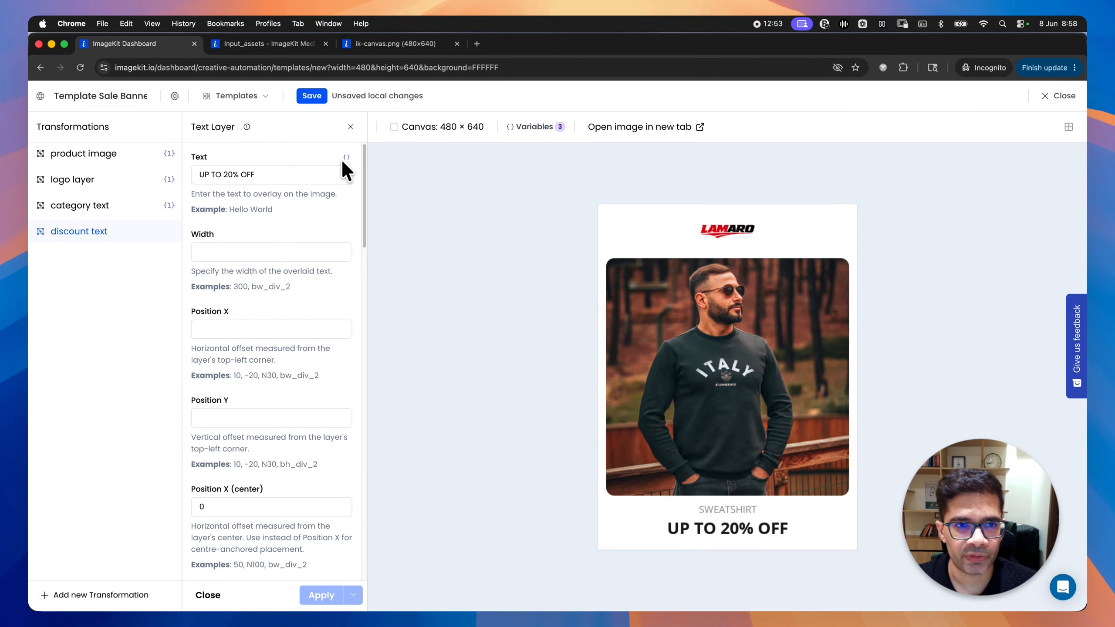
left_click(346, 157)
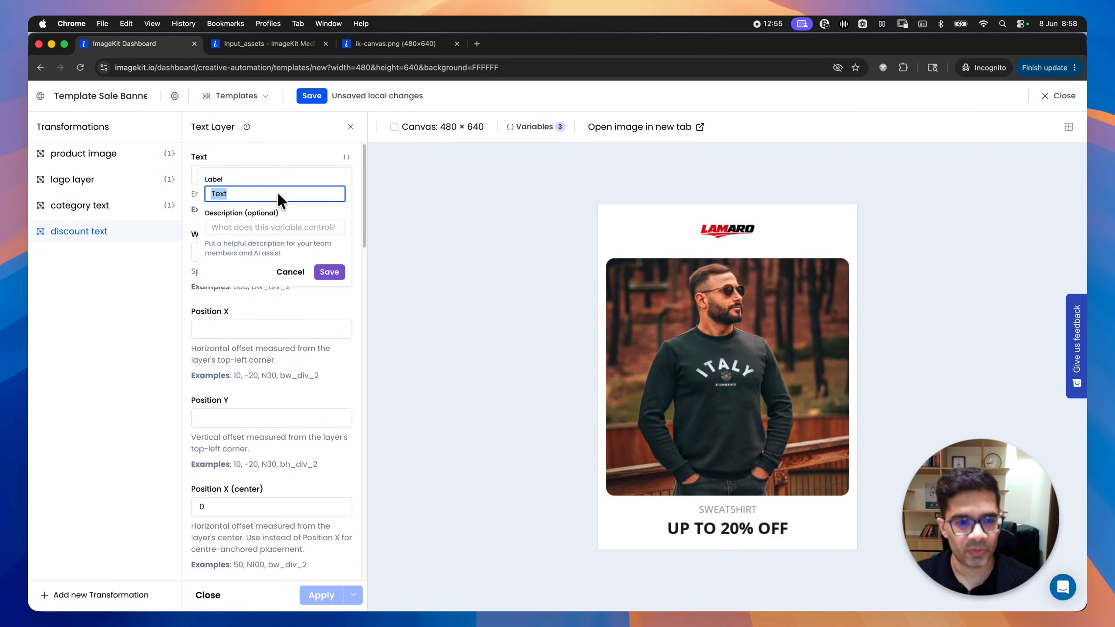
type("discount te")
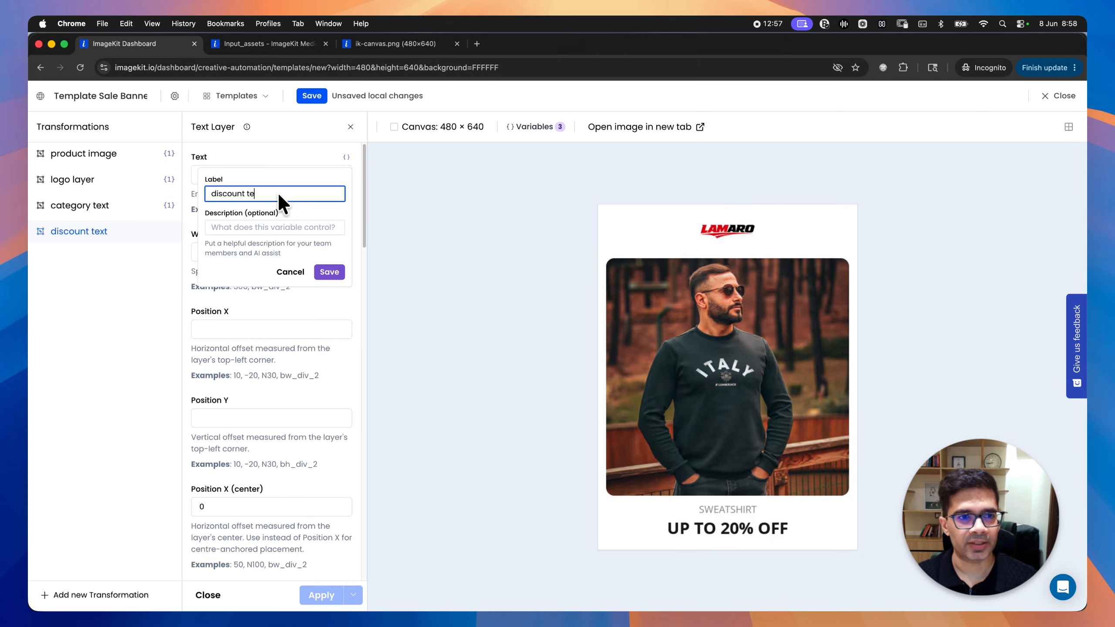
left_click(341, 274)
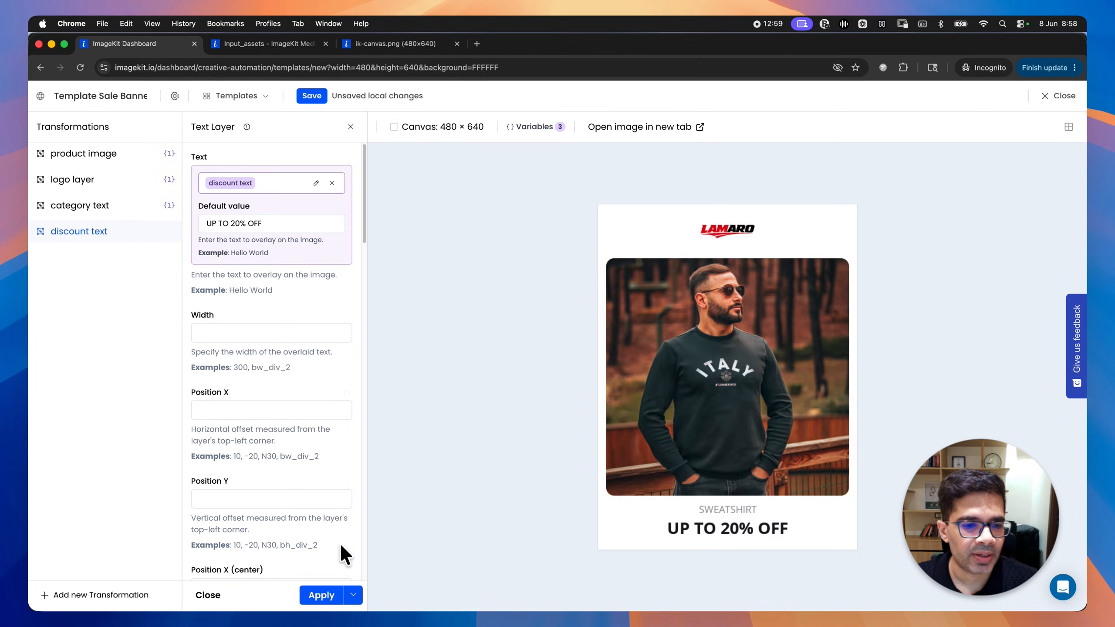
left_click(338, 587)
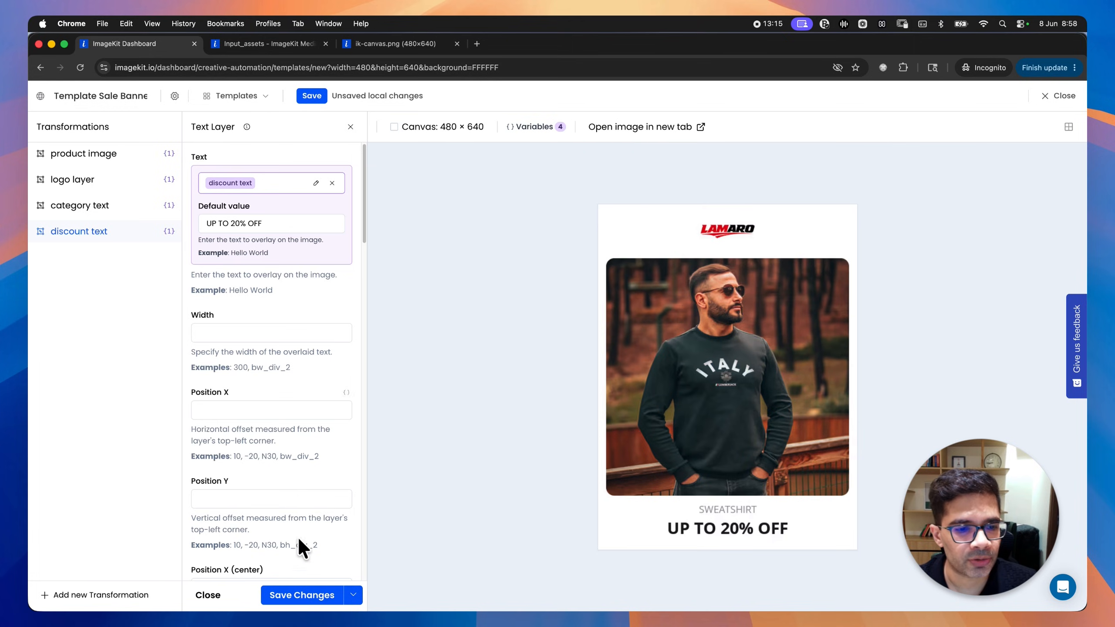
left_click(302, 595)
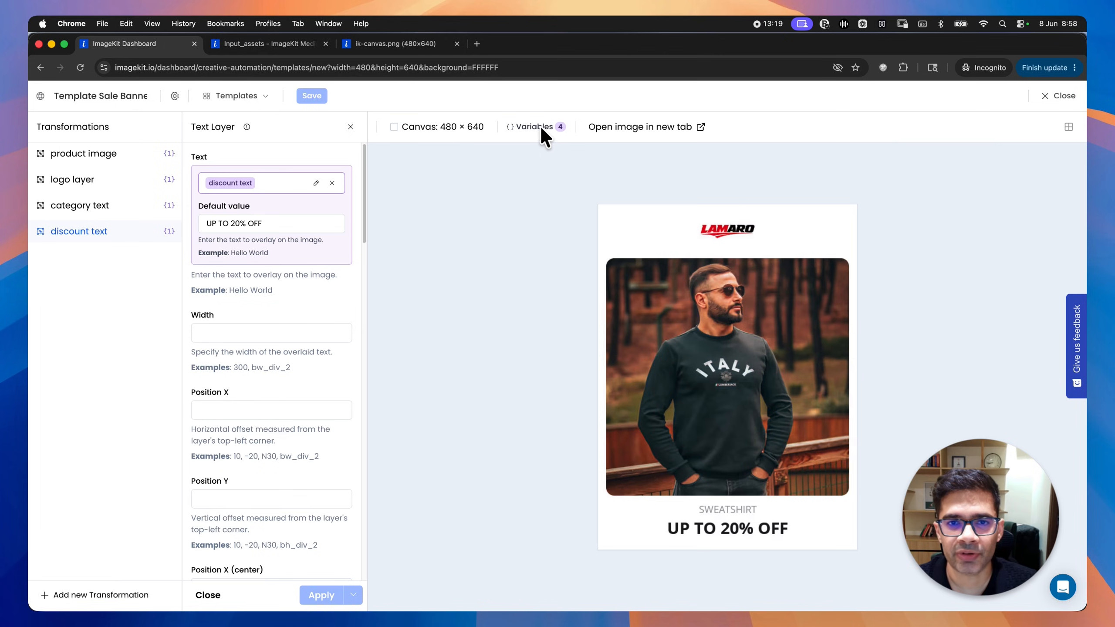
- Review the list of template variables with their defaults, and close the editor to return to the templates overview
left_click(560, 128)
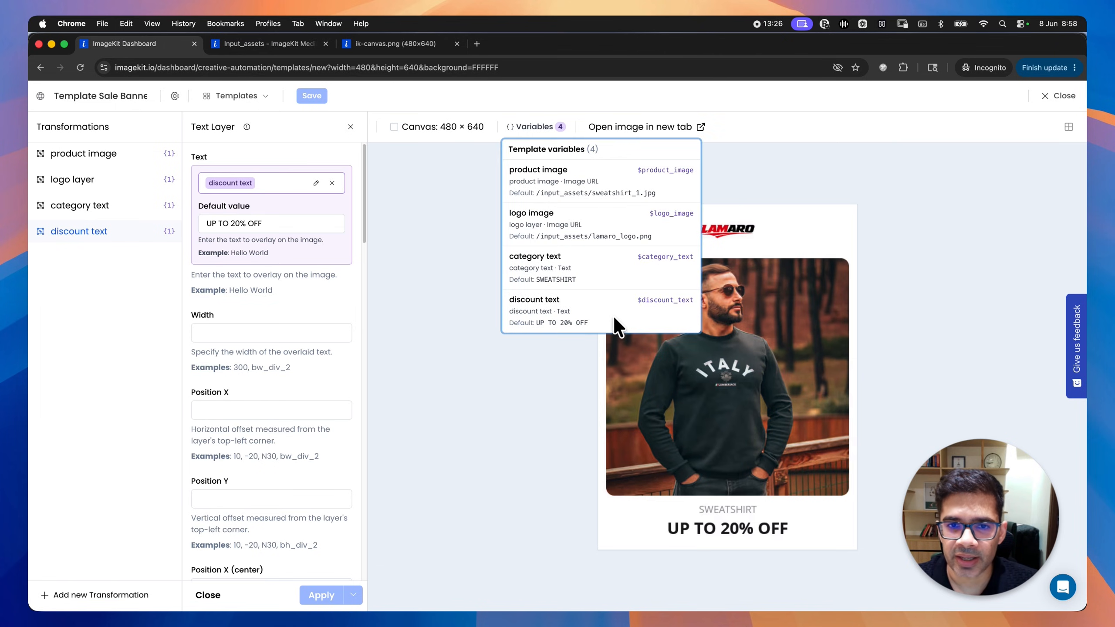
left_click(450, 291)
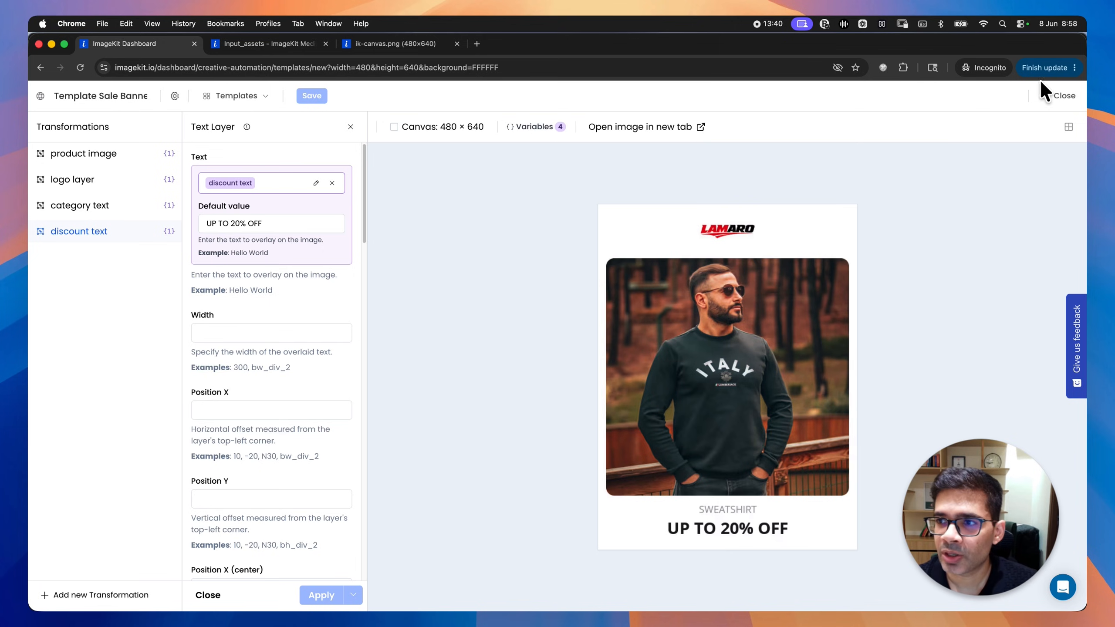
left_click(1064, 97)
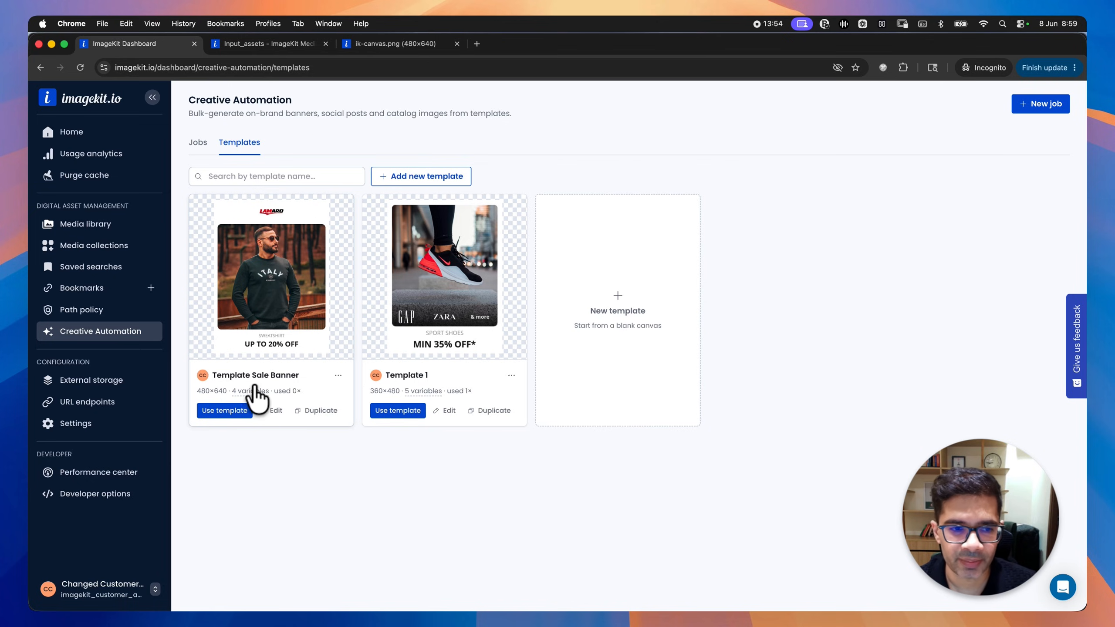
mouse_move(253, 389)
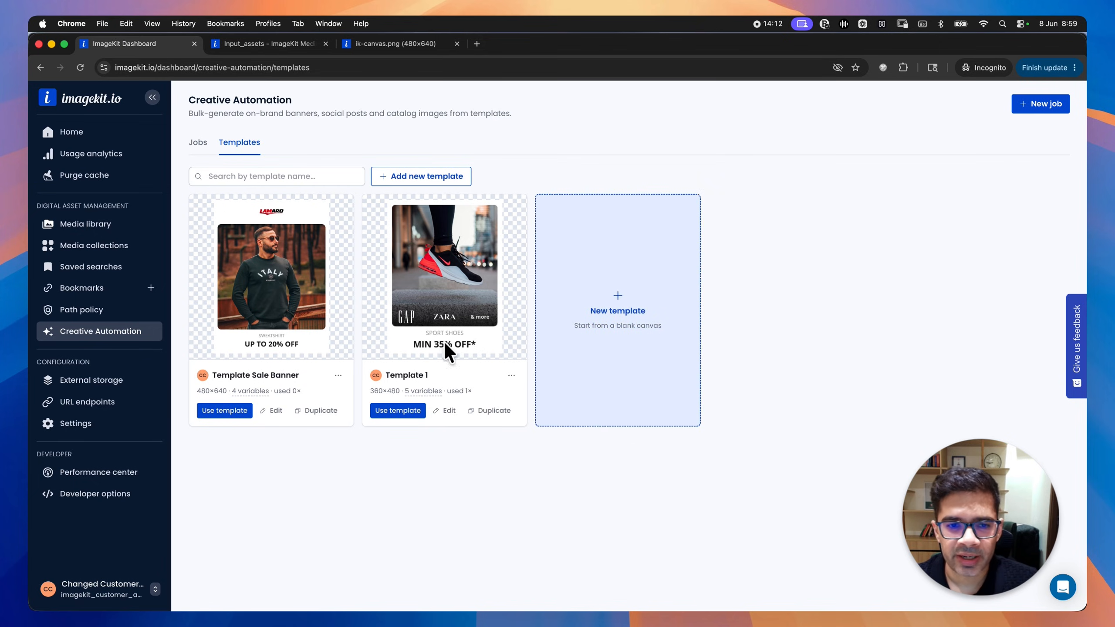
- Start a new creative automation job from Template Sale Banner and title it "Summer Banners June 2026"
left_click(222, 411)
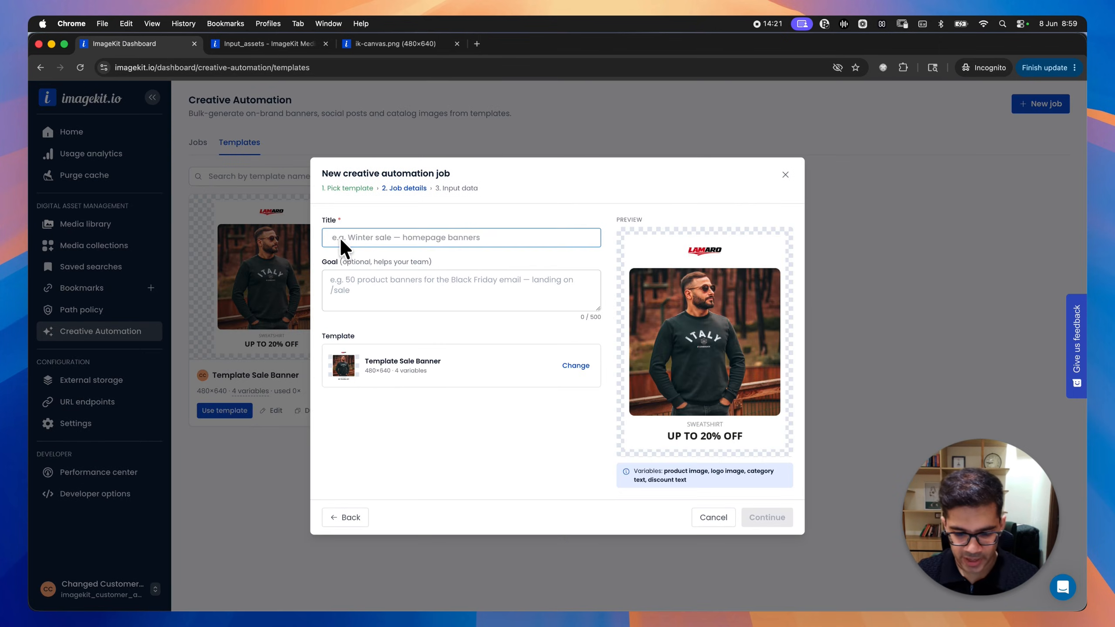
type("Su")
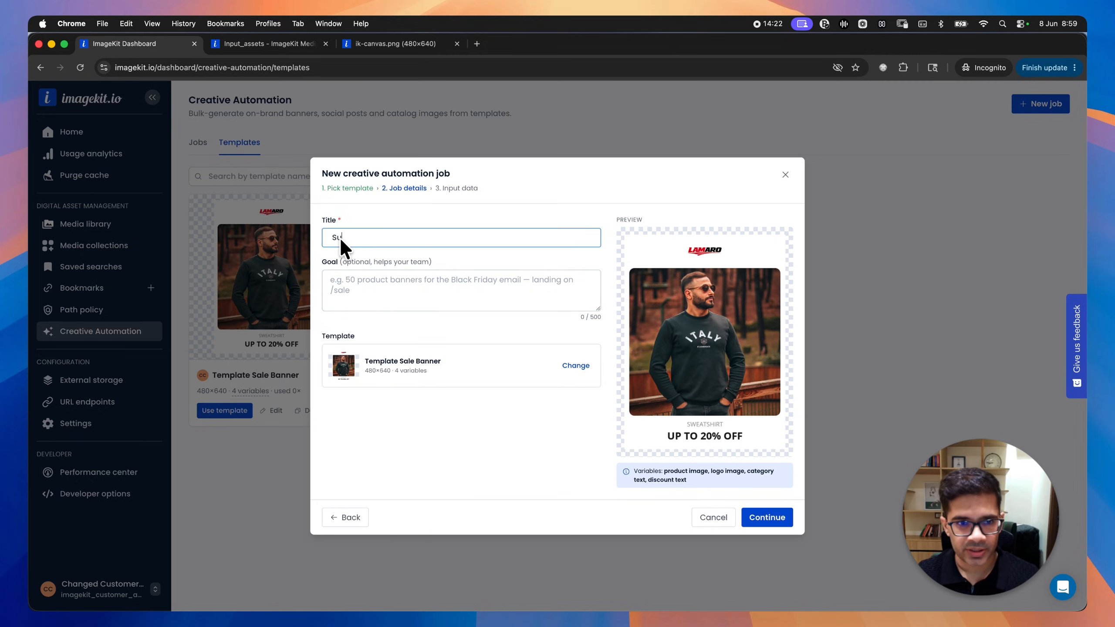
type("mmer Banners June 2020")
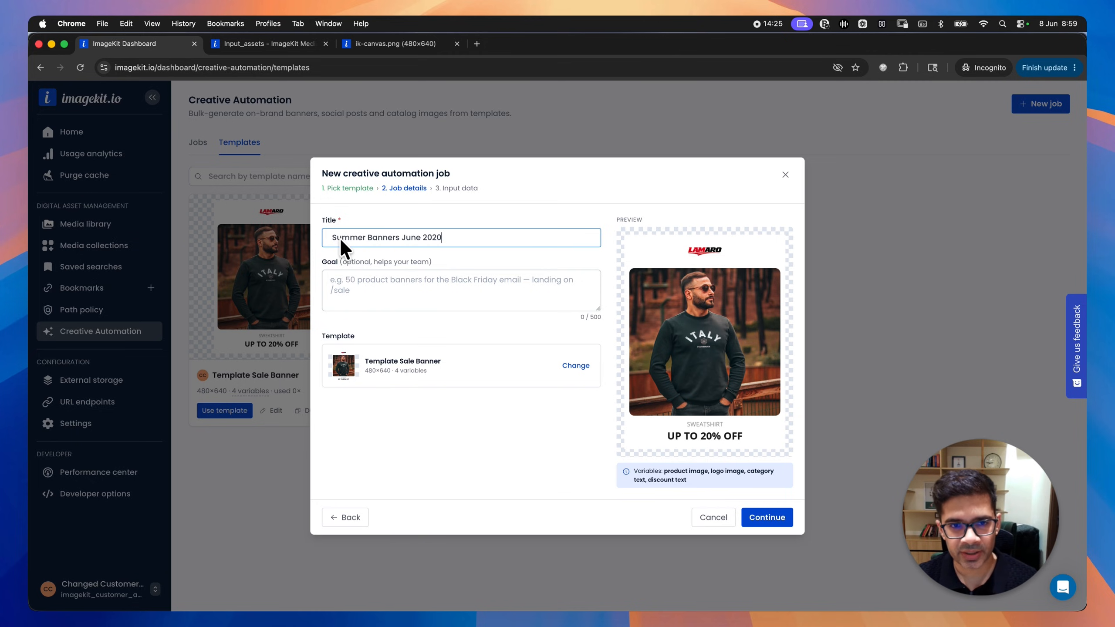
key("BackSpace")
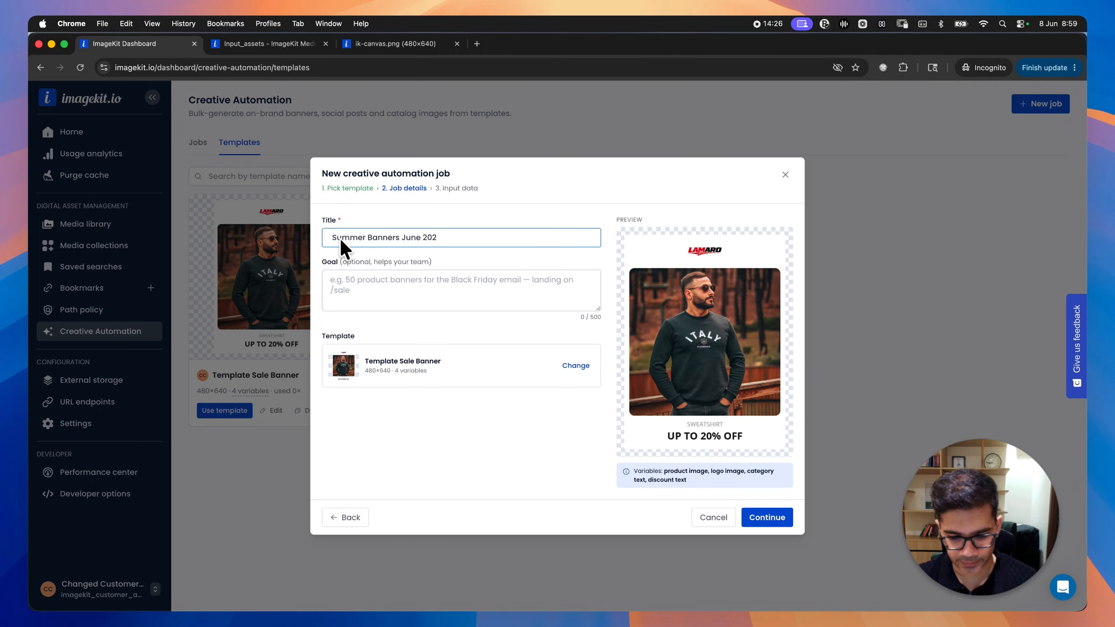
type("6")
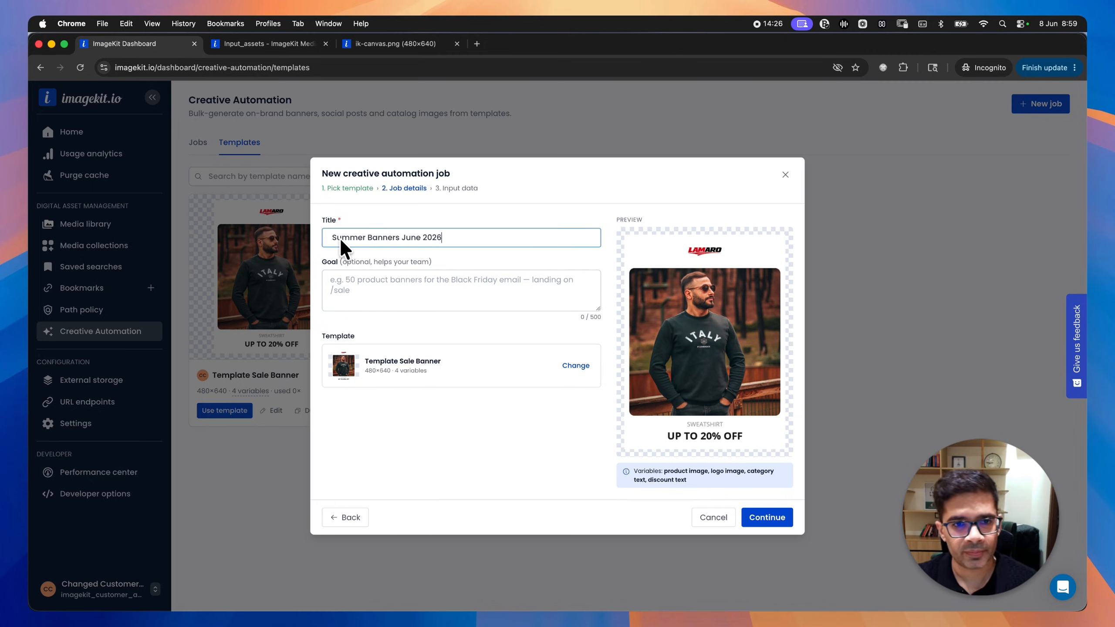
- Set the job's goal to "new banners for website" and create the job with the Start blank data option
left_click(357, 291)
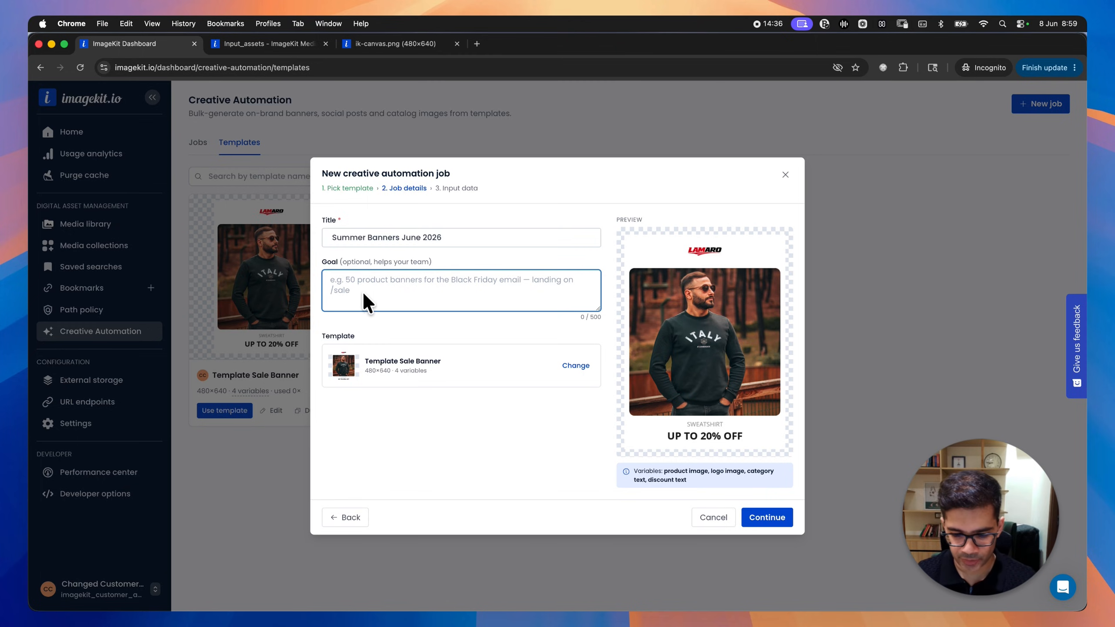
type("new banners for weg")
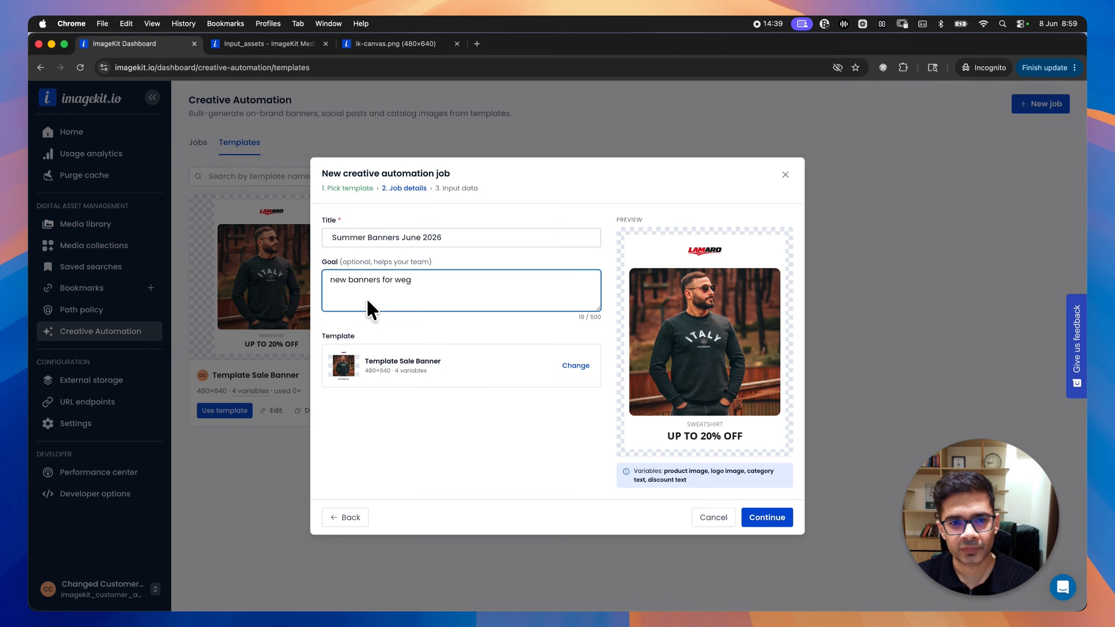
key("BackSpace")
type("bsite")
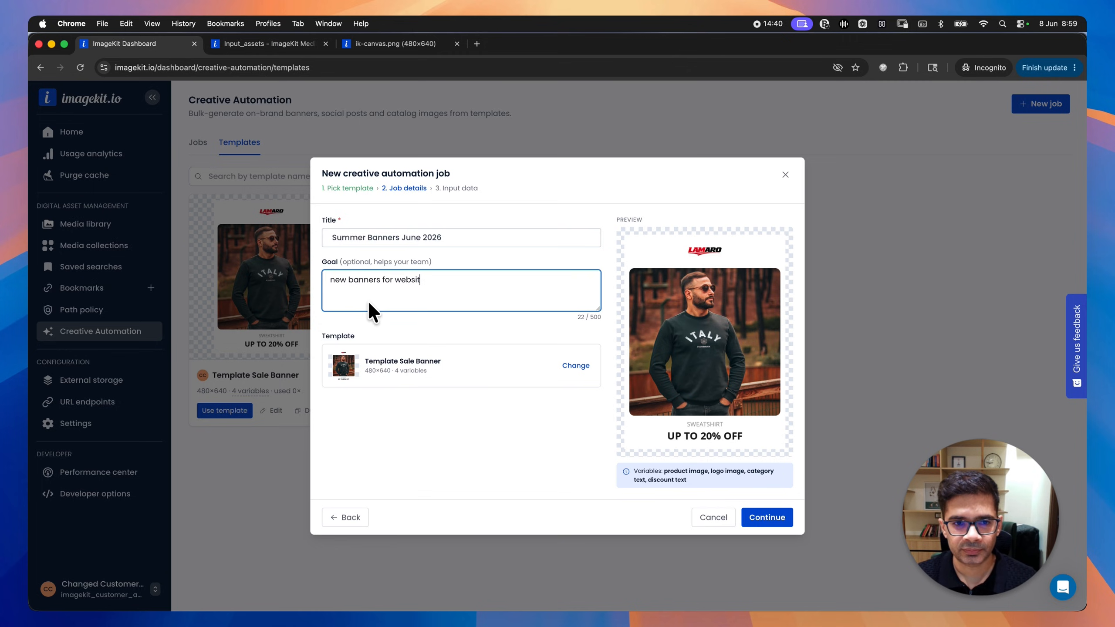
left_click(768, 518)
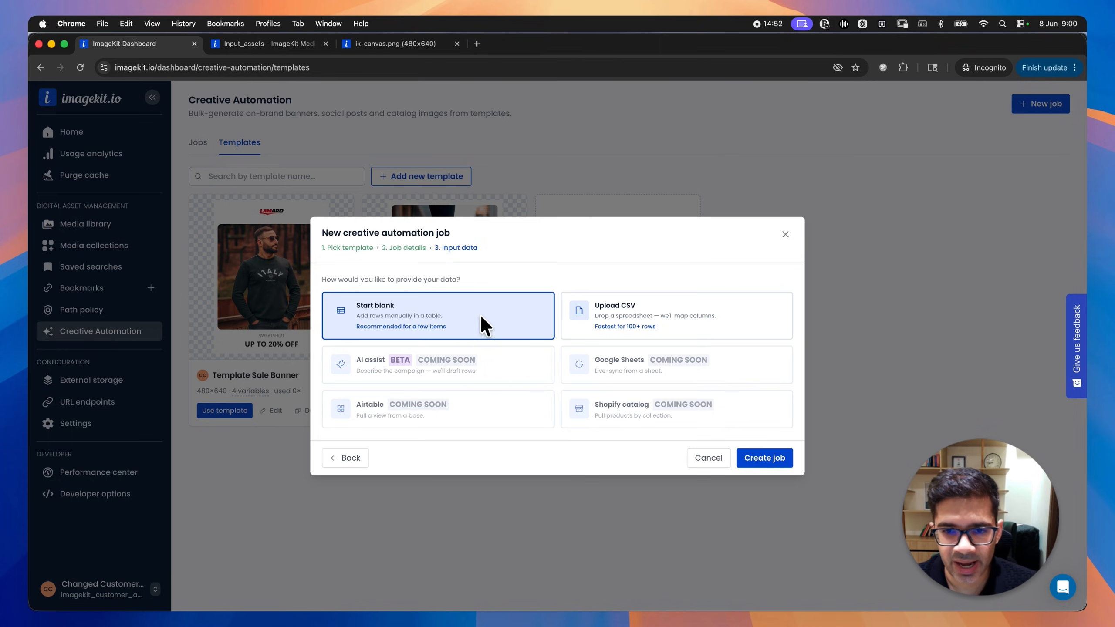
left_click(765, 458)
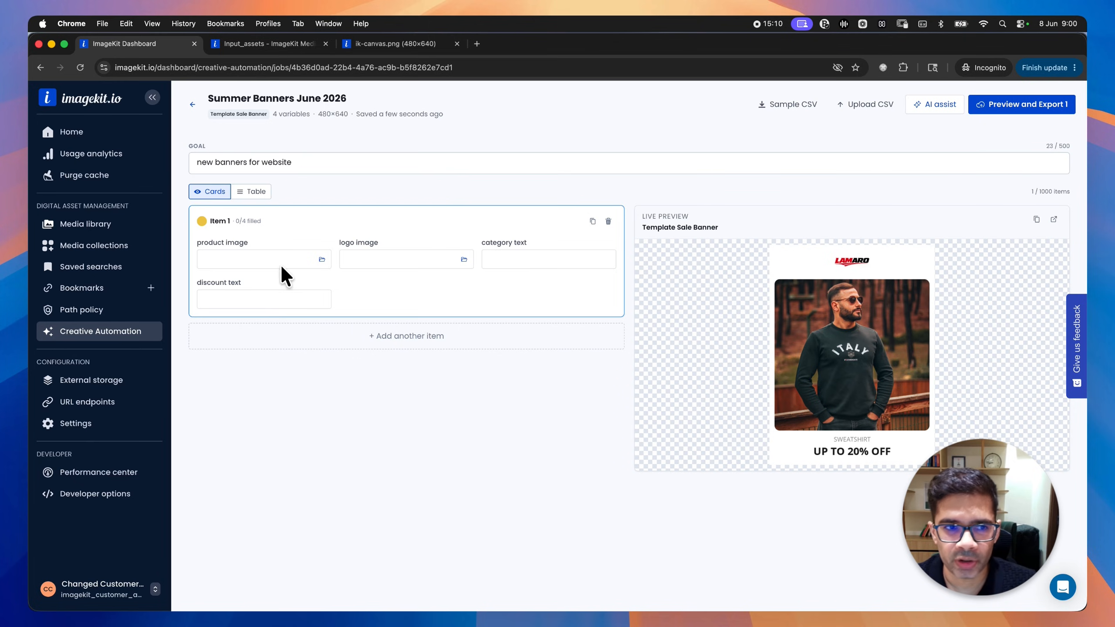
- Fill Item 1's product image with shoe.jpg and its logo image with bloom_logo.png from the media library
left_click(324, 260)
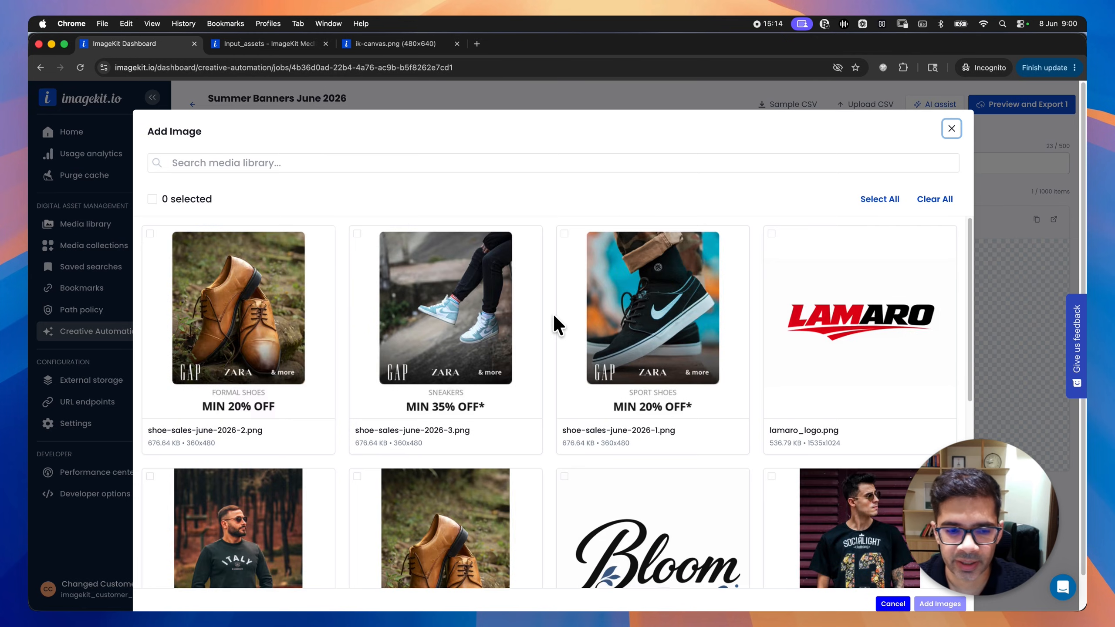
scroll(544, 321, "down", 5)
left_click(457, 312)
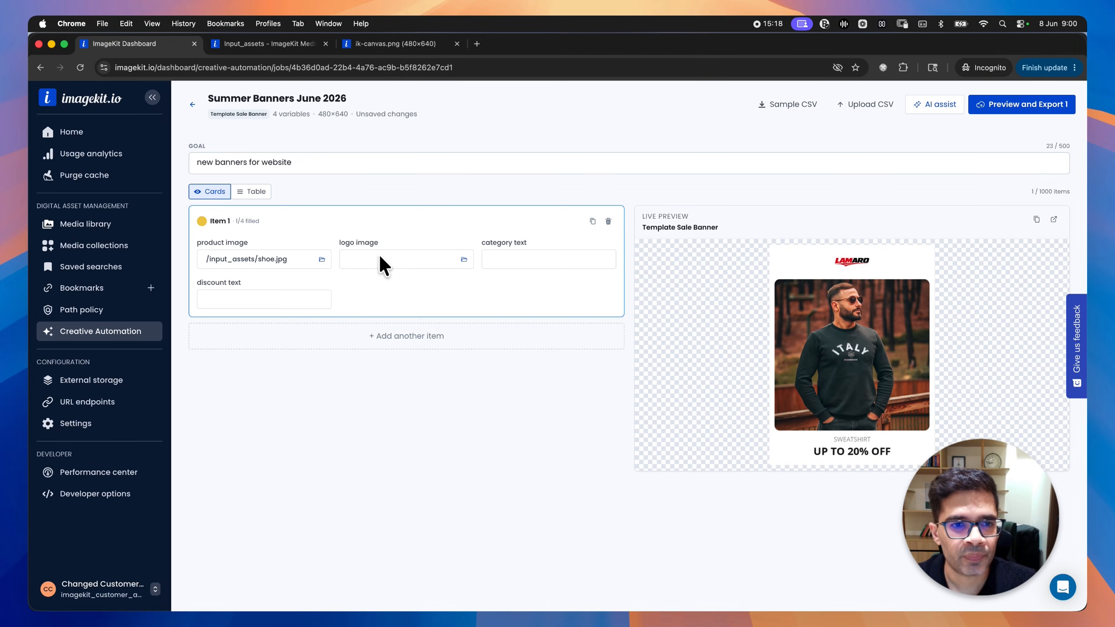
left_click(464, 260)
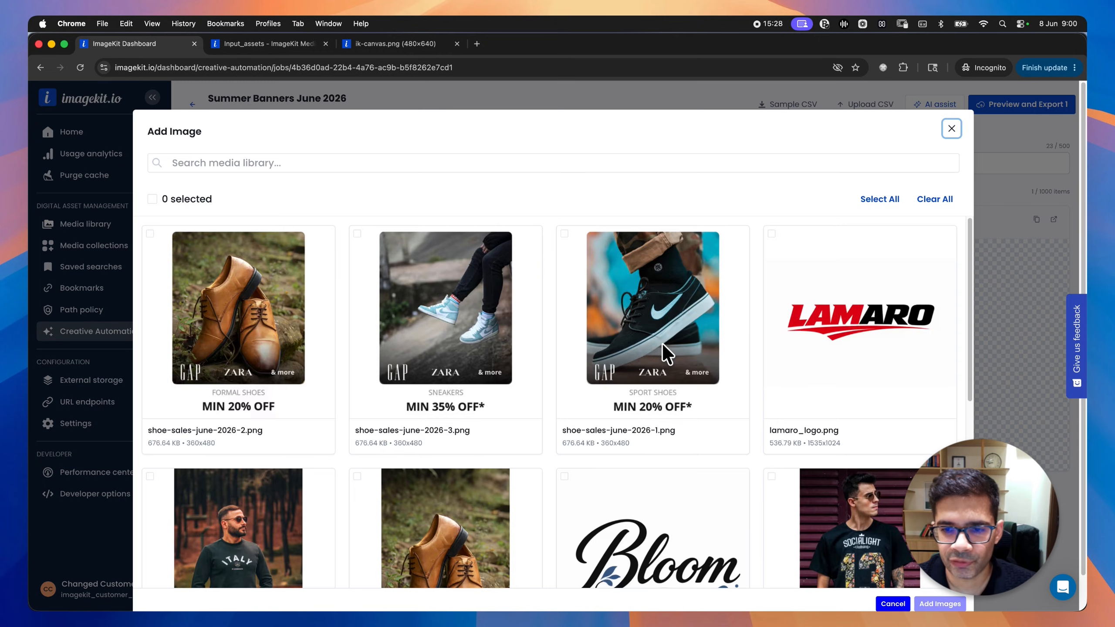
scroll(662, 343, "down", 3)
left_click(685, 483)
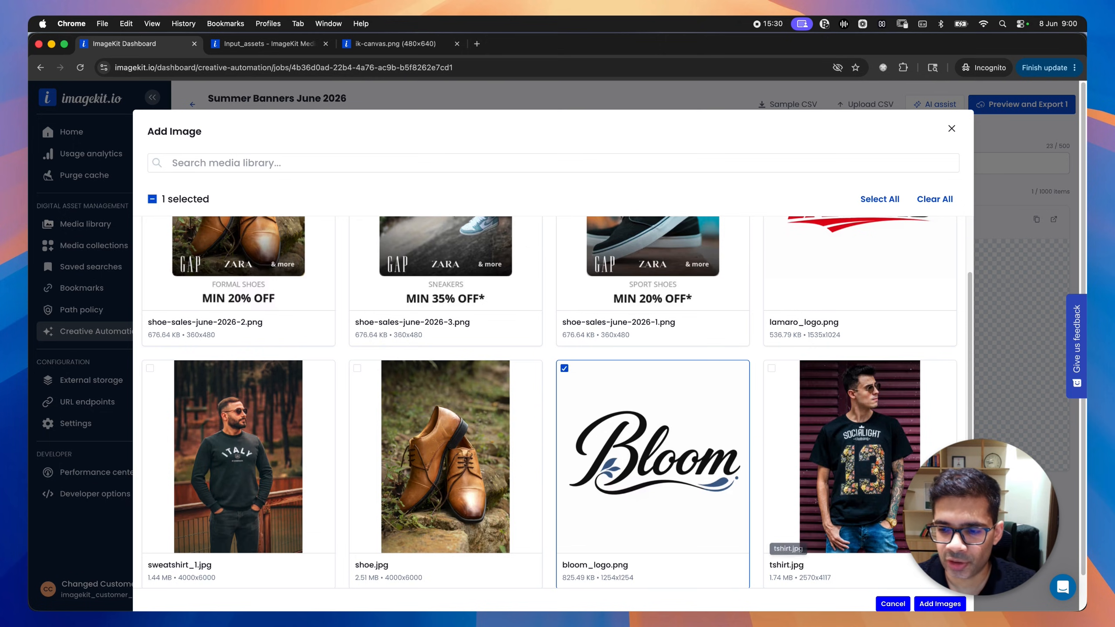
left_click(940, 604)
- Set Item 1's category text to "FORMAL SHOES" and its discount text to "UP TO 30% OFF"
left_click(534, 254)
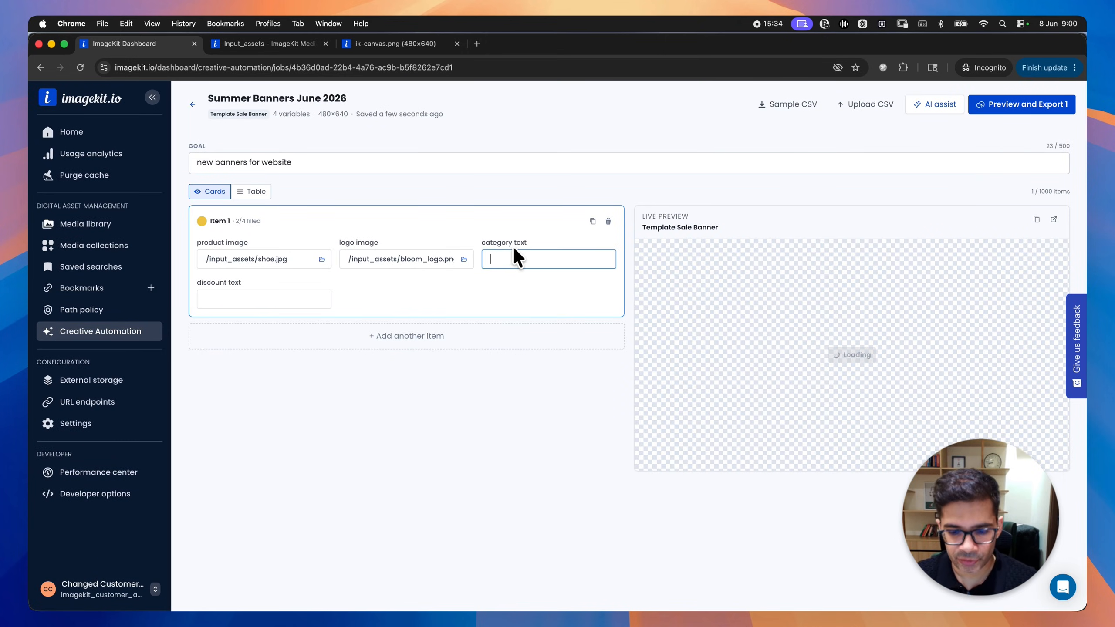
type("FORMAL S")
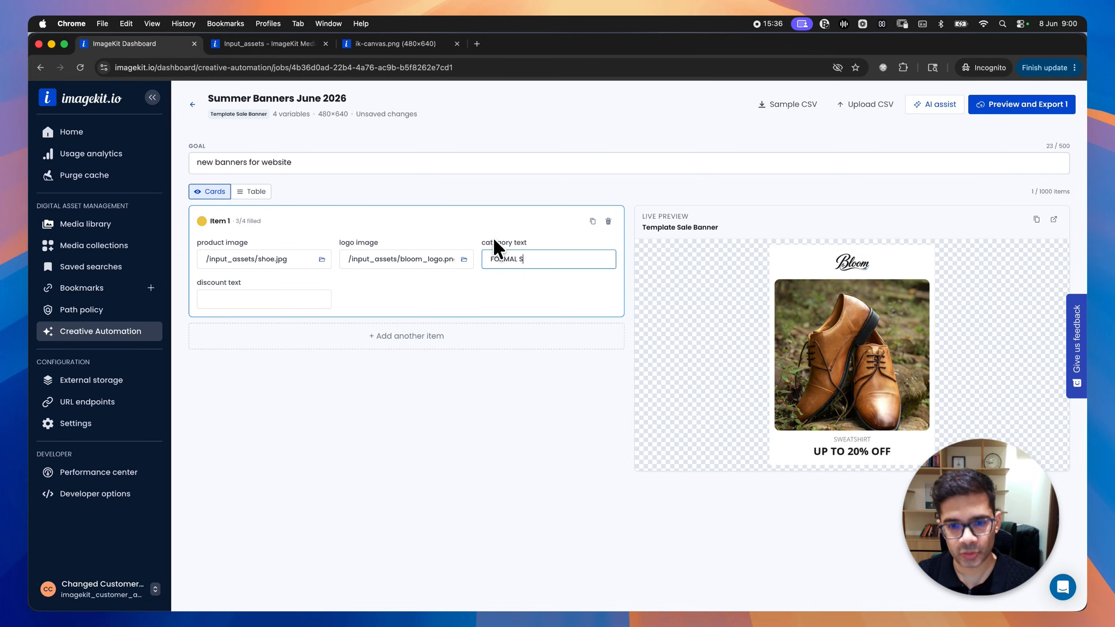
type("HOES")
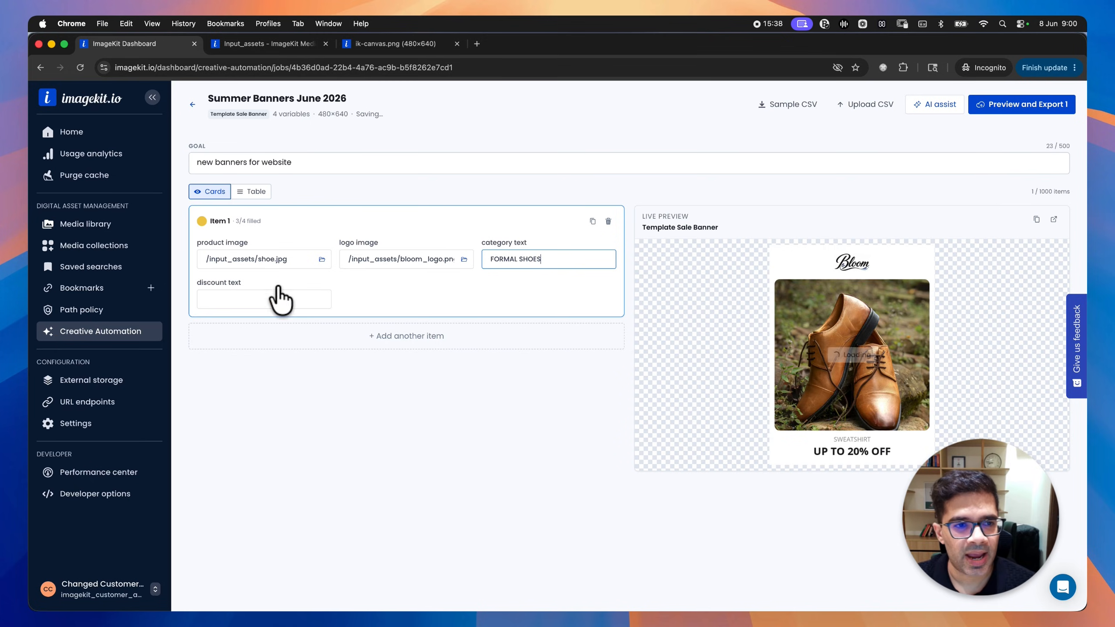
left_click(273, 310)
left_click(272, 303)
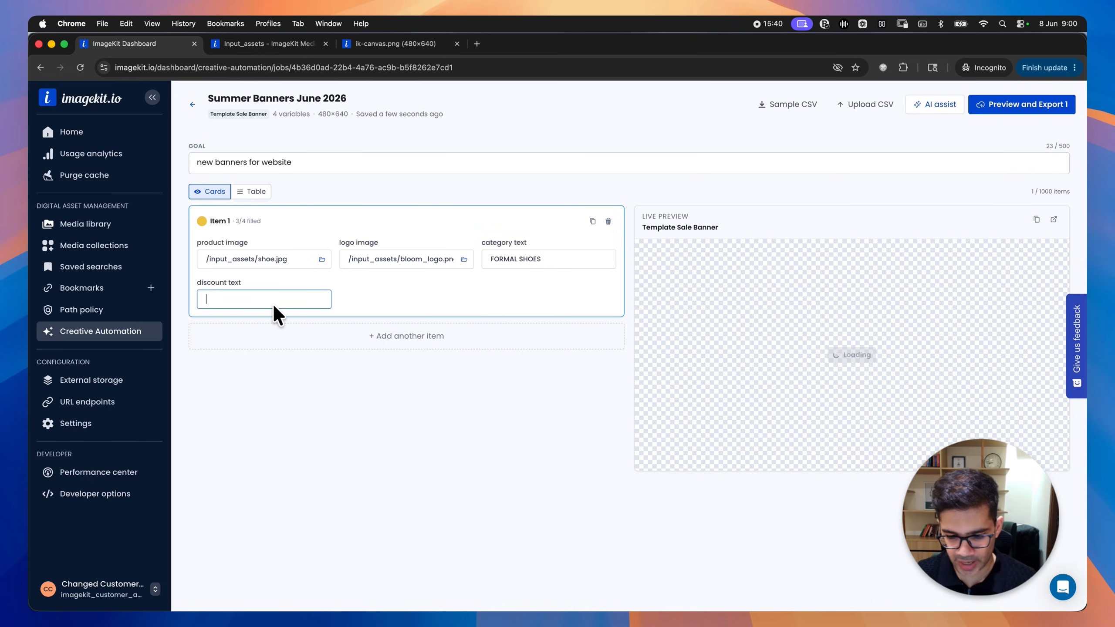
type("UP TO ")
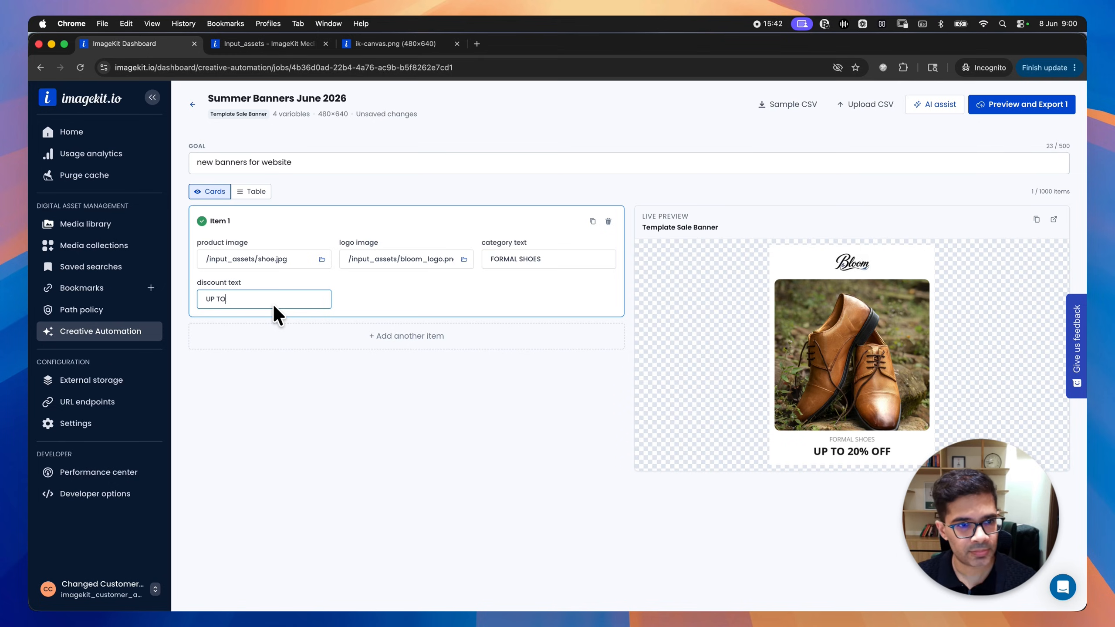
type("30%")
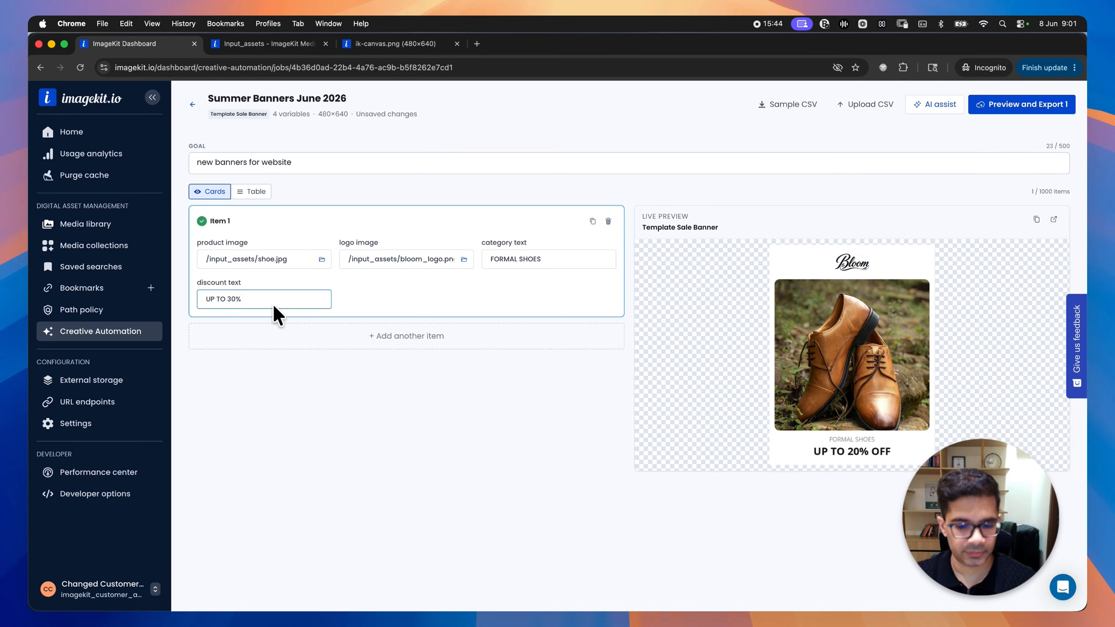
type(" OFF")
left_click(310, 378)
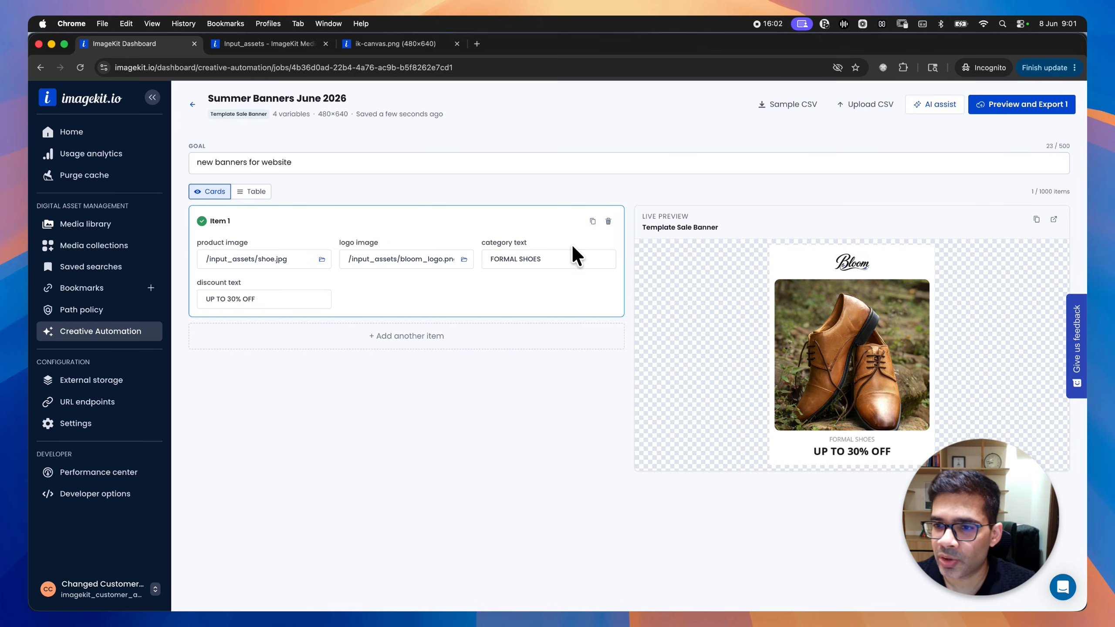
- Duplicate Item 1 and set the copy's discount text to "UP TO 20% OFF"
left_click(593, 221)
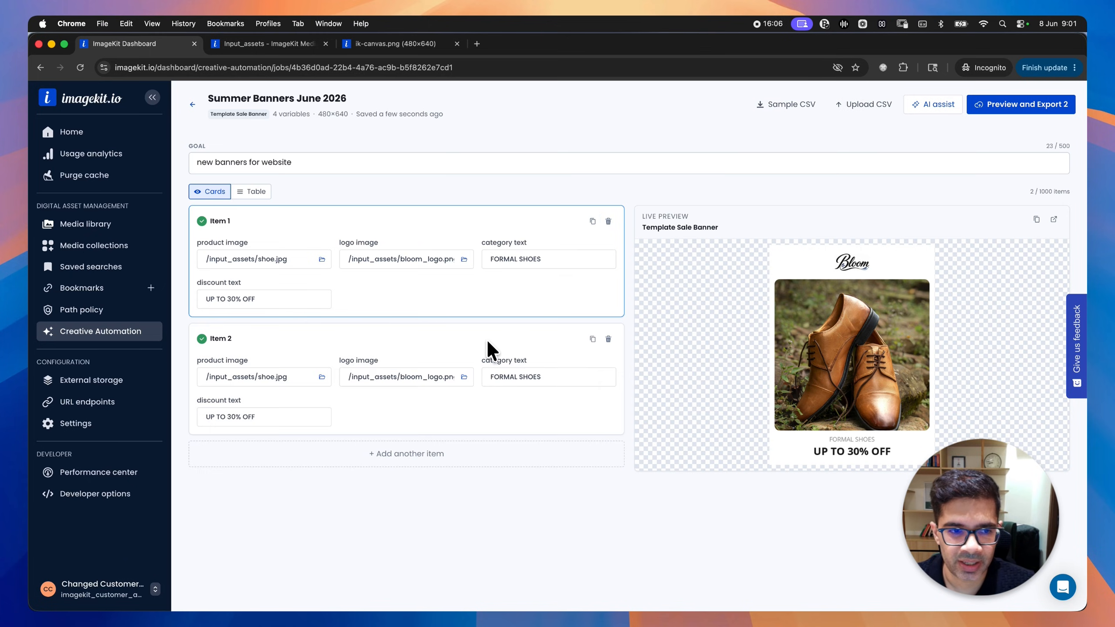
left_click_drag(228, 417, 232, 417)
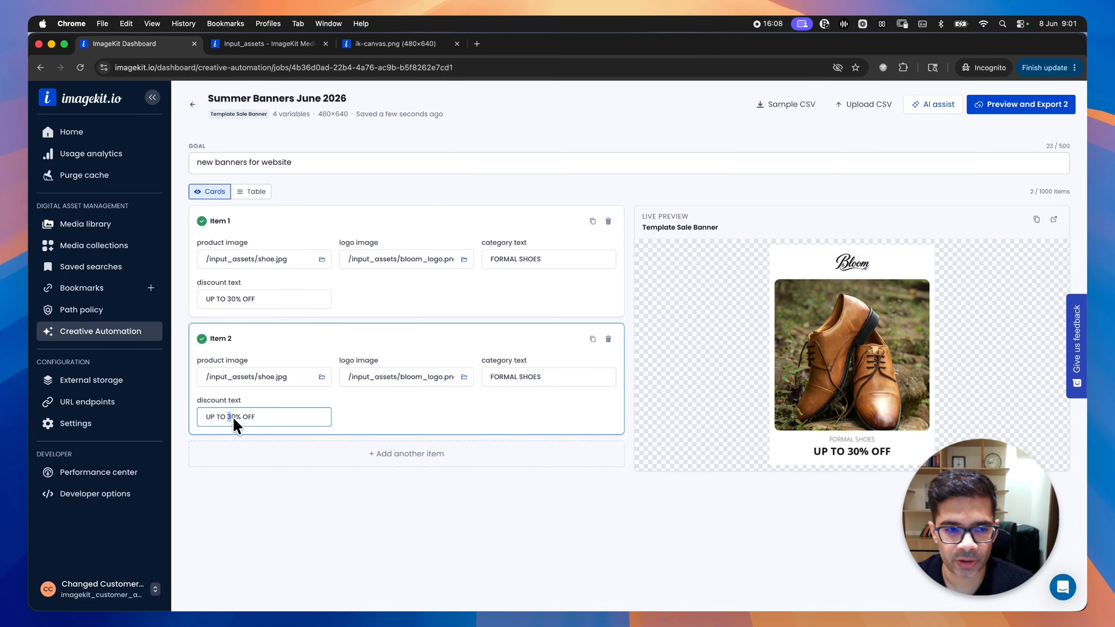
type("2")
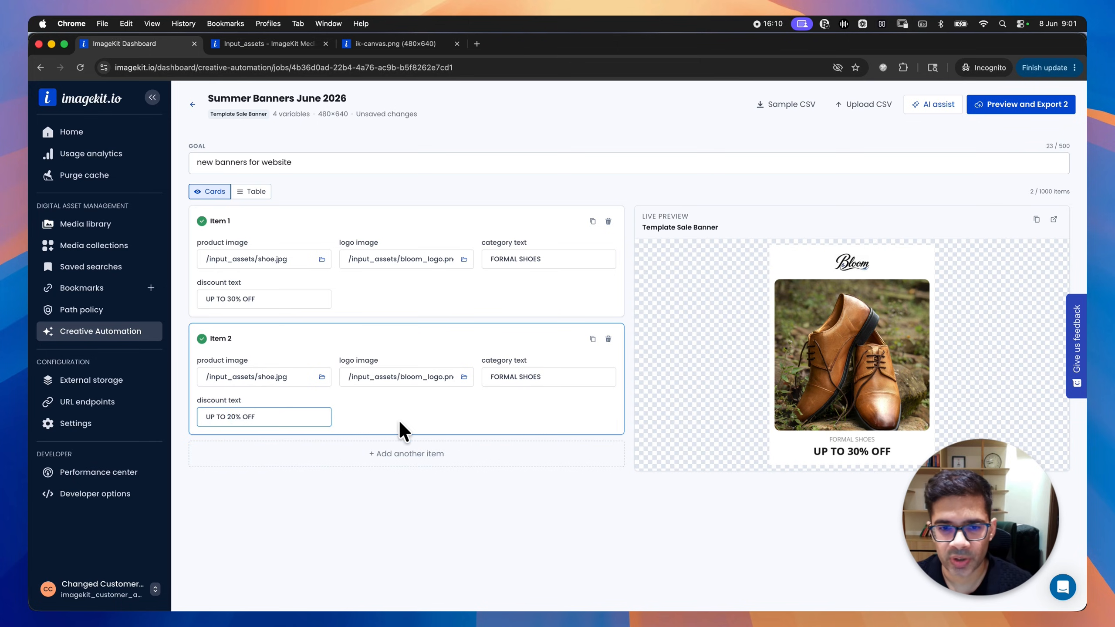
left_click(533, 408)
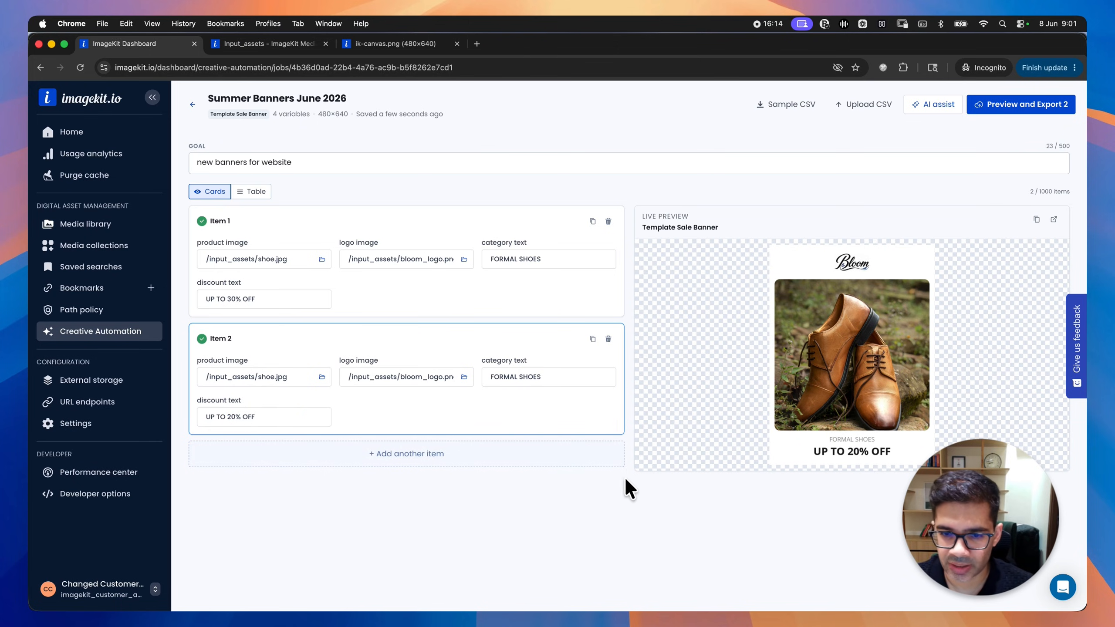
- Add a third item and choose shirt.jpg from the media library as its product image
left_click(437, 452)
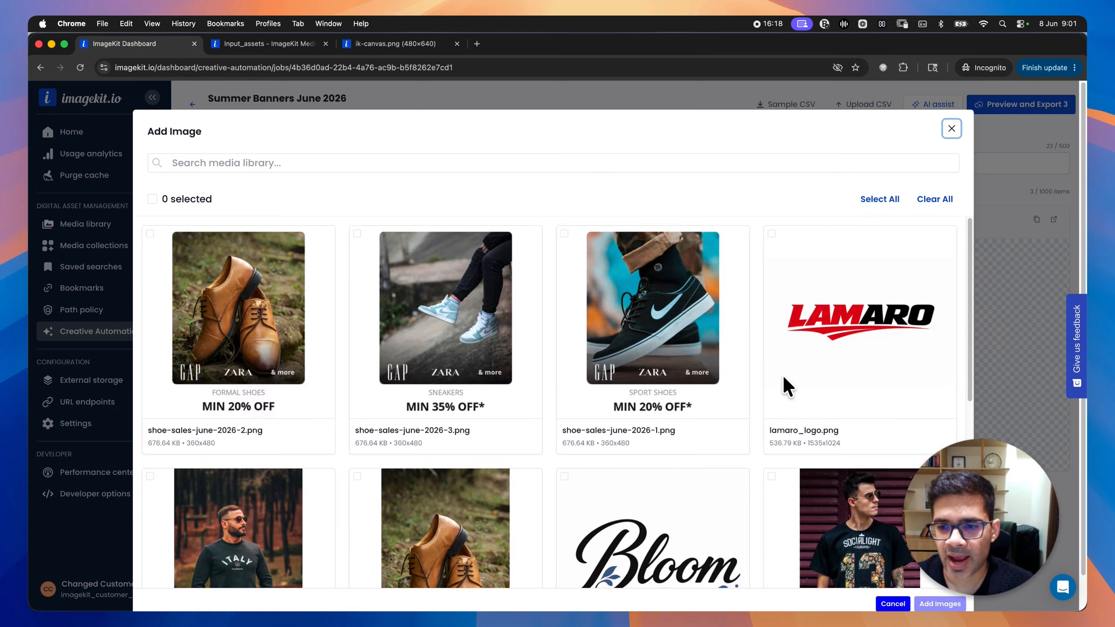
scroll(783, 374, "down", 10)
scroll(768, 358, "up", 5)
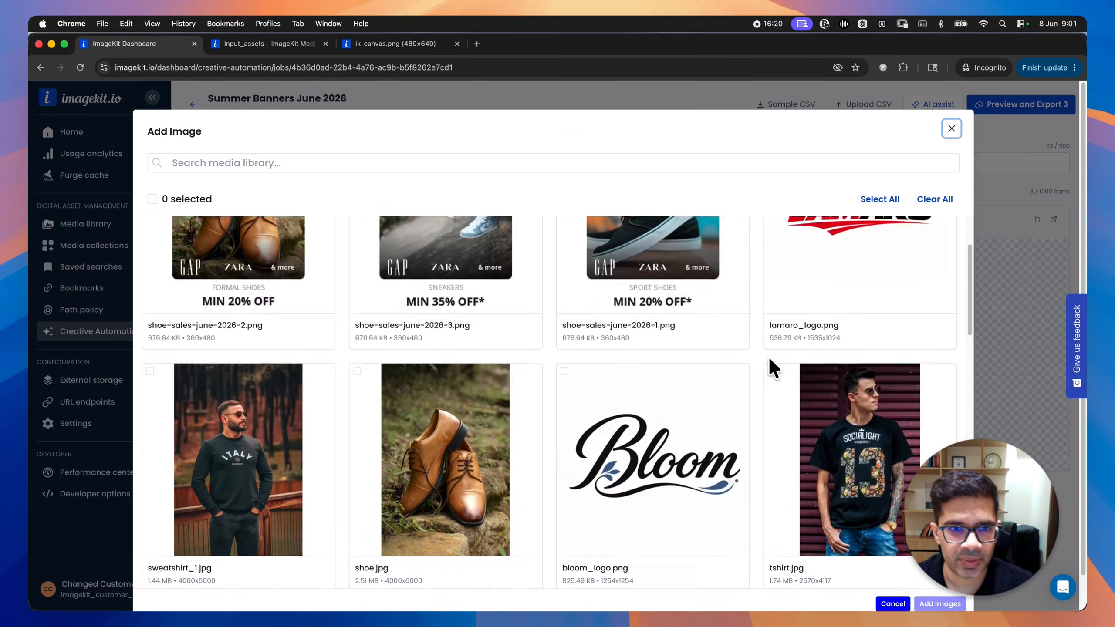
scroll(597, 378, "down", 4)
left_click(457, 397)
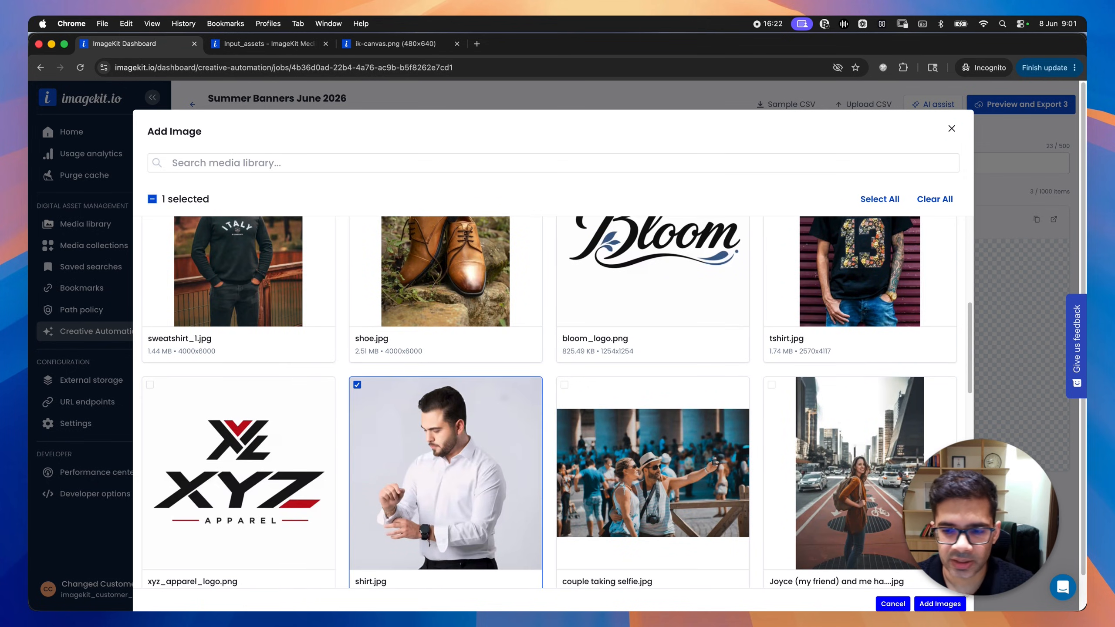
left_click(939, 602)
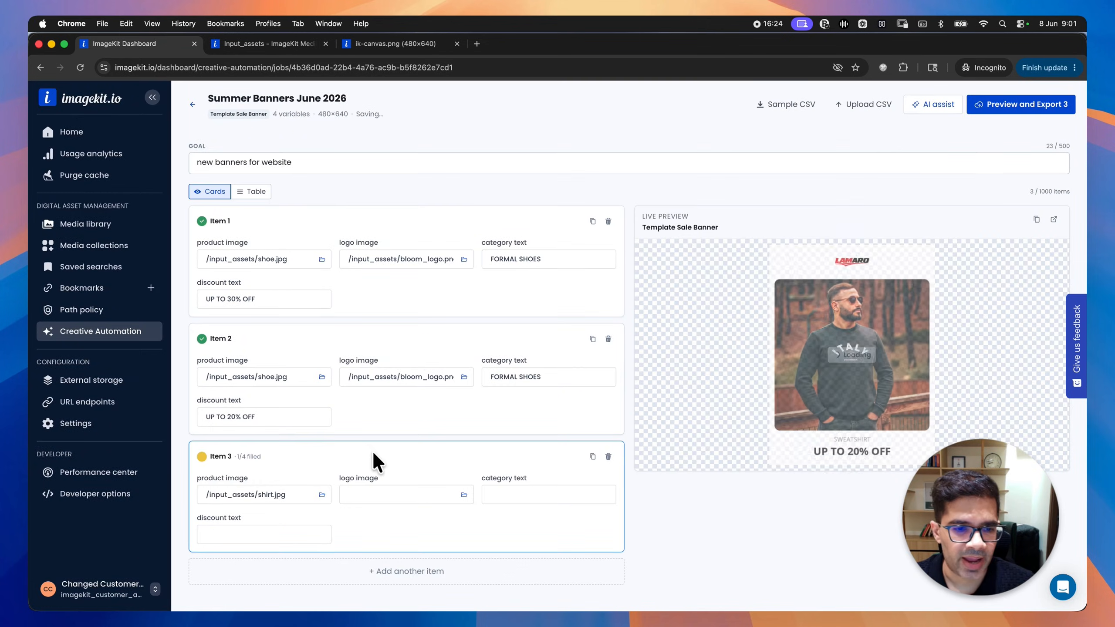
- Choose xyz_apparel_logo.png from the media library as Item 3's logo image
left_click(457, 494)
scroll(700, 354, "down", 5)
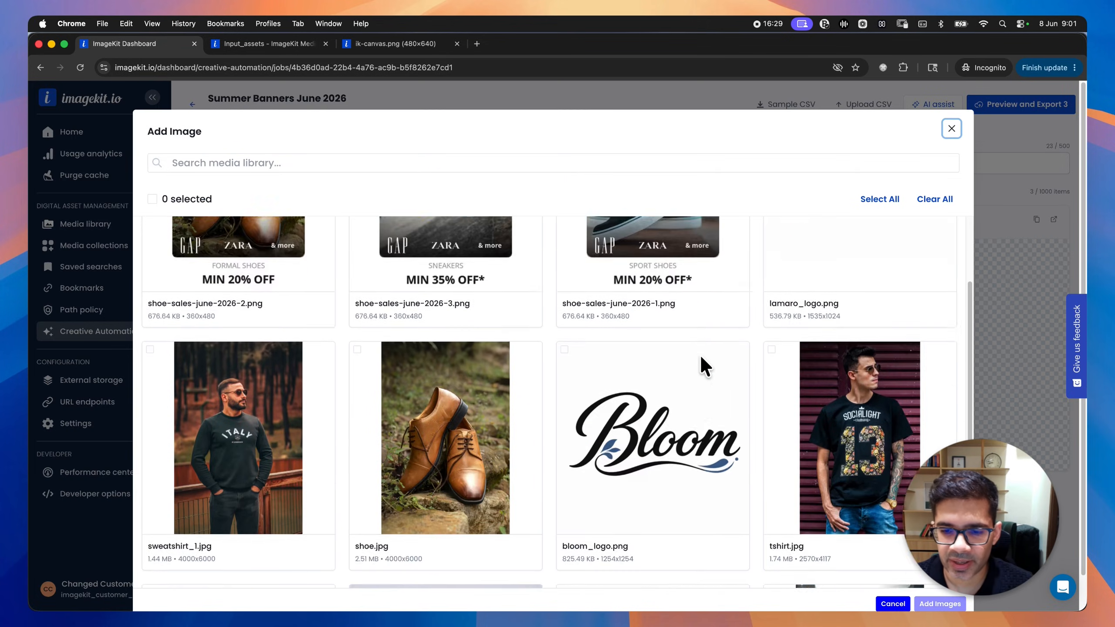
scroll(699, 354, "down", 5)
left_click(279, 388)
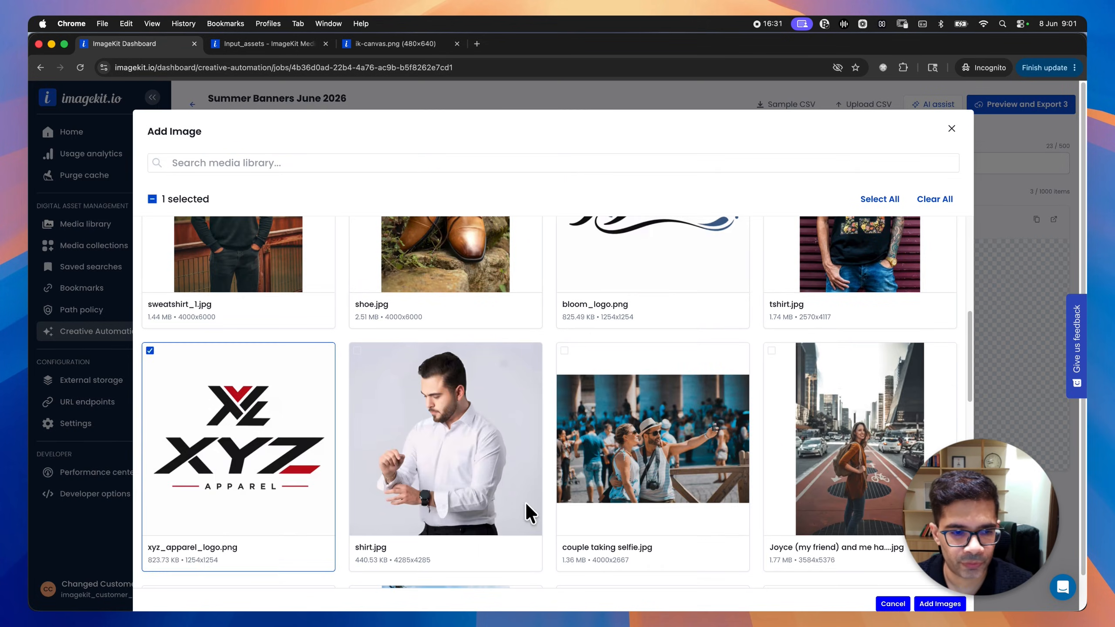
left_click(940, 603)
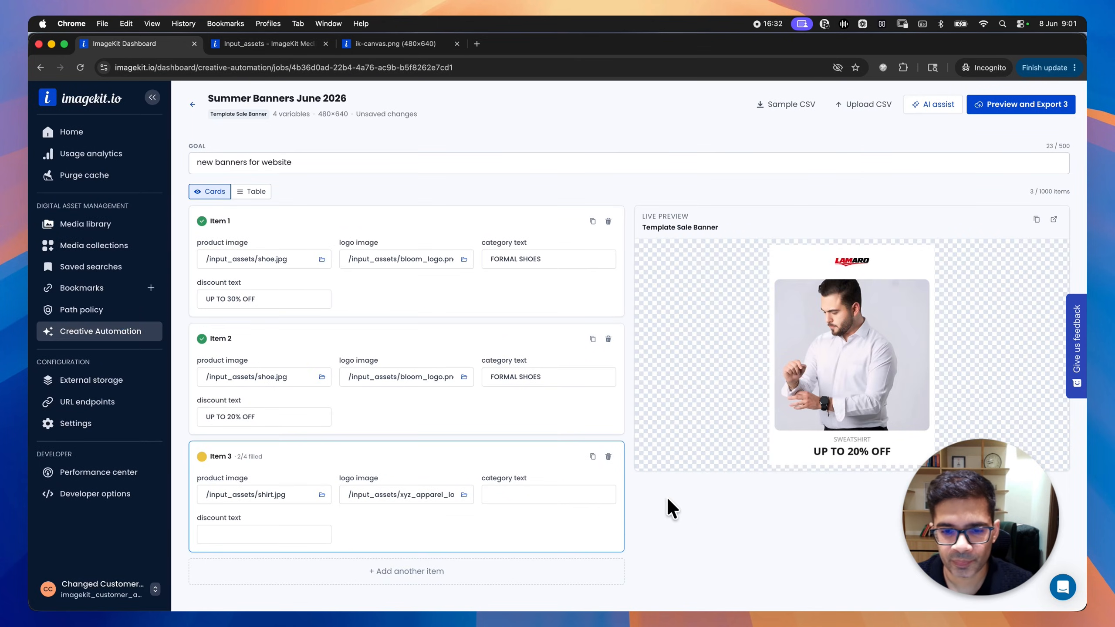
- Set Item 3's category text to "SHIRTS" and its discount text to "FLAT 25% OFF"
left_click(603, 490)
type("SHIRTS")
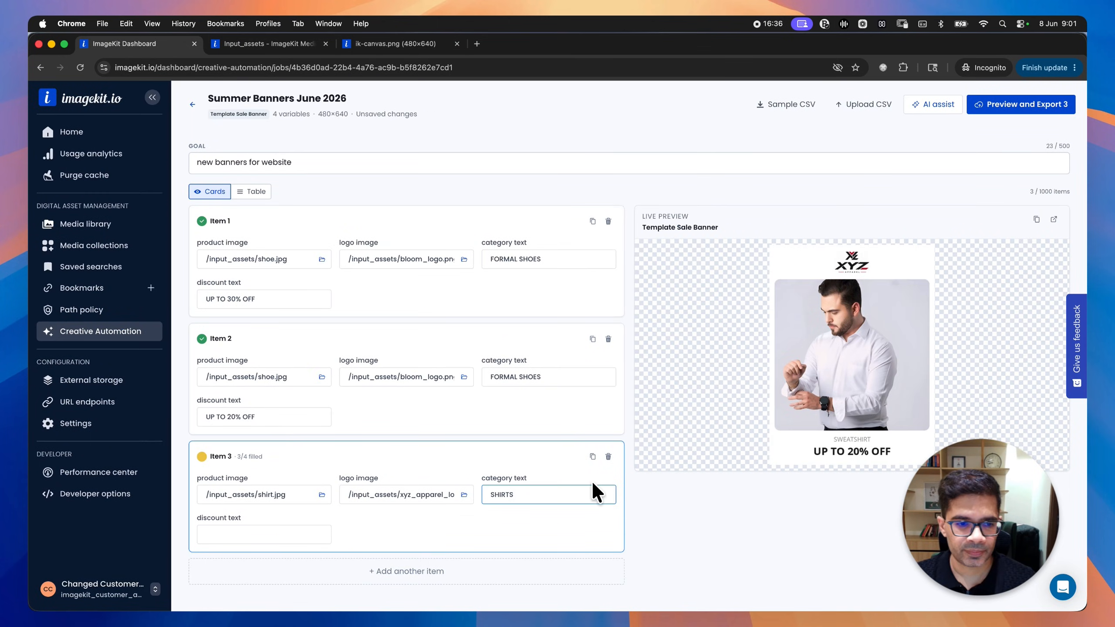
left_click(255, 532)
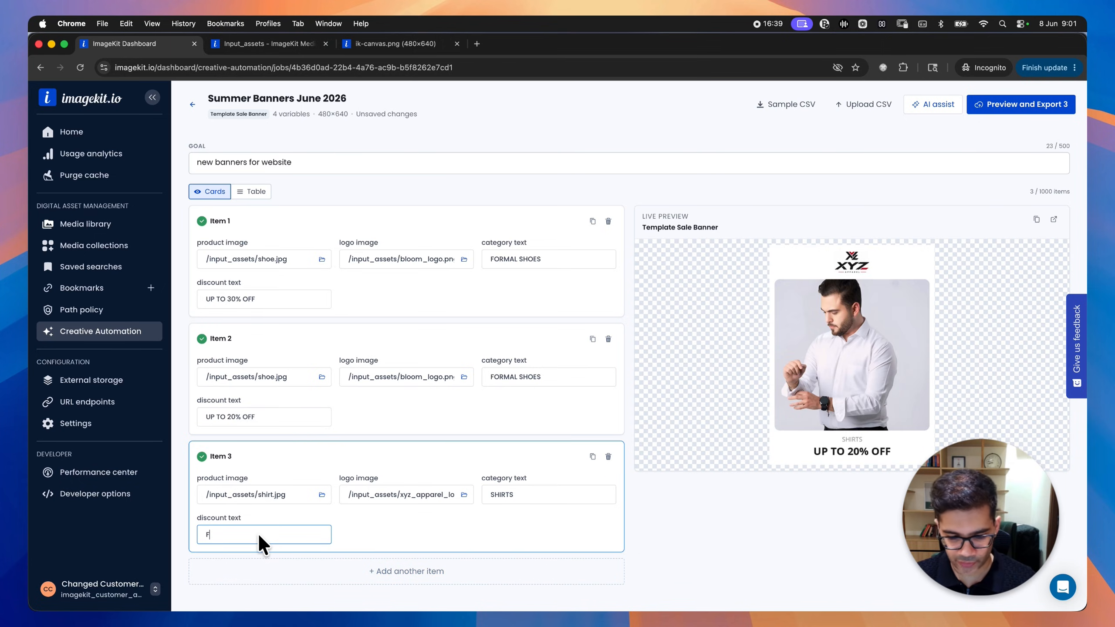
type("FLAT 25")
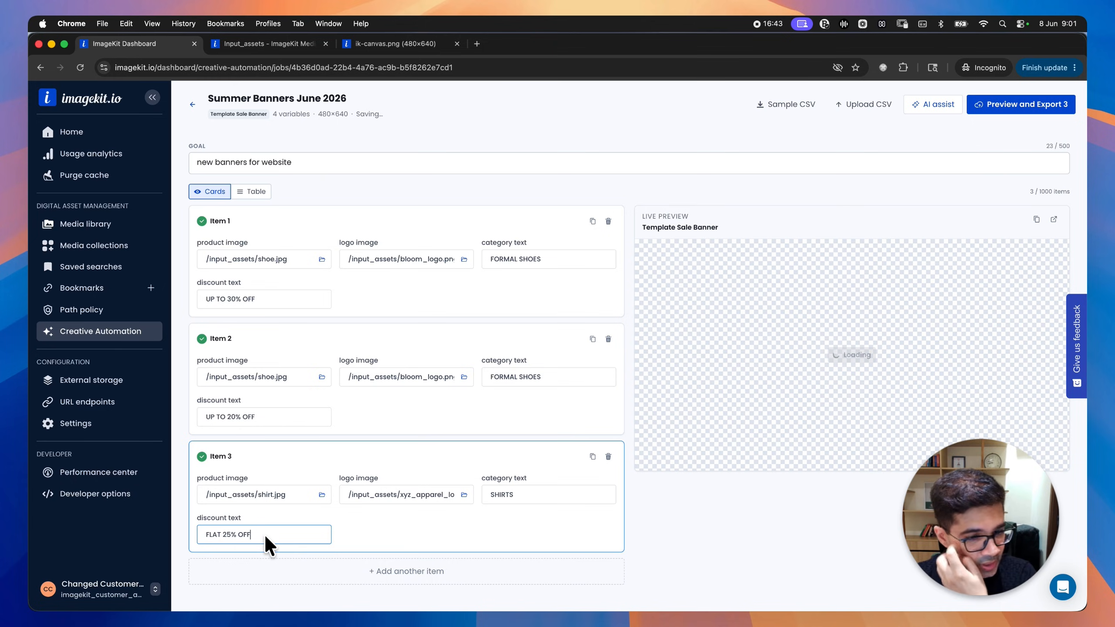
- Compare the live banner previews of Items 1, 2 and 3 by selecting each item in turn
left_click(461, 406)
left_click(469, 293)
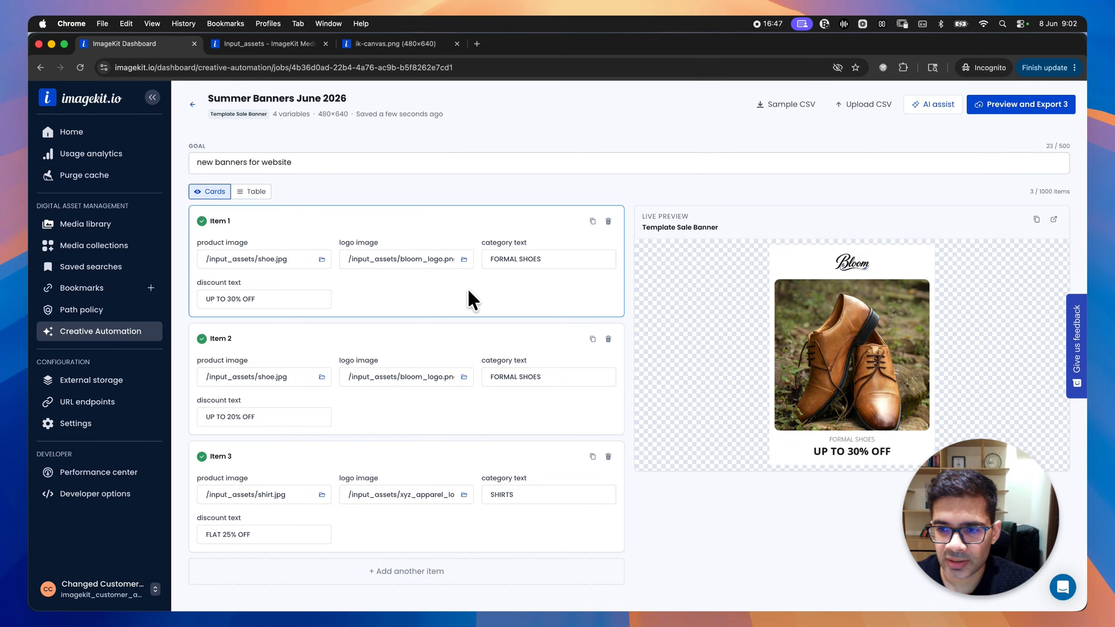
left_click(479, 400)
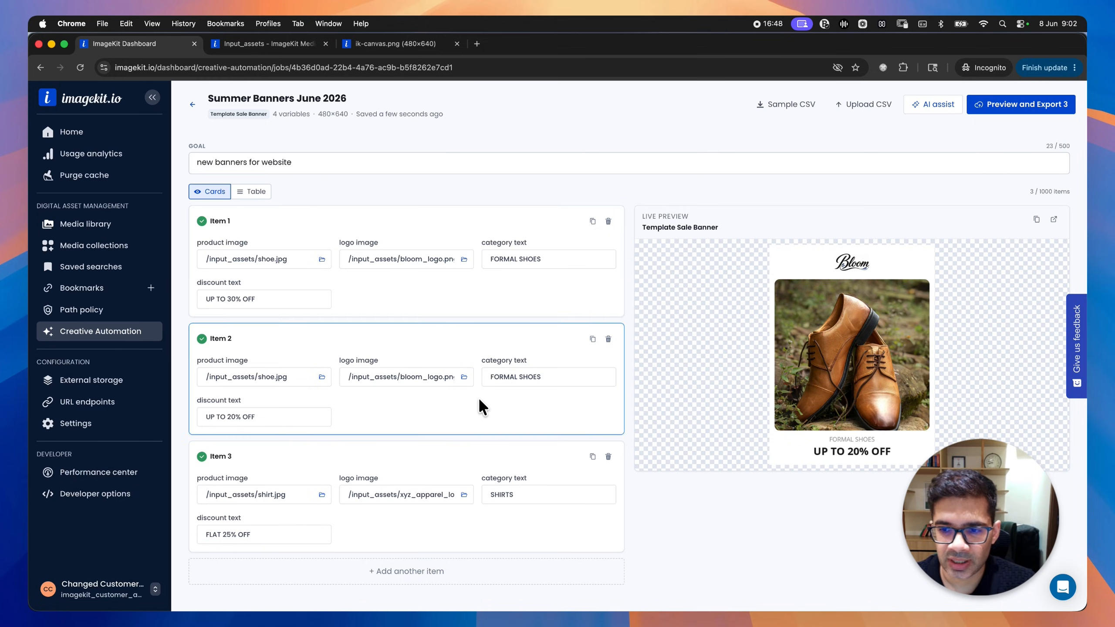
left_click(466, 453)
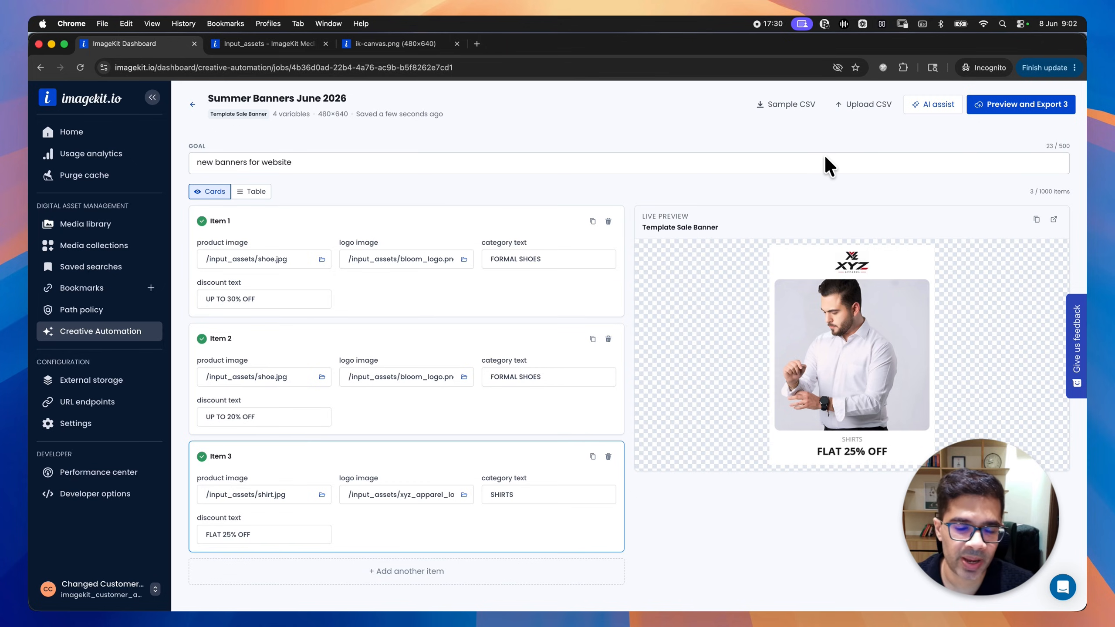
- Have AI assist "create 3 more rows with the same input but the text in Spanish" and apply all three suggested rows
left_click(917, 109)
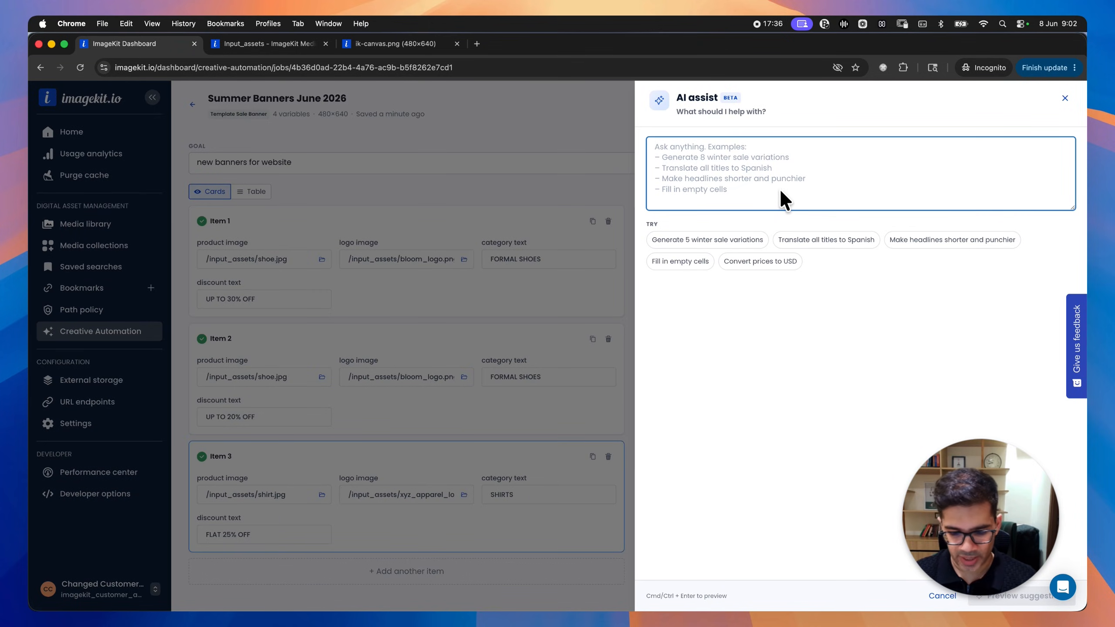
type("create 3 more row")
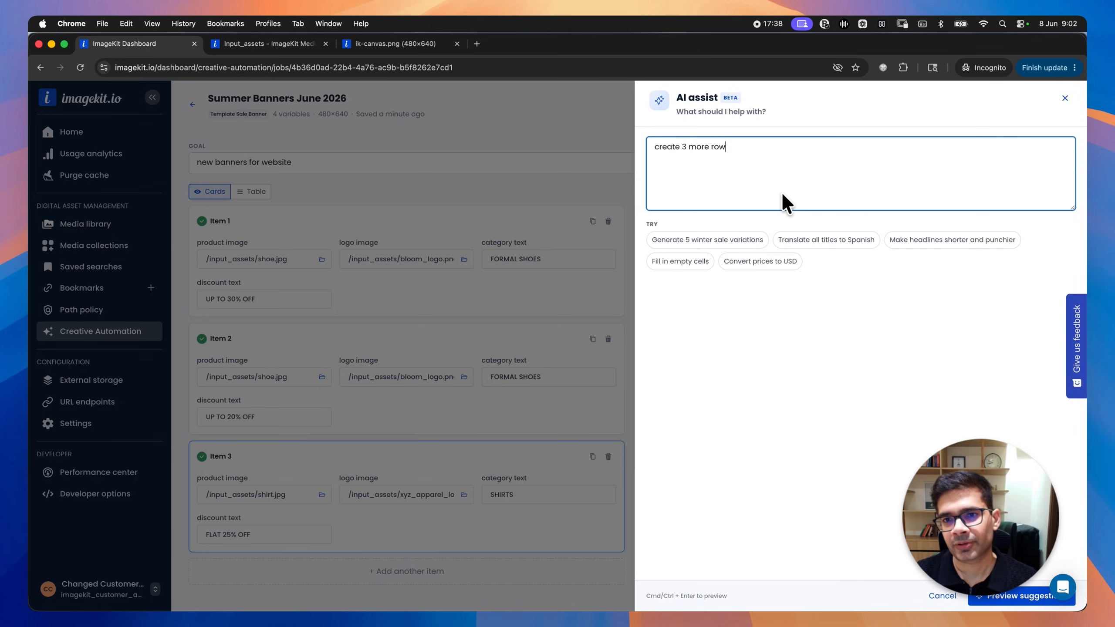
type("s with the same i")
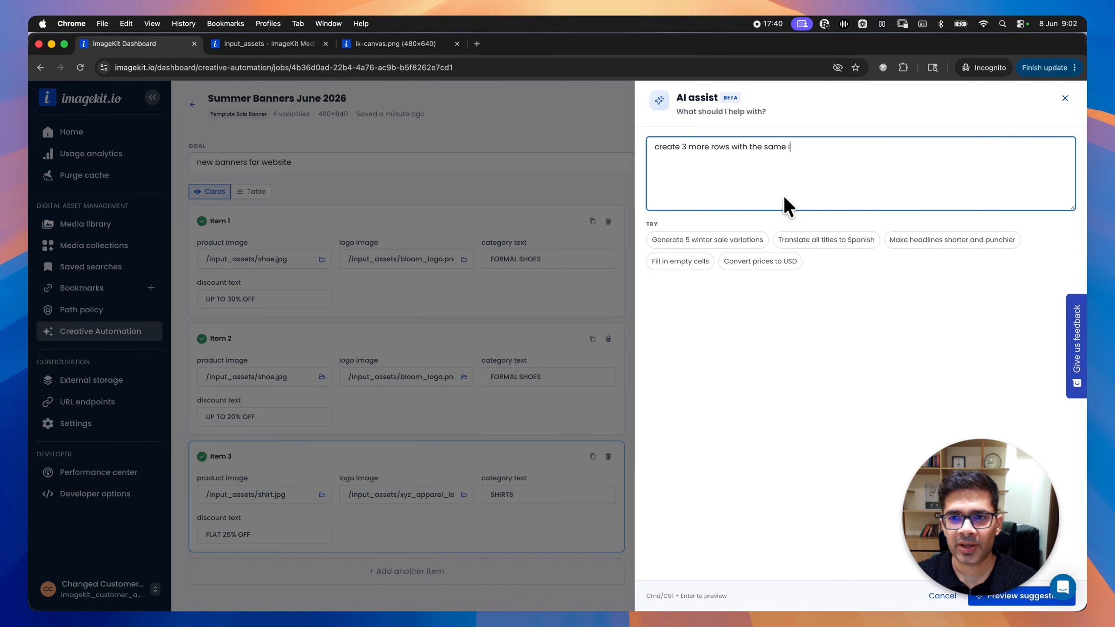
type("nput but the tex")
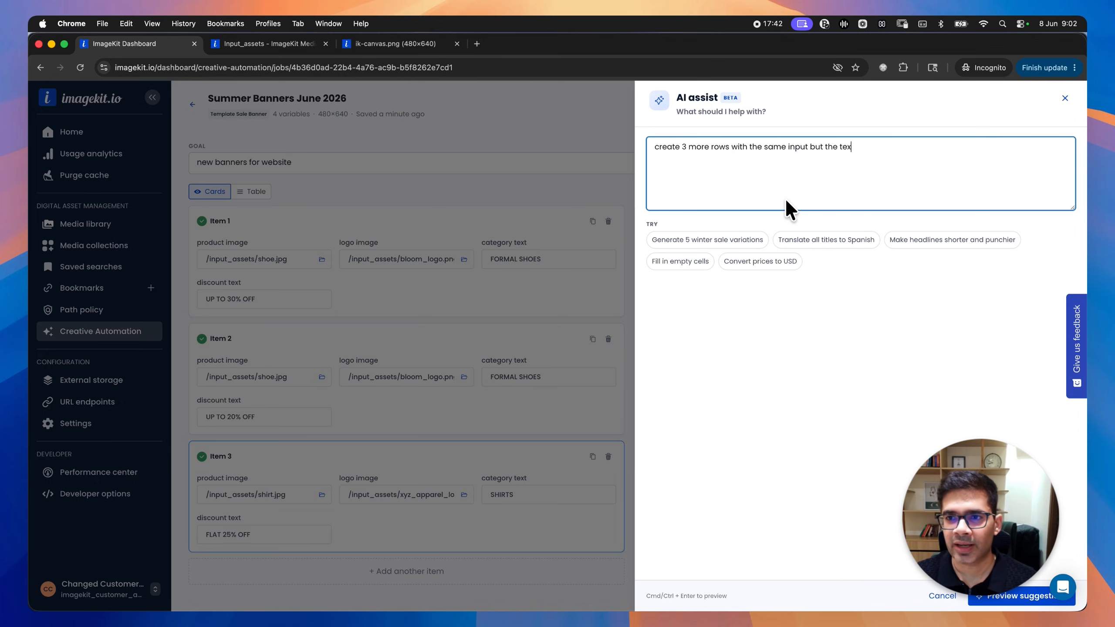
type("t in Spanish")
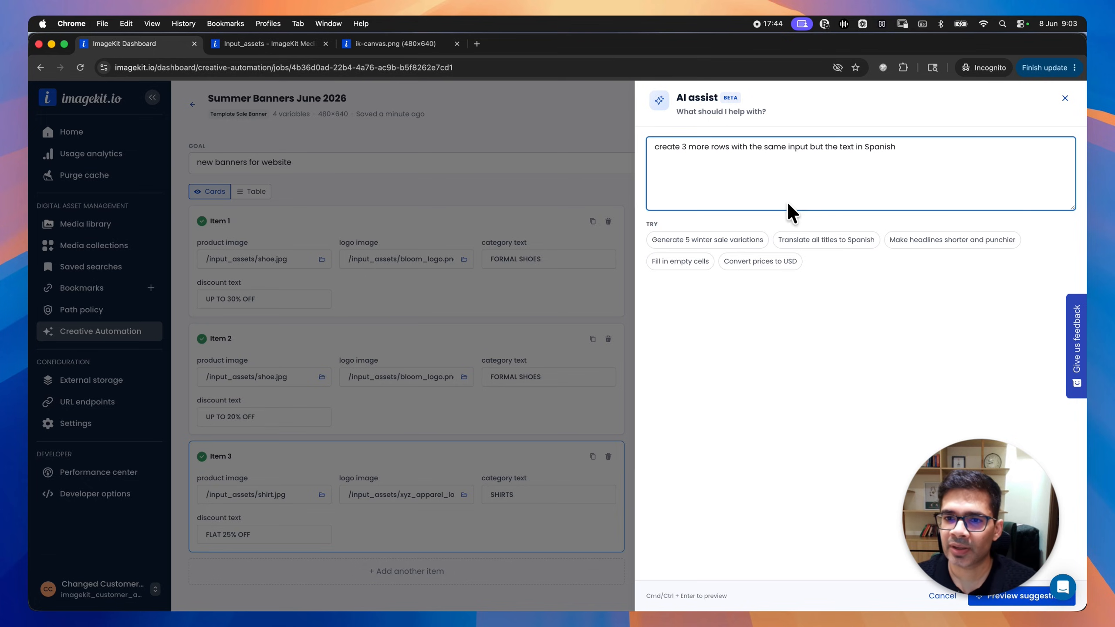
key("super+Return")
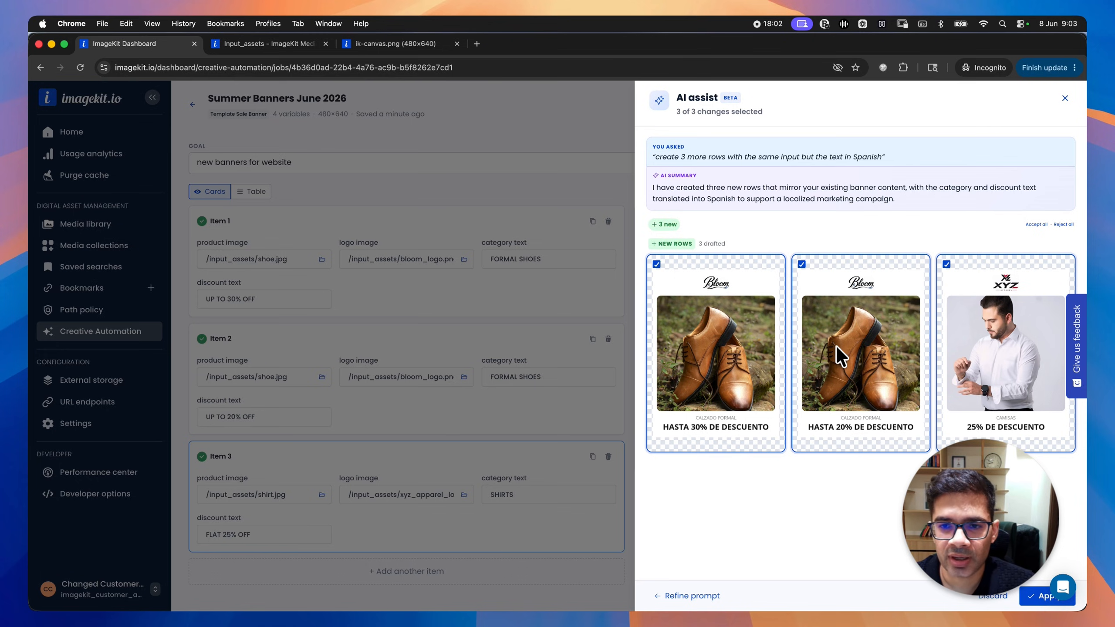
left_click(1042, 595)
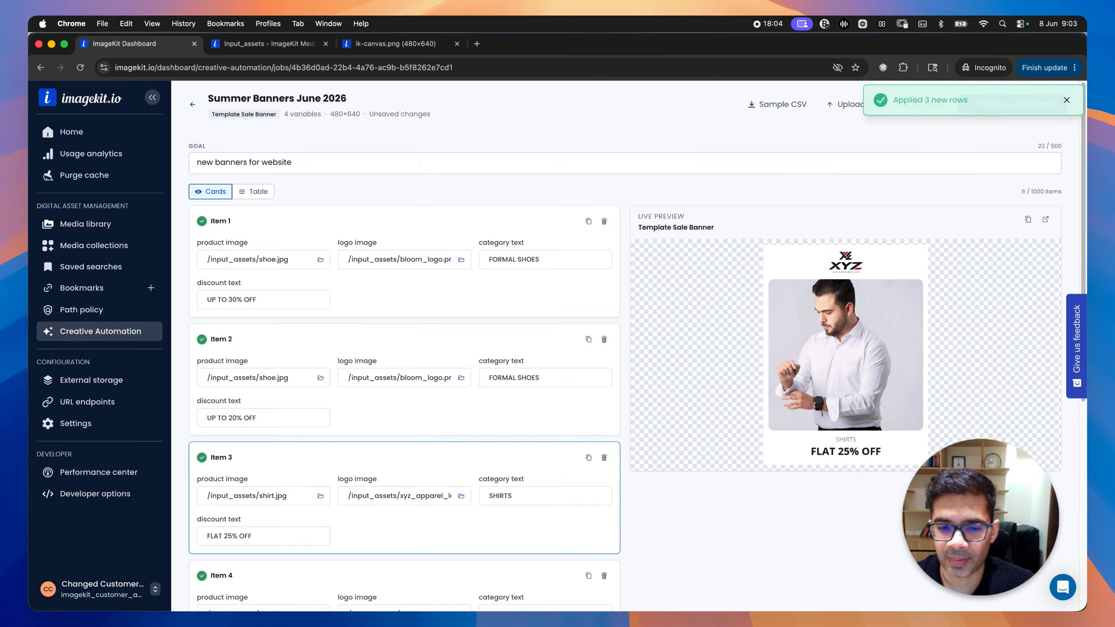
- Show the live preview of Item 4, the Spanish "CALZADO FORMAL" banner
scroll(352, 318, "down", 8)
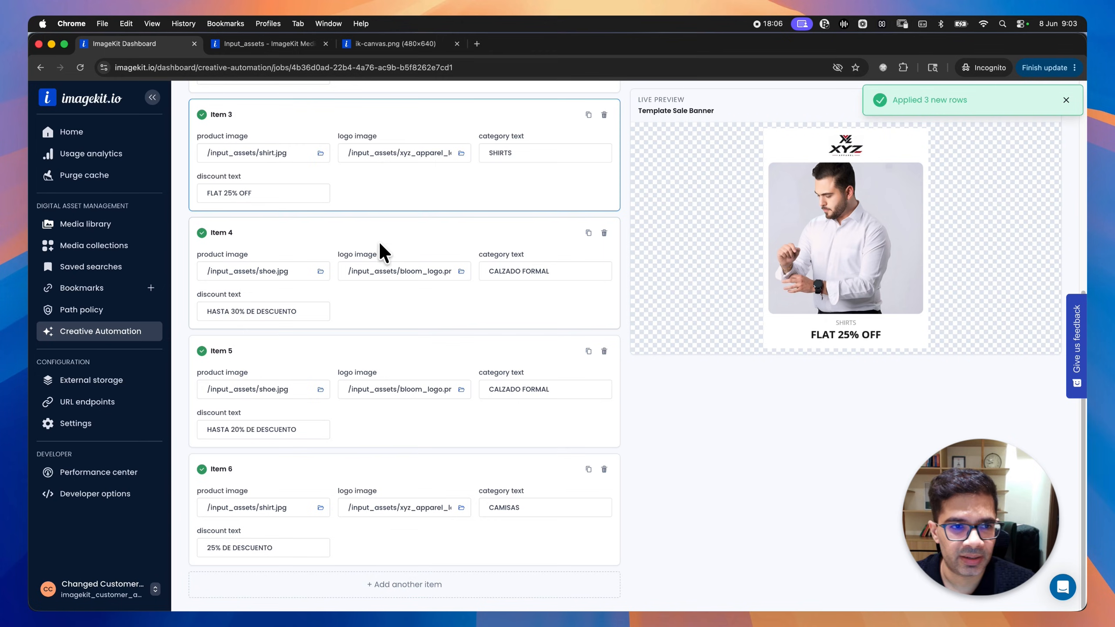
left_click(342, 304)
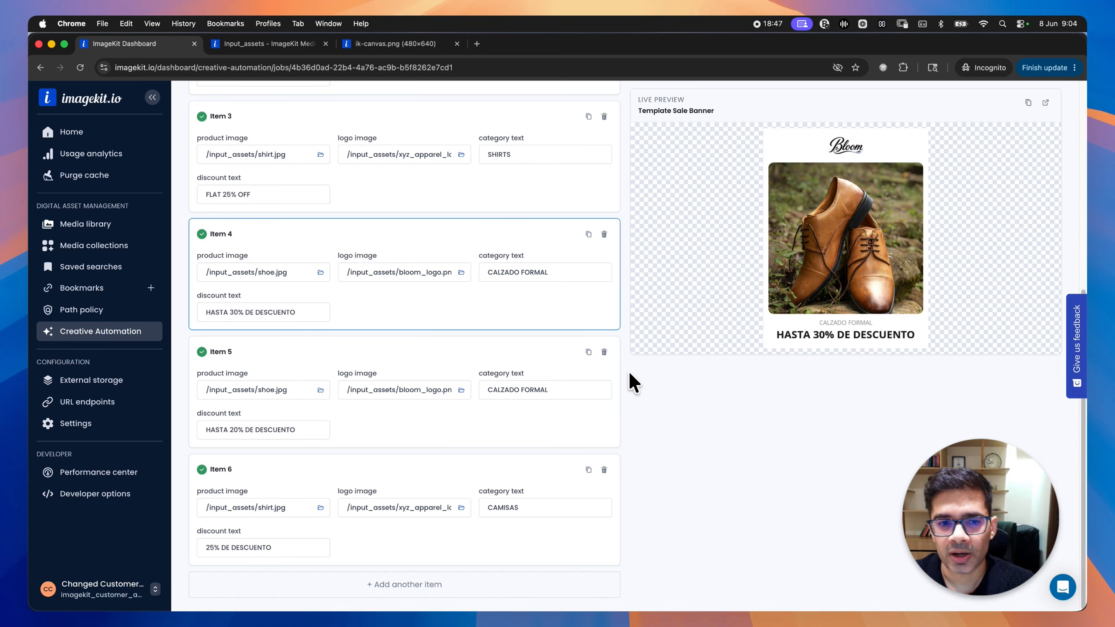
- Generate the export preview of all six banners and look through the resulting creatives
scroll(658, 377, "up", 1)
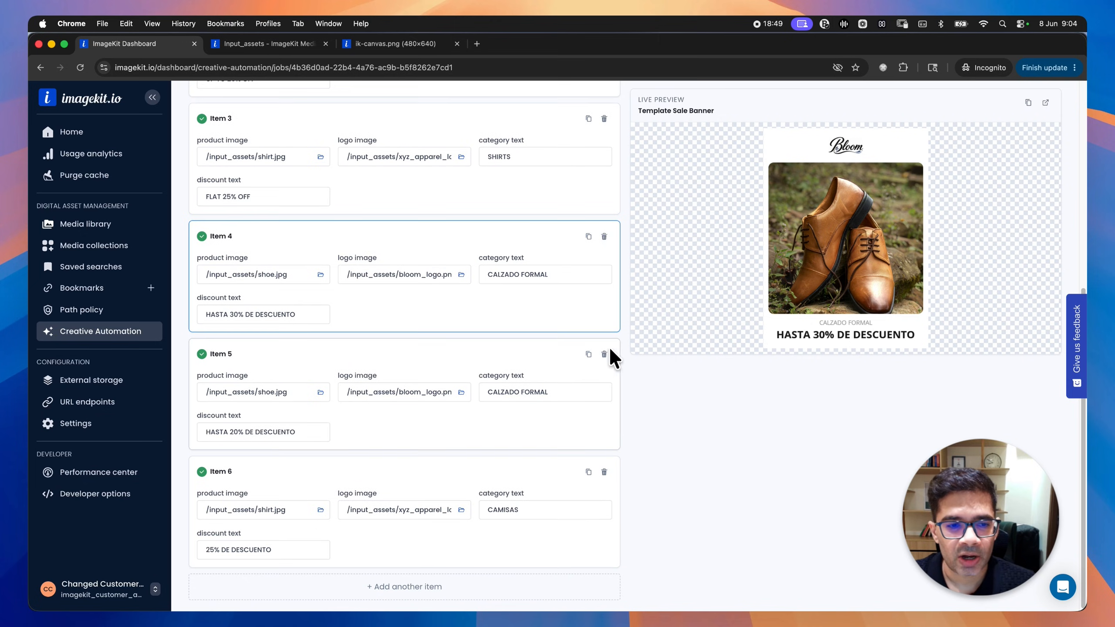
scroll(614, 204, "up", 8)
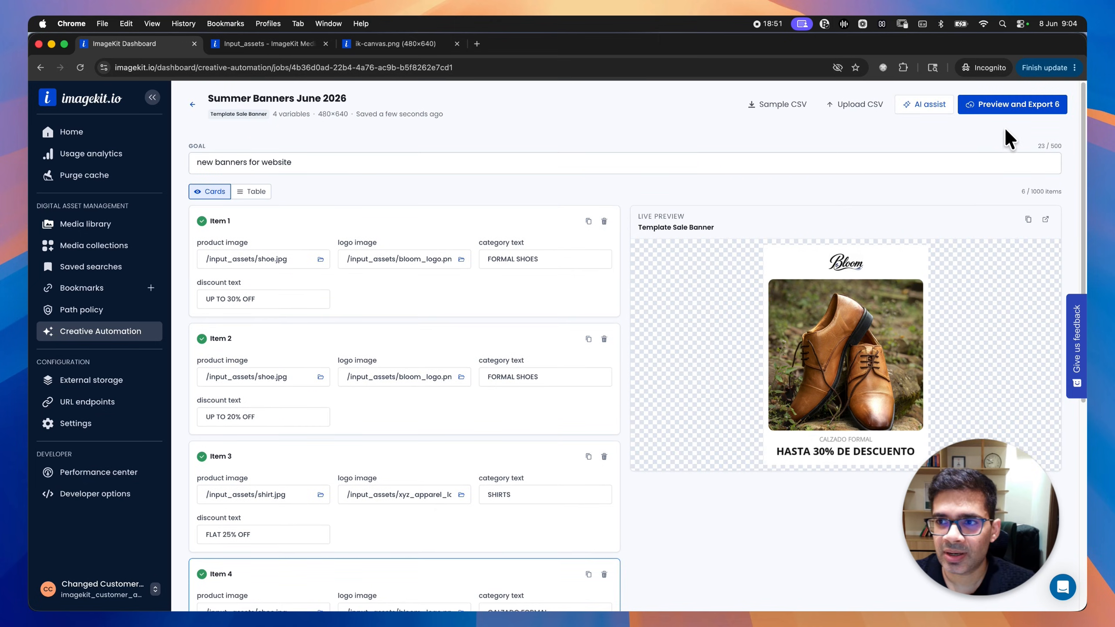
left_click(1006, 105)
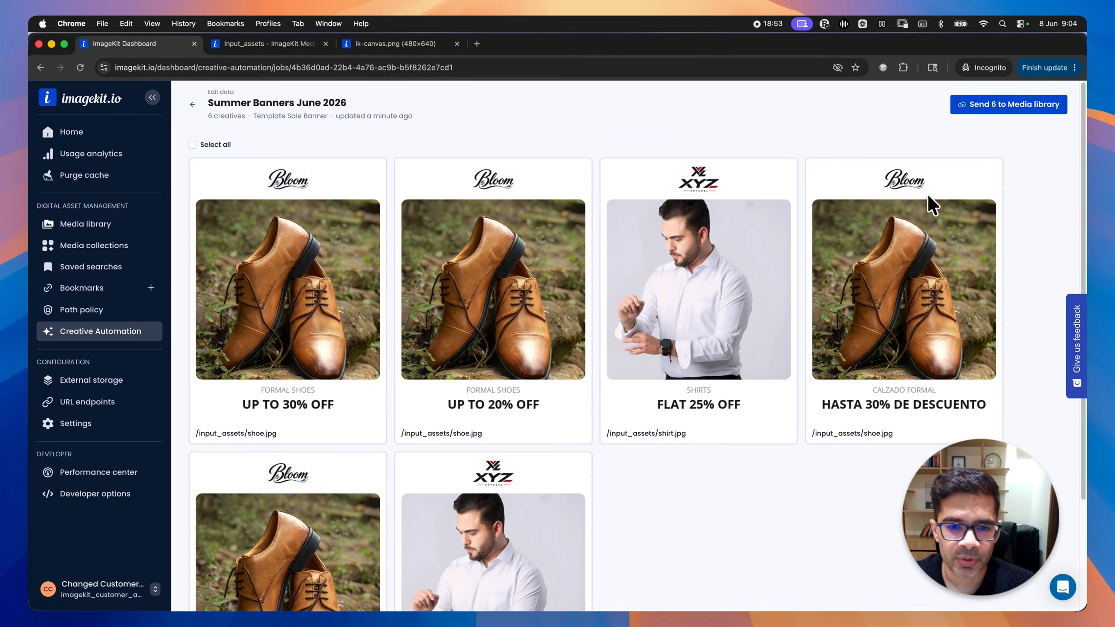
scroll(291, 237, "down", 1)
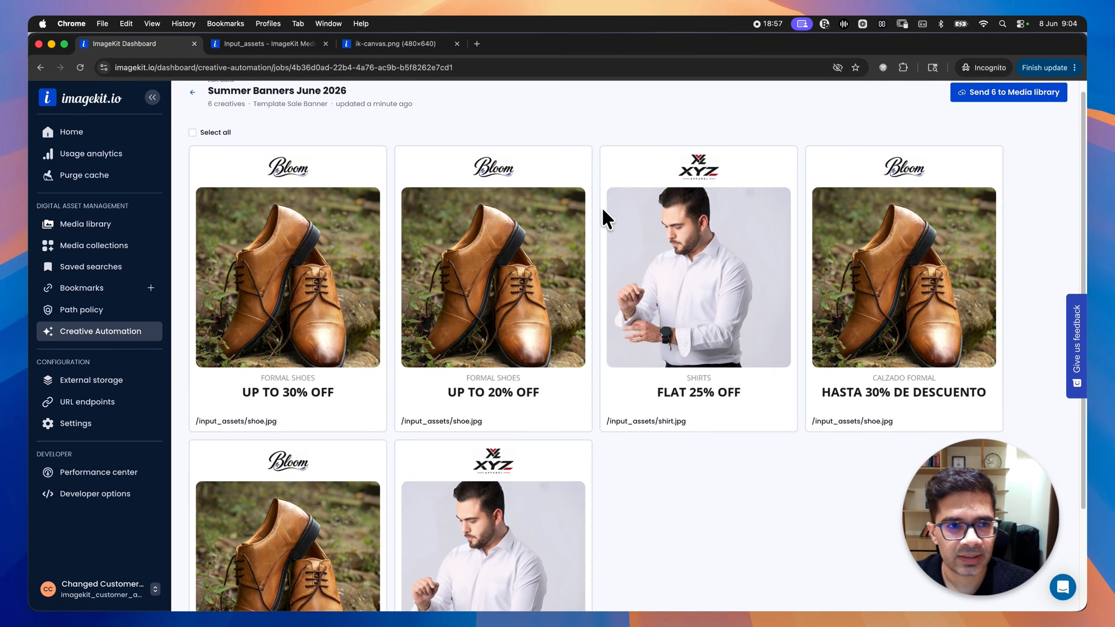
scroll(661, 284, "down", 2)
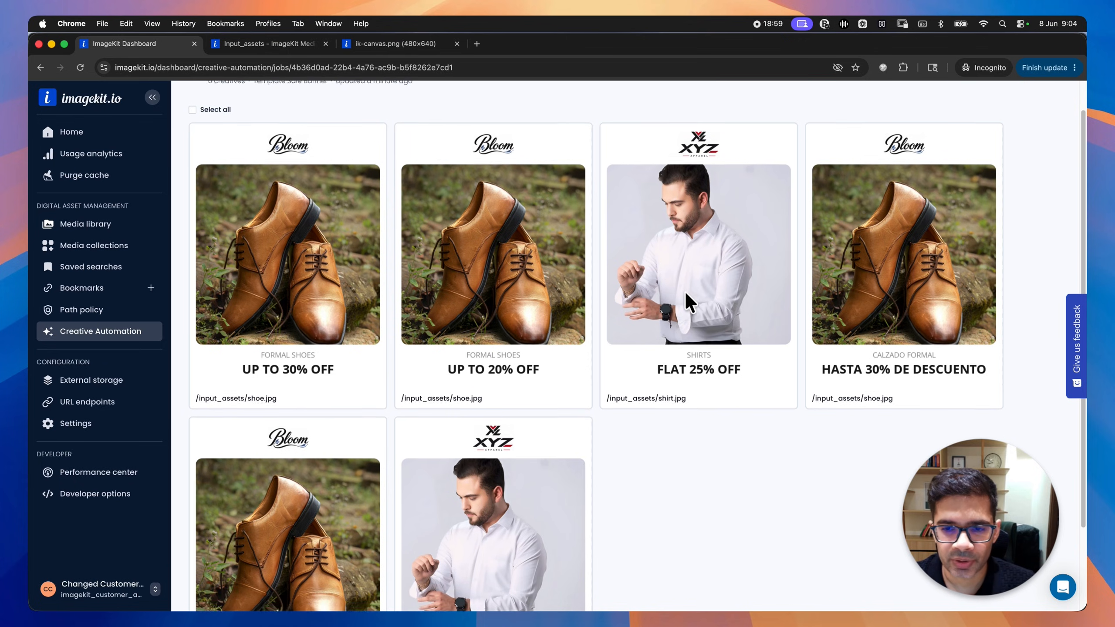
scroll(692, 316, "down", 1)
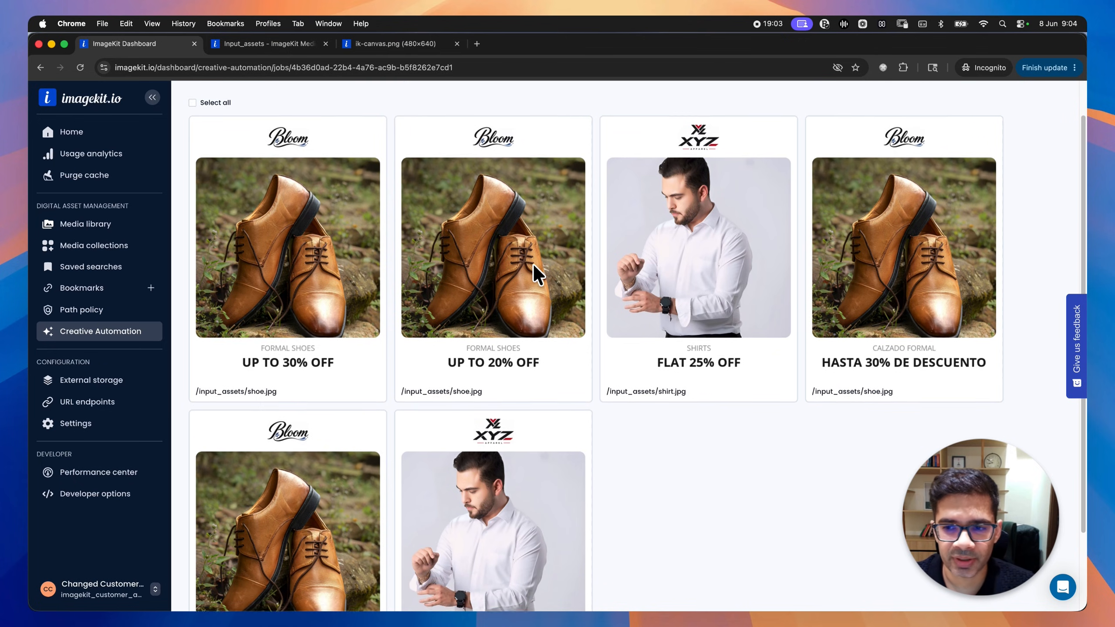
scroll(533, 263, "down", 5)
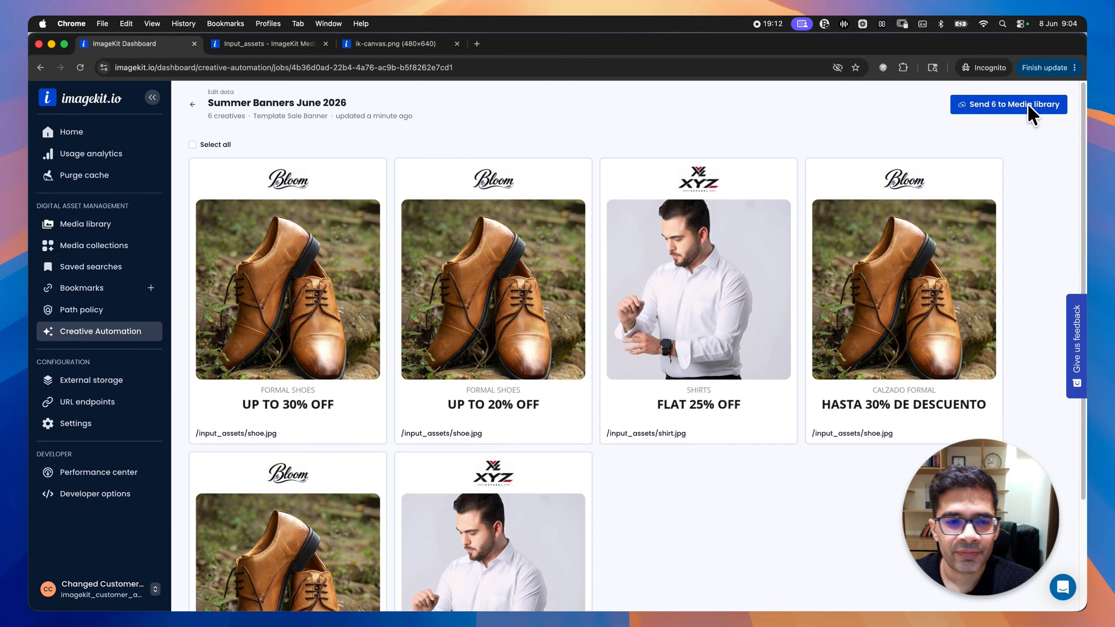
- Send all six banners to the media library with banner_output as the destination folder
left_click(1028, 104)
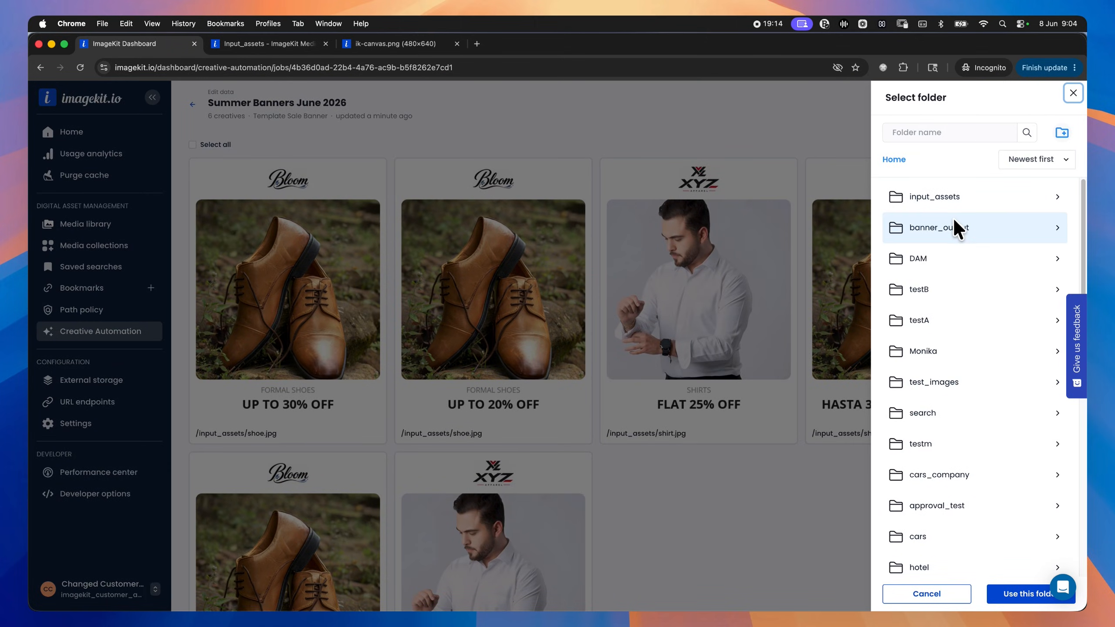
left_click(949, 231)
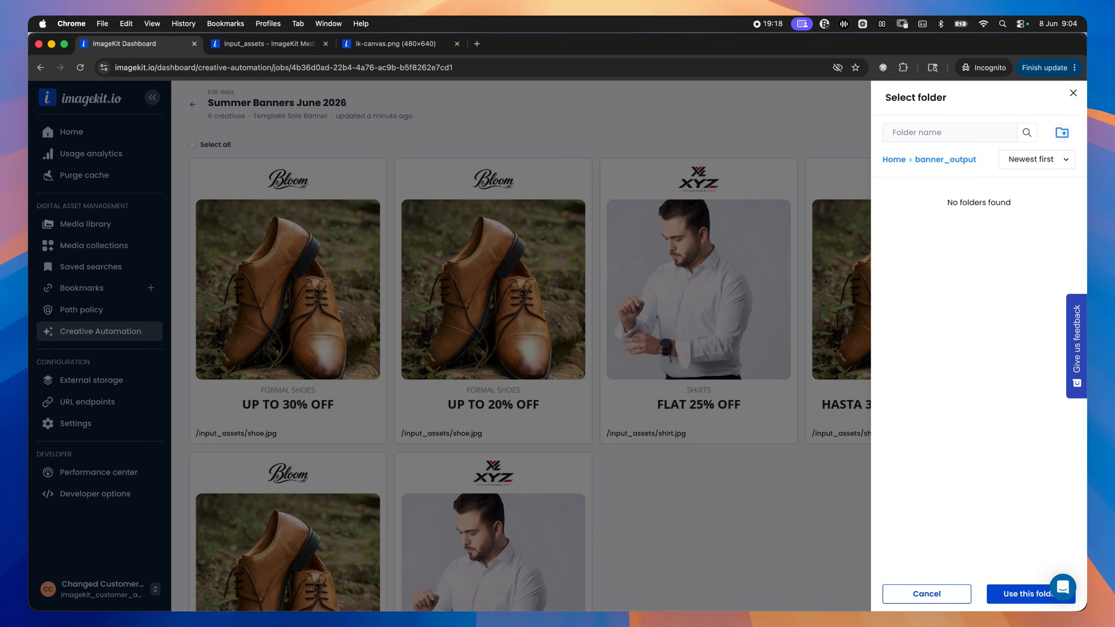
left_click(1018, 594)
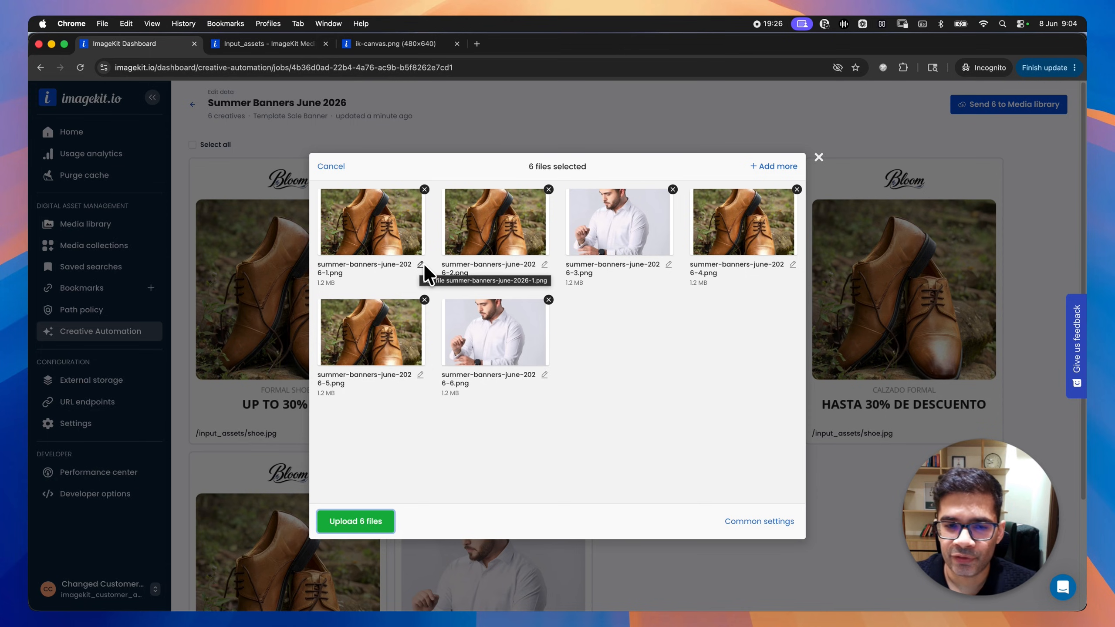
- Add the new tag "sale banners 2026 june" in the common settings for the six upload files
left_click(745, 524)
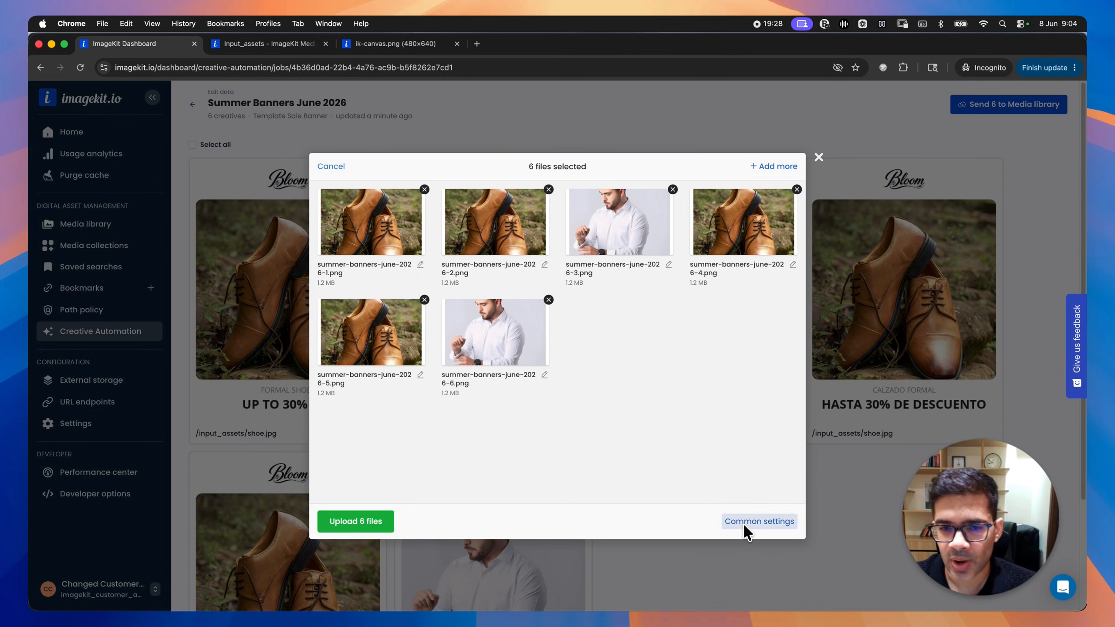
left_click(451, 412)
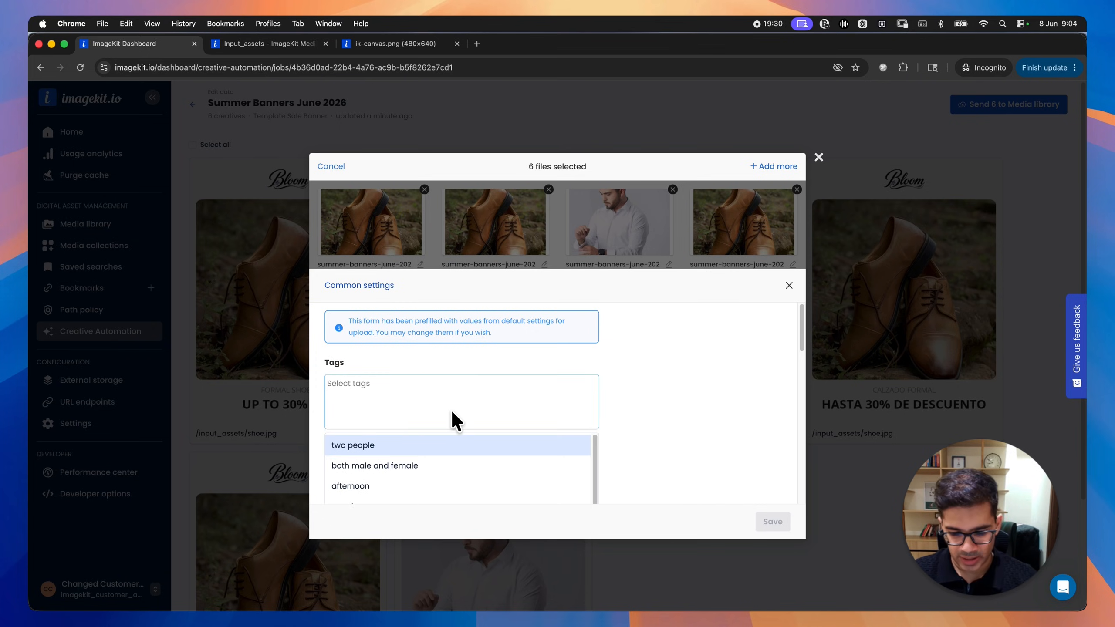
type("sale banners 2020")
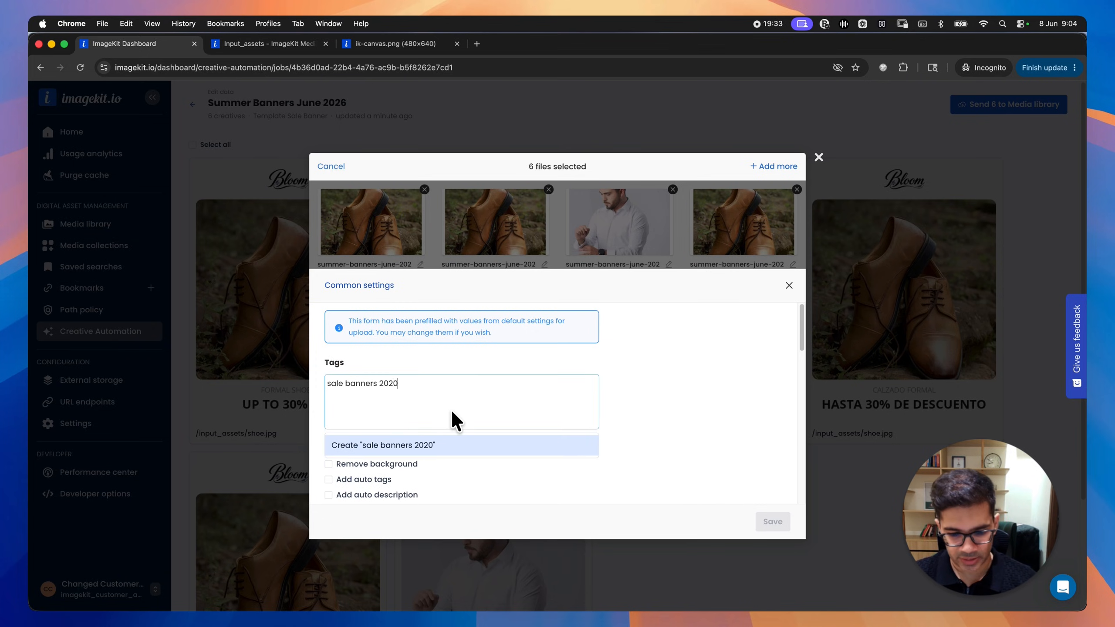
key("BackSpace")
type("6 june")
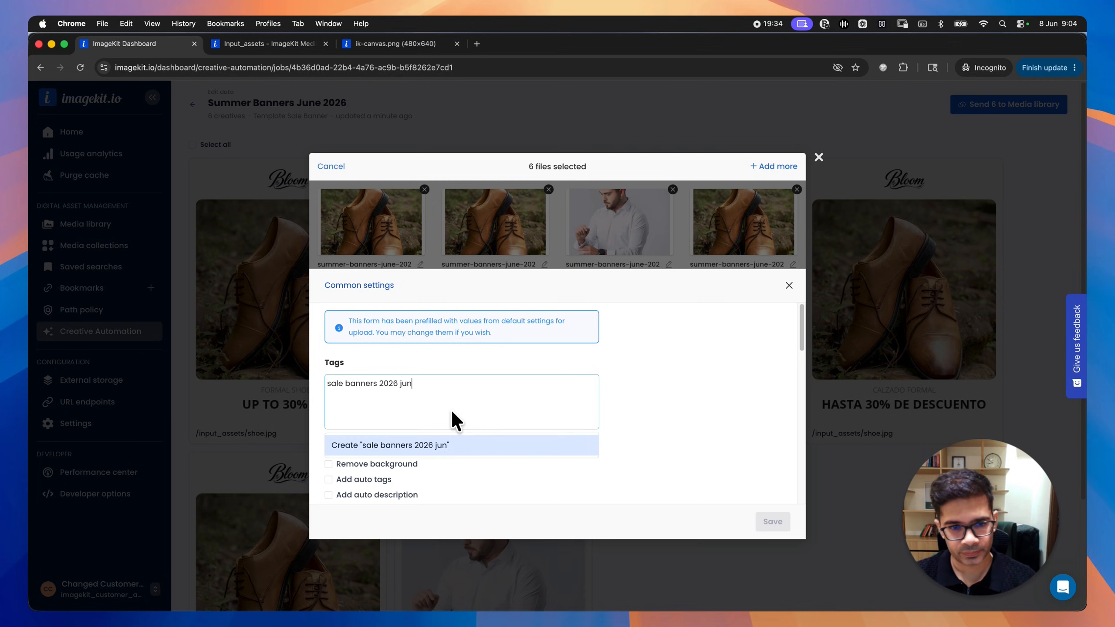
key("Return")
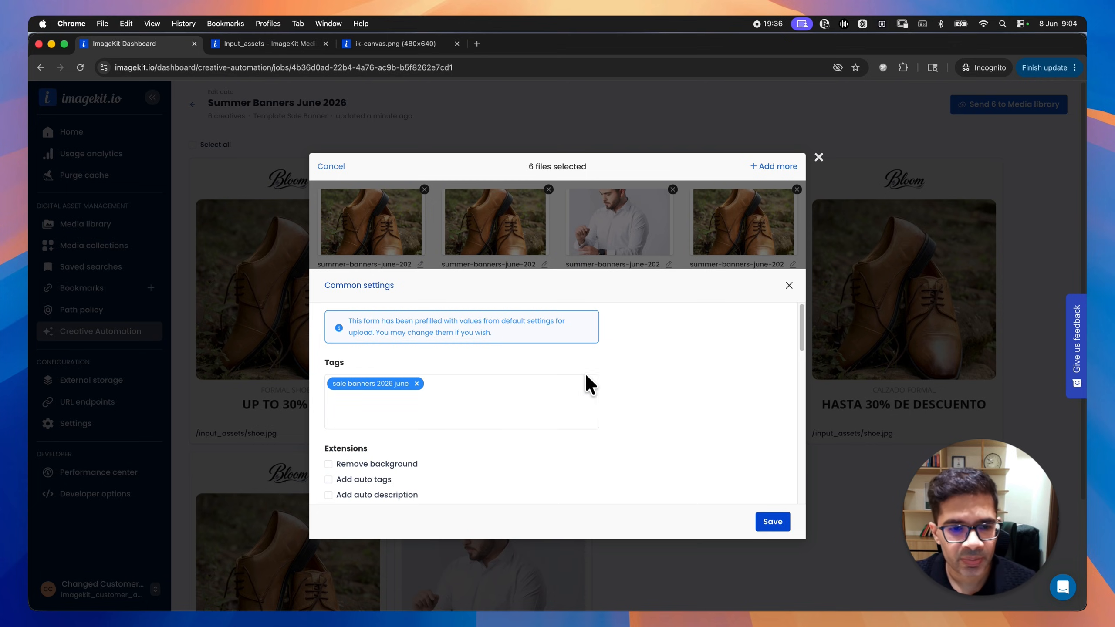
- Examine the extensions and custom metadata fields in the common upload settings, and close them without saving
scroll(606, 404, "down", 1)
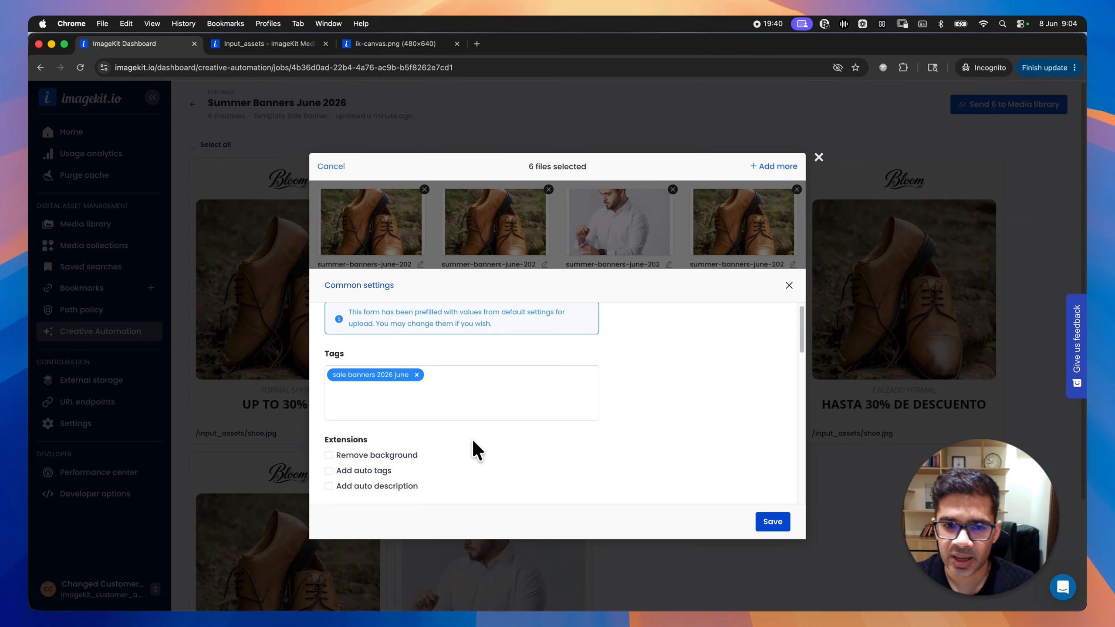
scroll(477, 439, "down", 2)
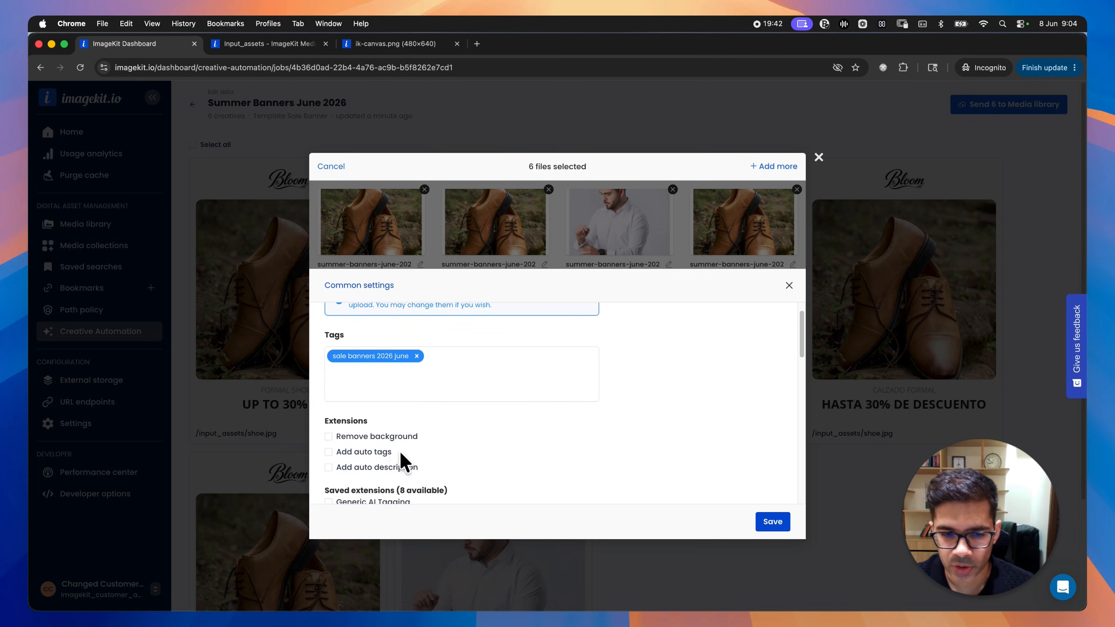
scroll(442, 440, "down", 5)
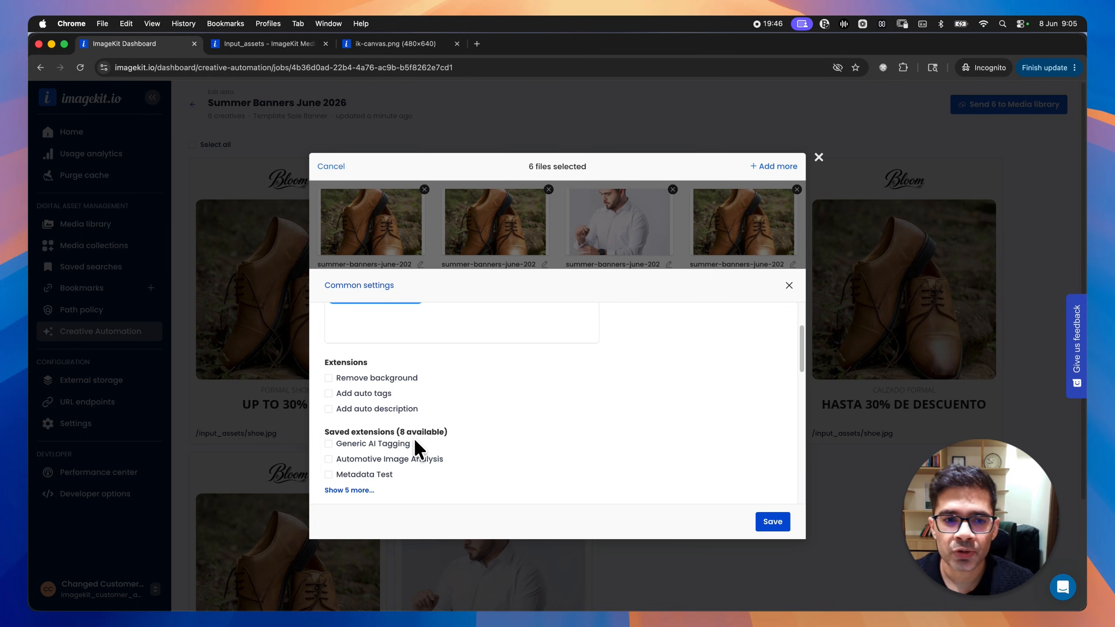
scroll(504, 432, "down", 1)
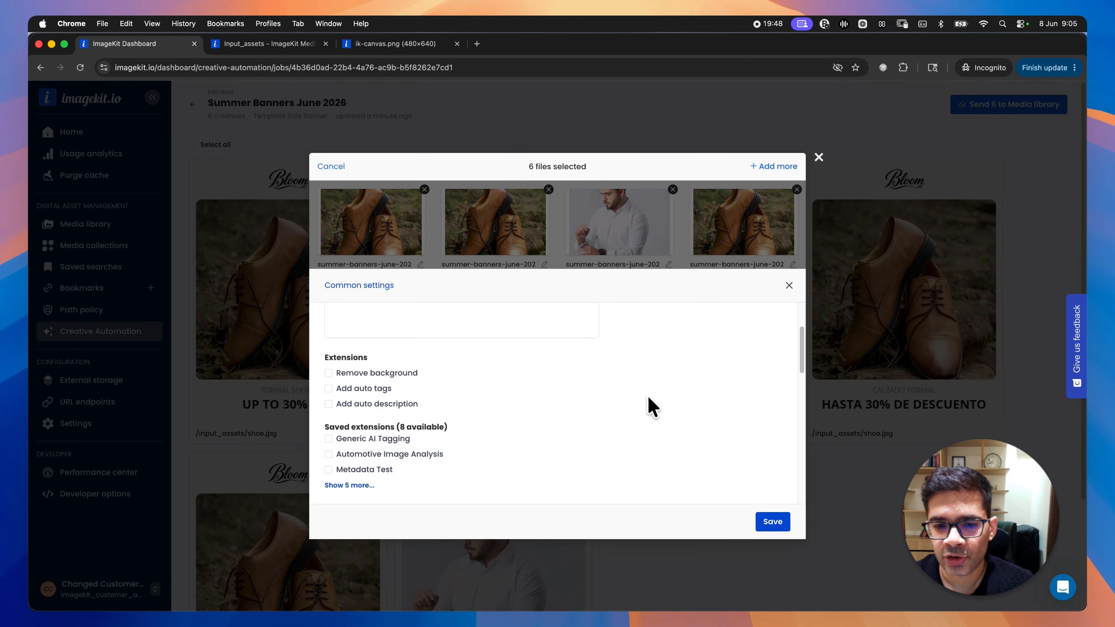
scroll(680, 381, "down", 10)
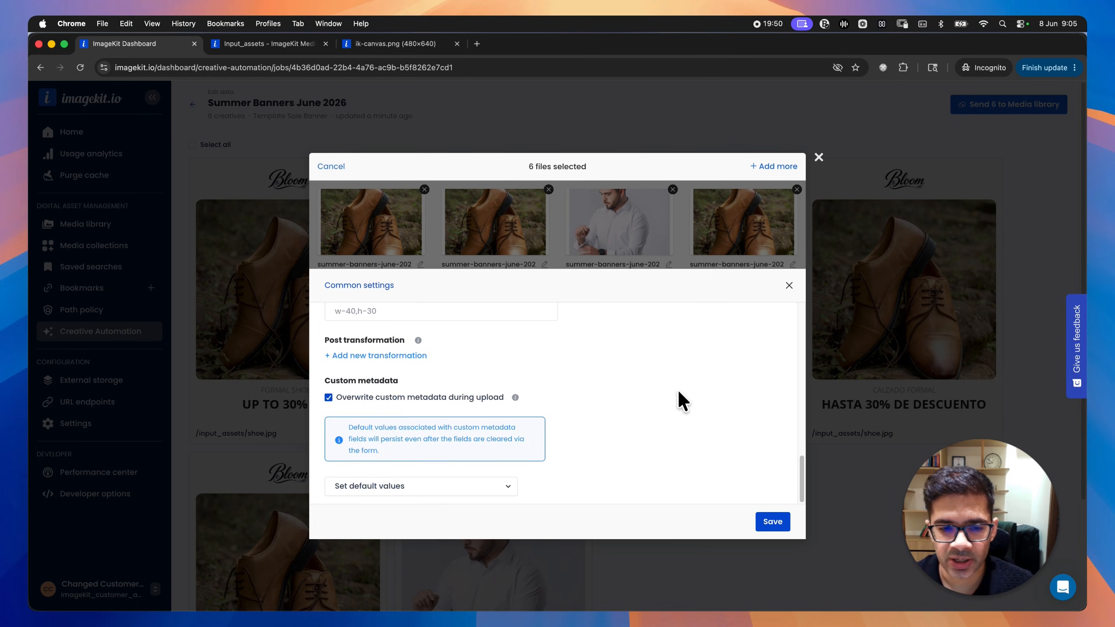
left_click(371, 485)
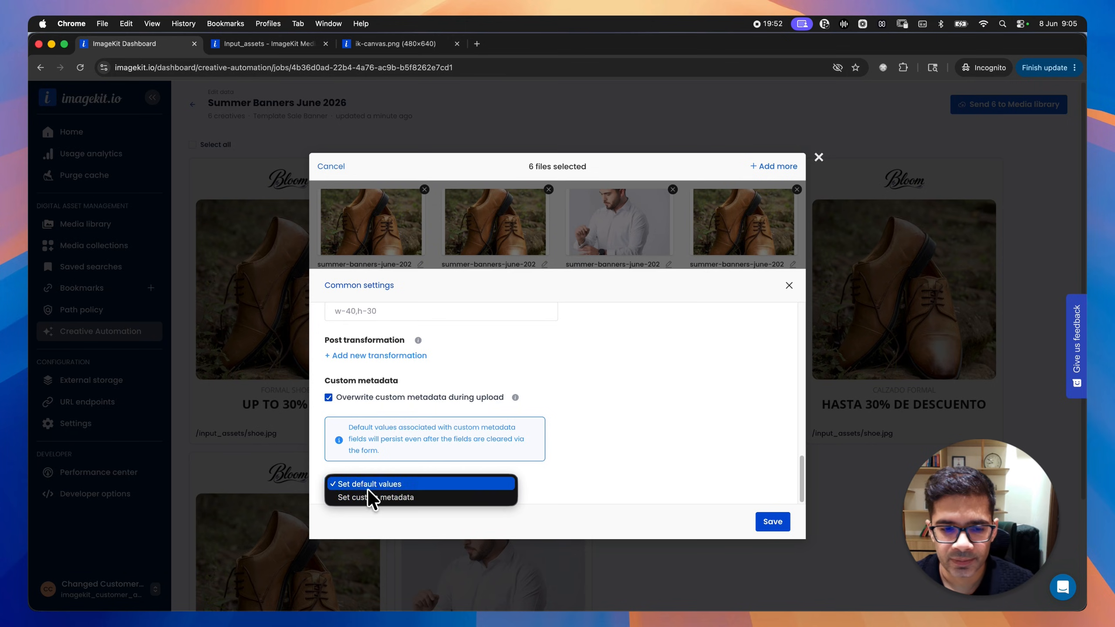
left_click(379, 494)
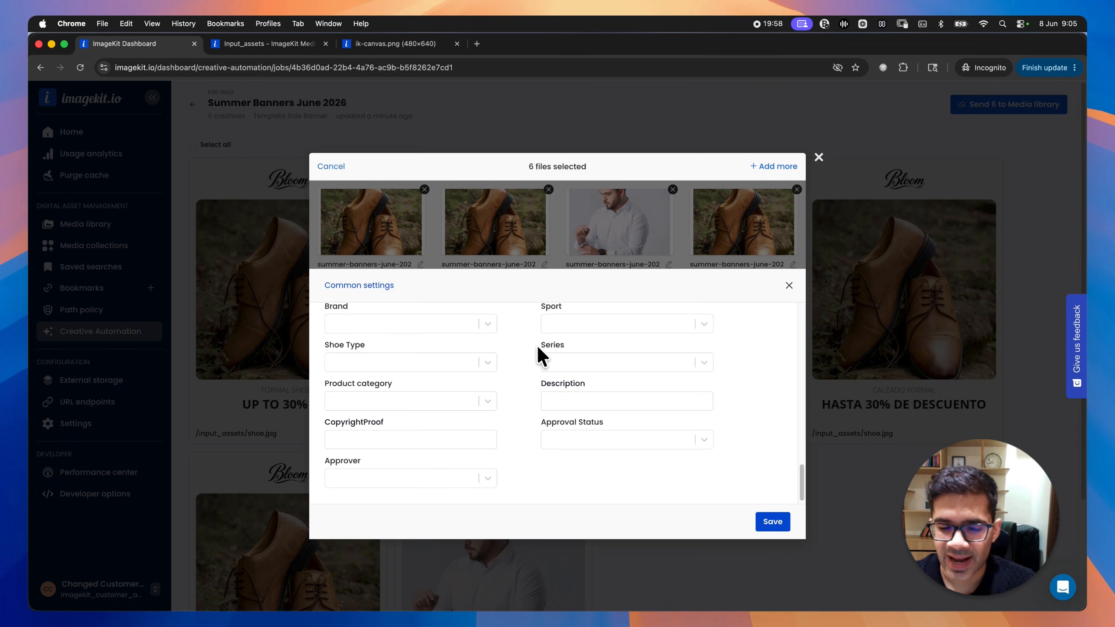
left_click(789, 286)
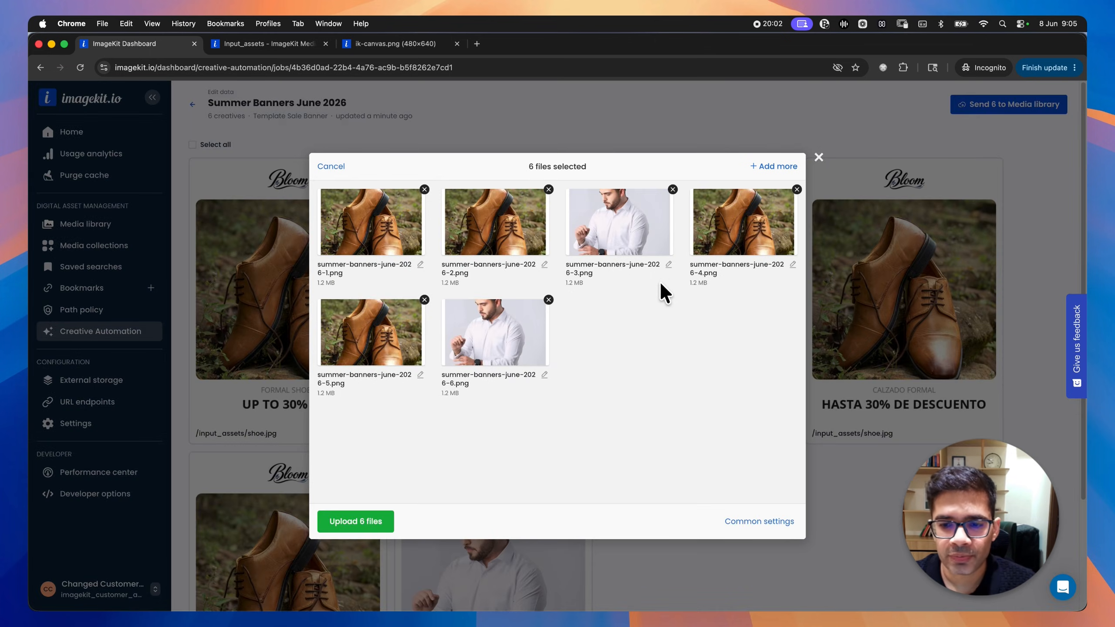
- Save the new tag "sale banners june 2026" in the common settings for all six files and upload them
left_click(748, 522)
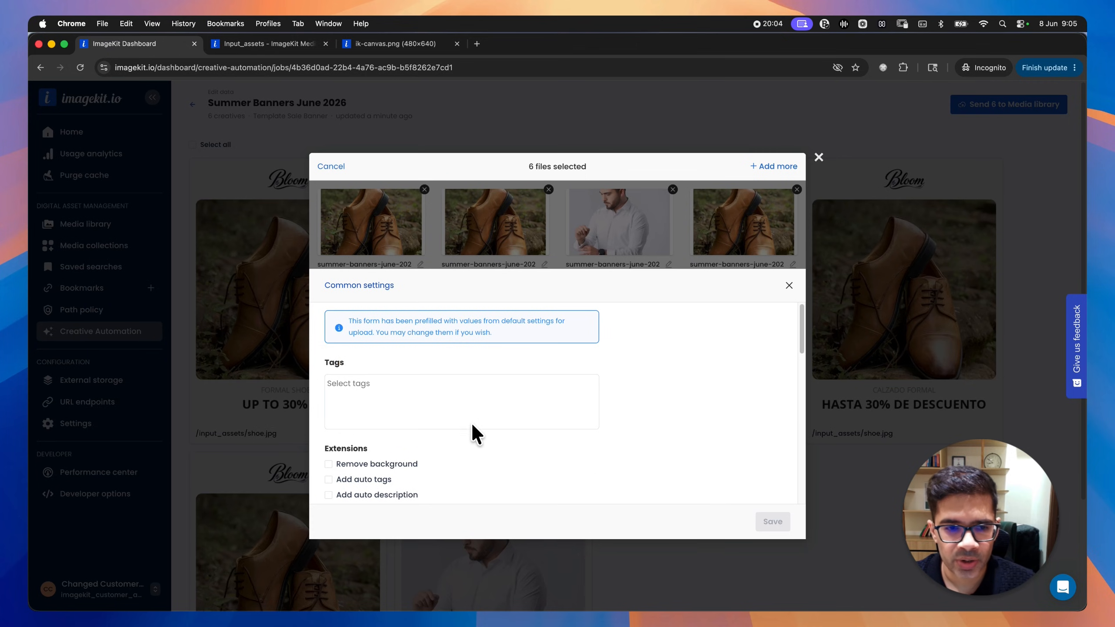
left_click(428, 402)
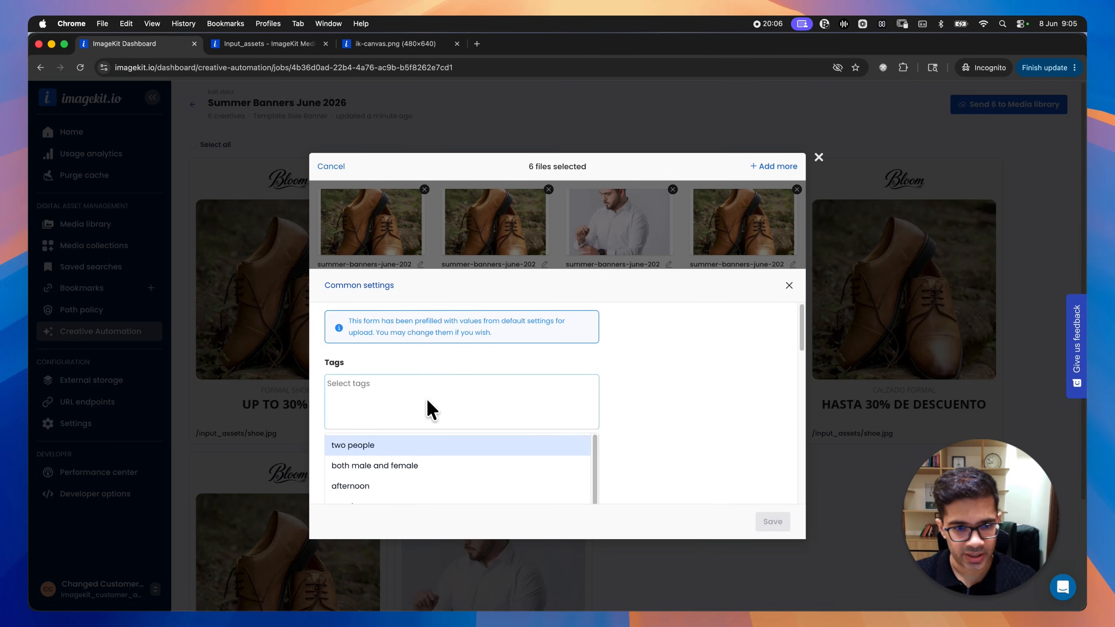
type("sale bn")
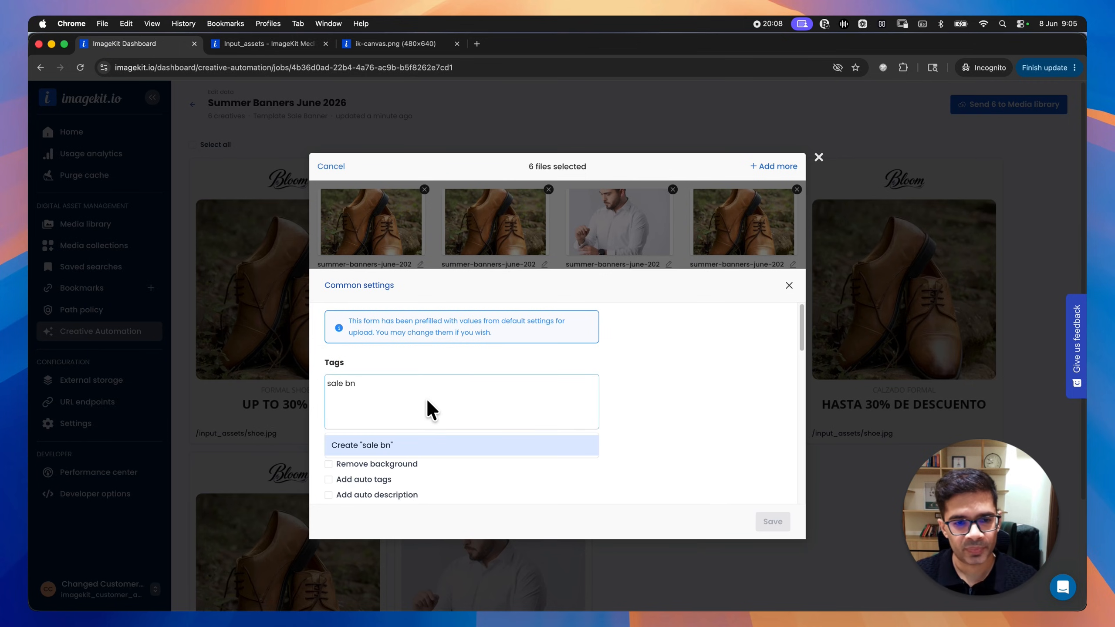
key("BackSpace")
type("anners june 20")
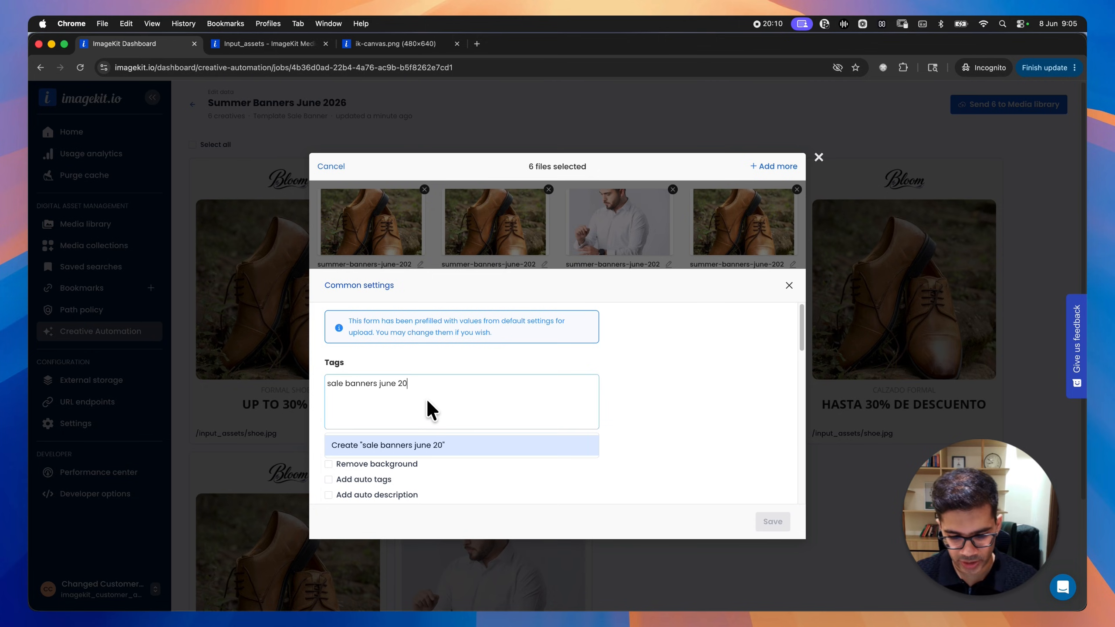
type("26")
left_click(432, 446)
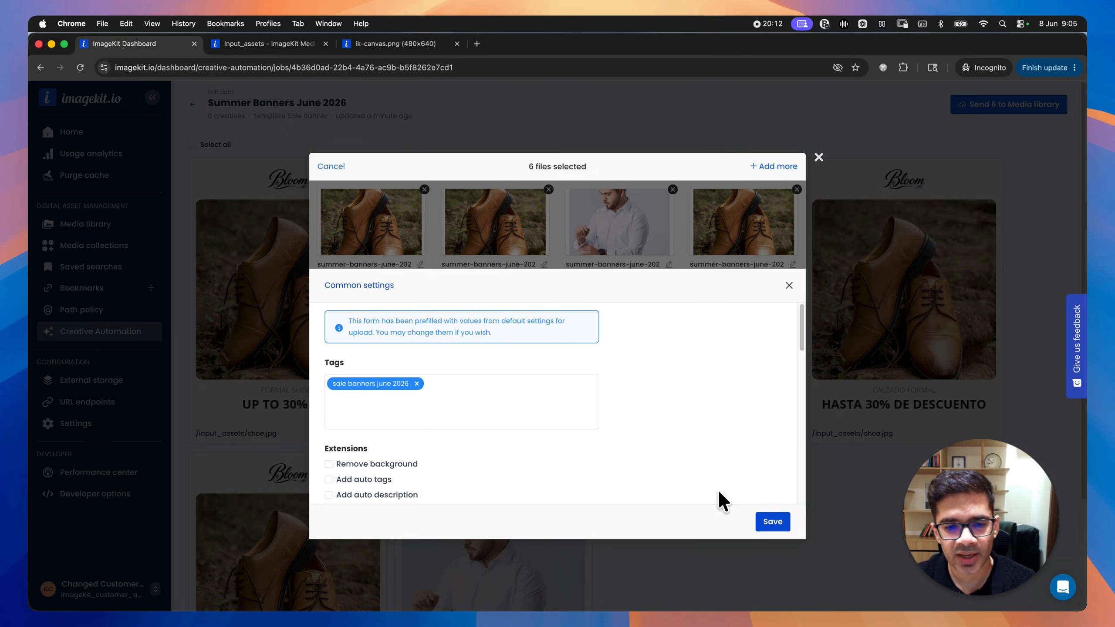
left_click(786, 525)
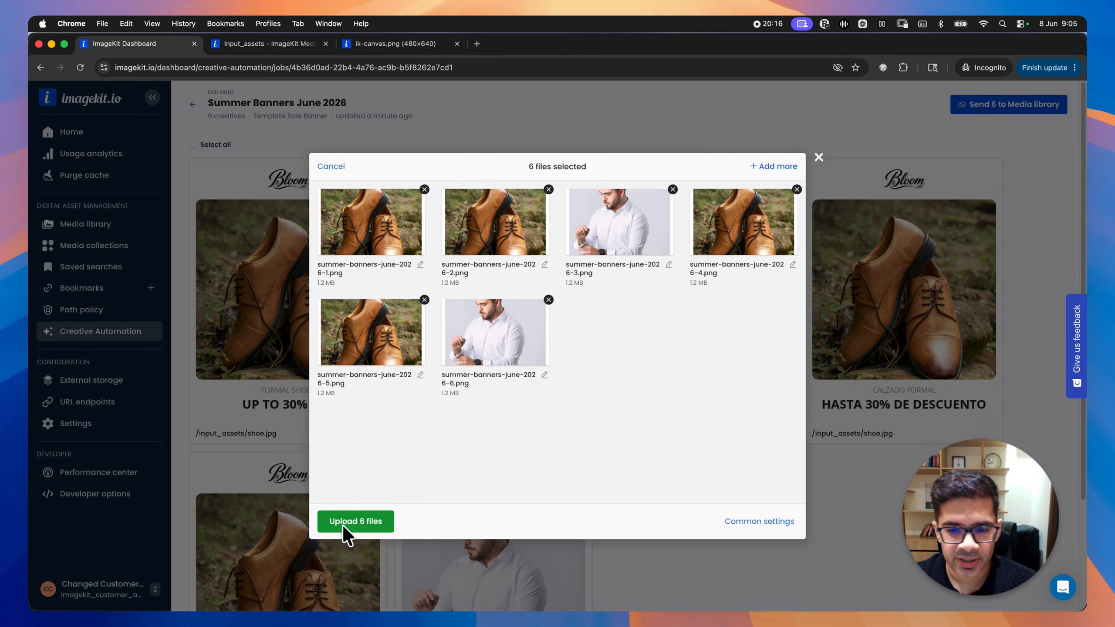
left_click(355, 522)
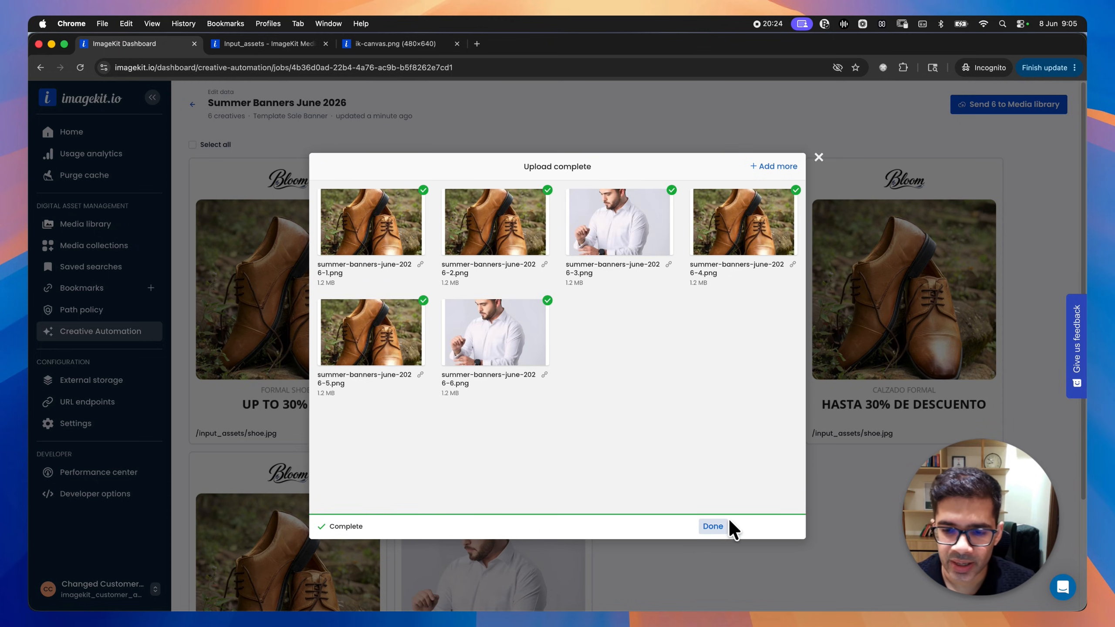
left_click(723, 529)
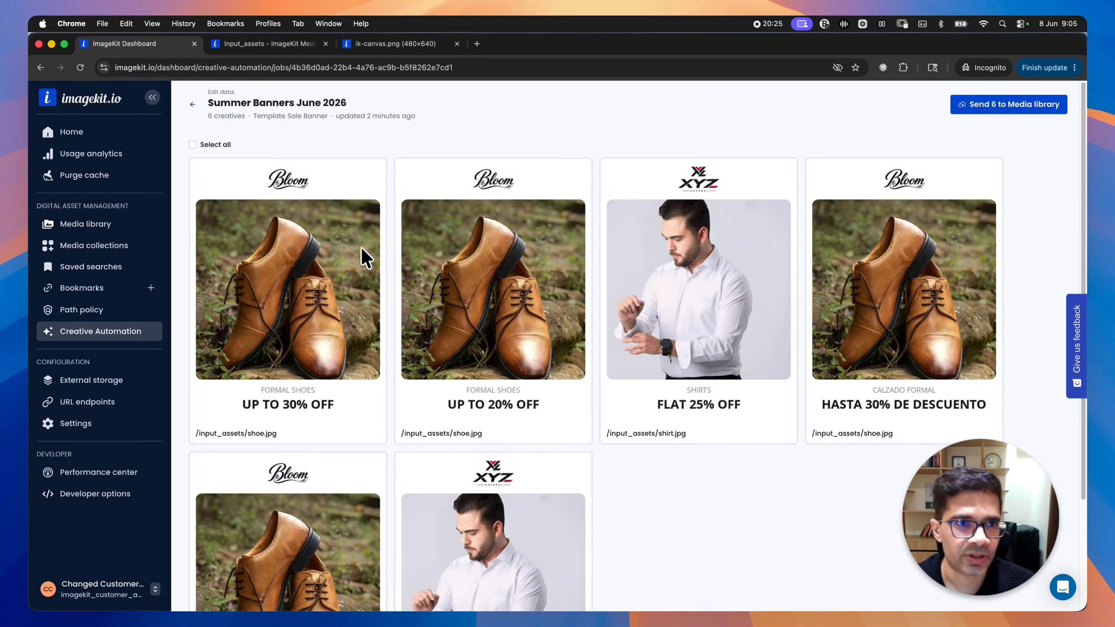
- Open the banner_output folder in the media library to check the uploaded banners
left_click(249, 51)
left_click(114, 226)
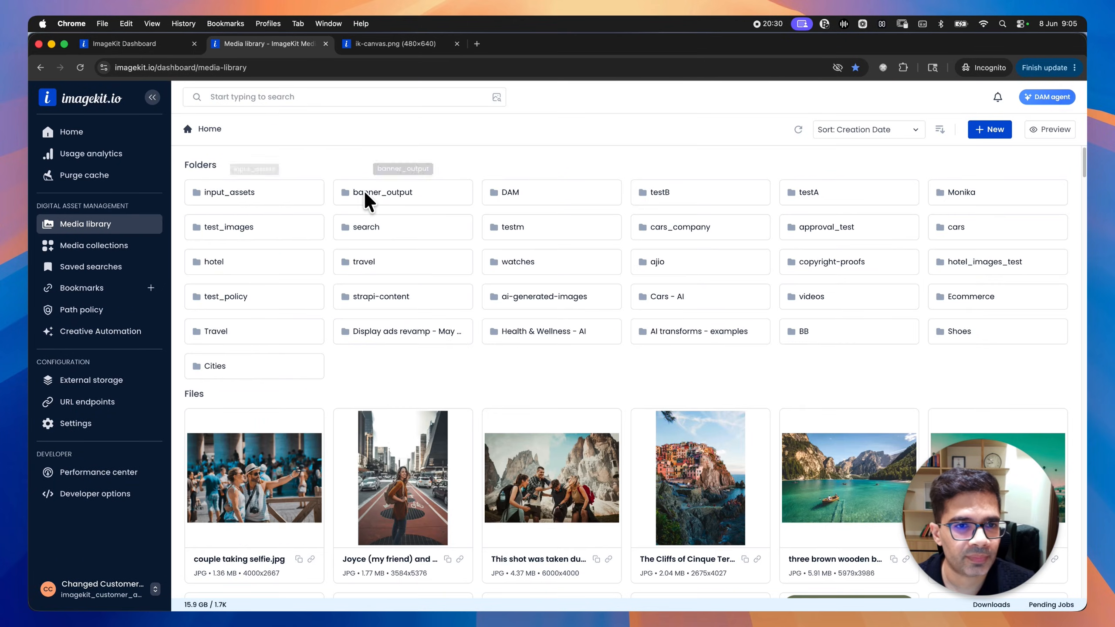
left_click(364, 192)
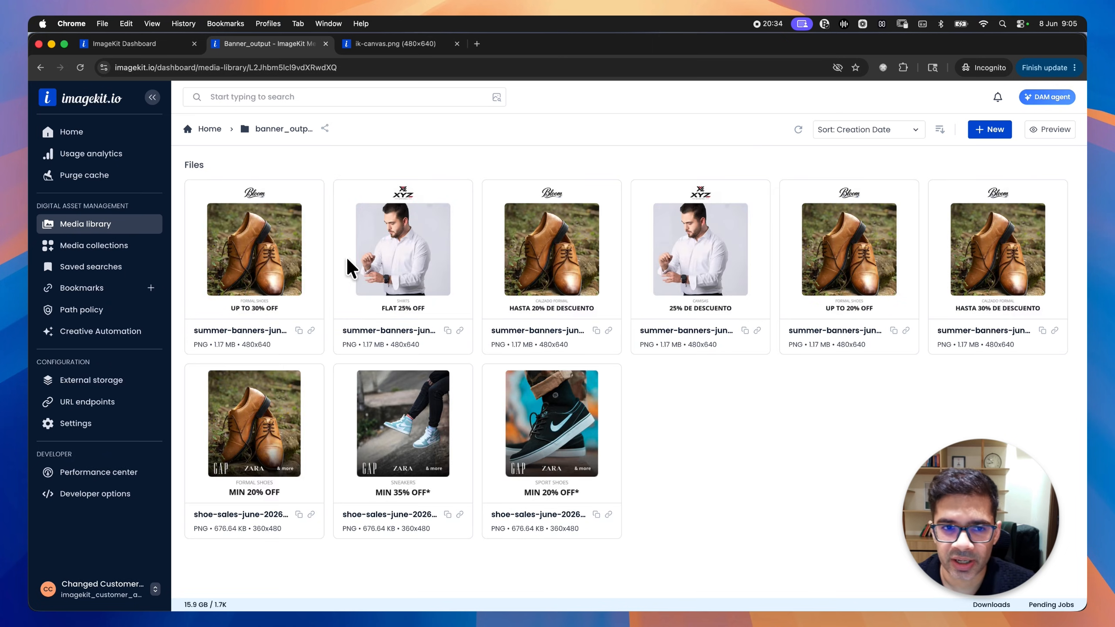
- Copy the URL of the first summer banner, UP TO 30% OFF, and open it in a new browser tab
right_click(277, 233)
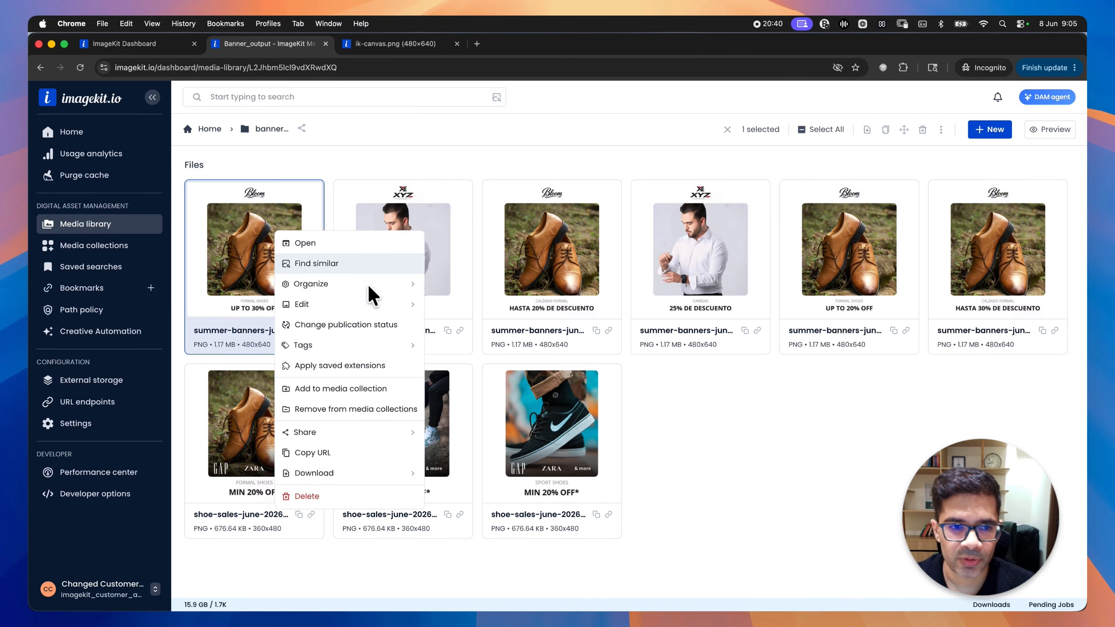
mouse_move(404, 308)
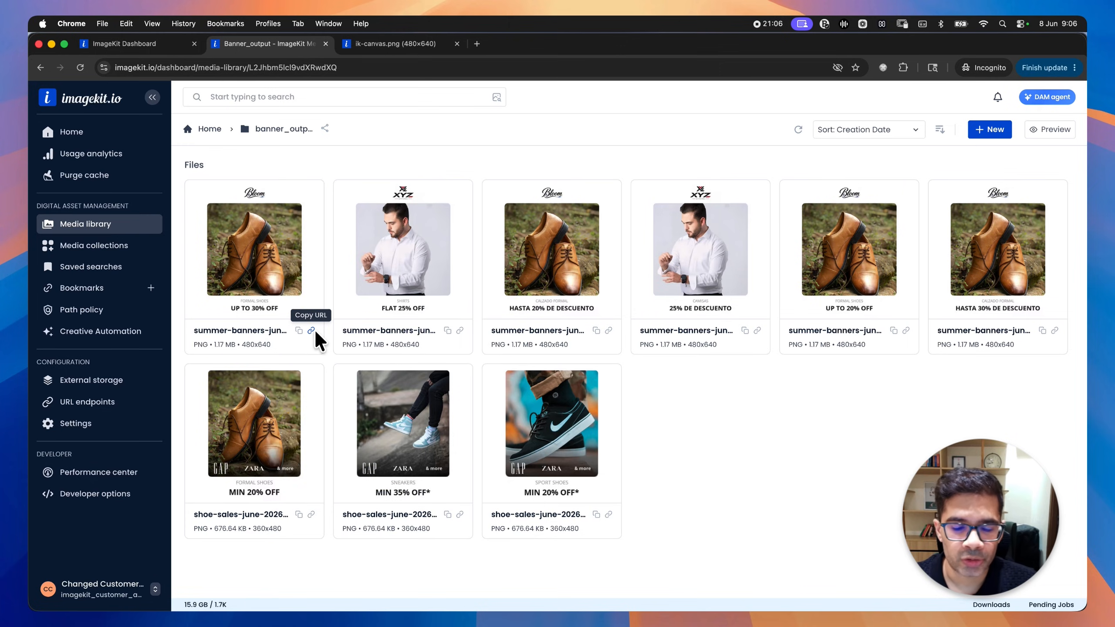
left_click(314, 330)
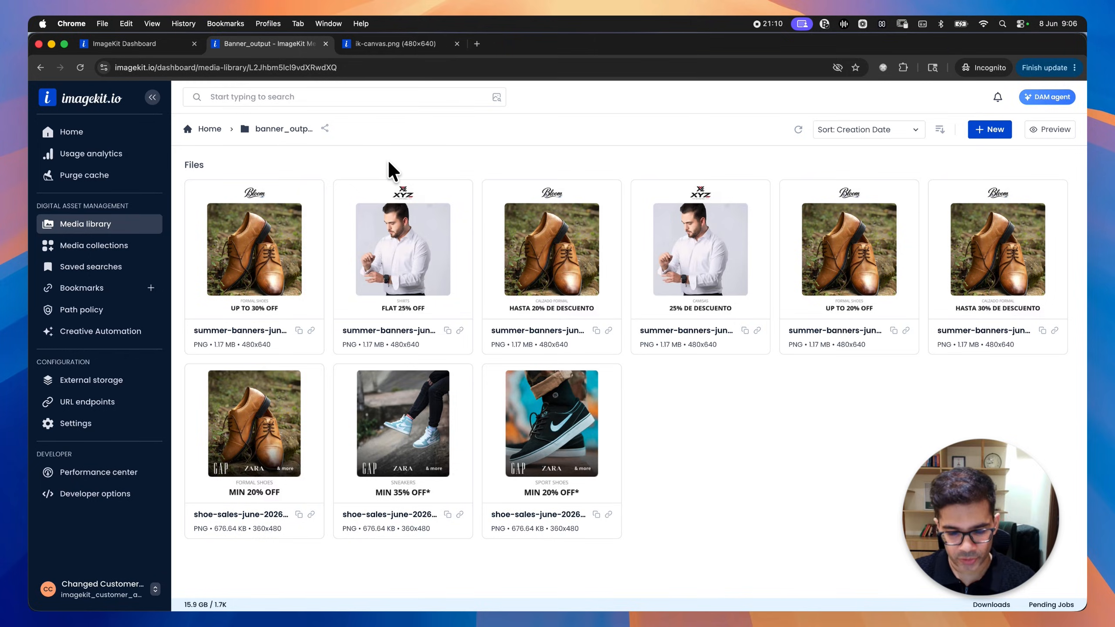
key("super+t")
key("super+v")
key("Return")
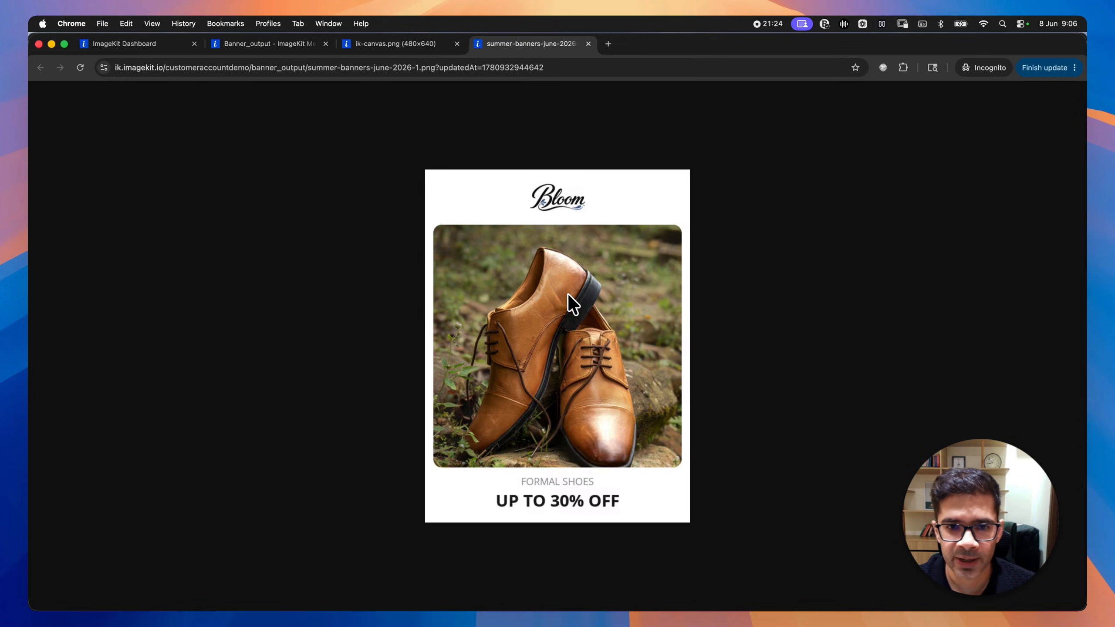
left_click_drag(570, 306, 488, 272)
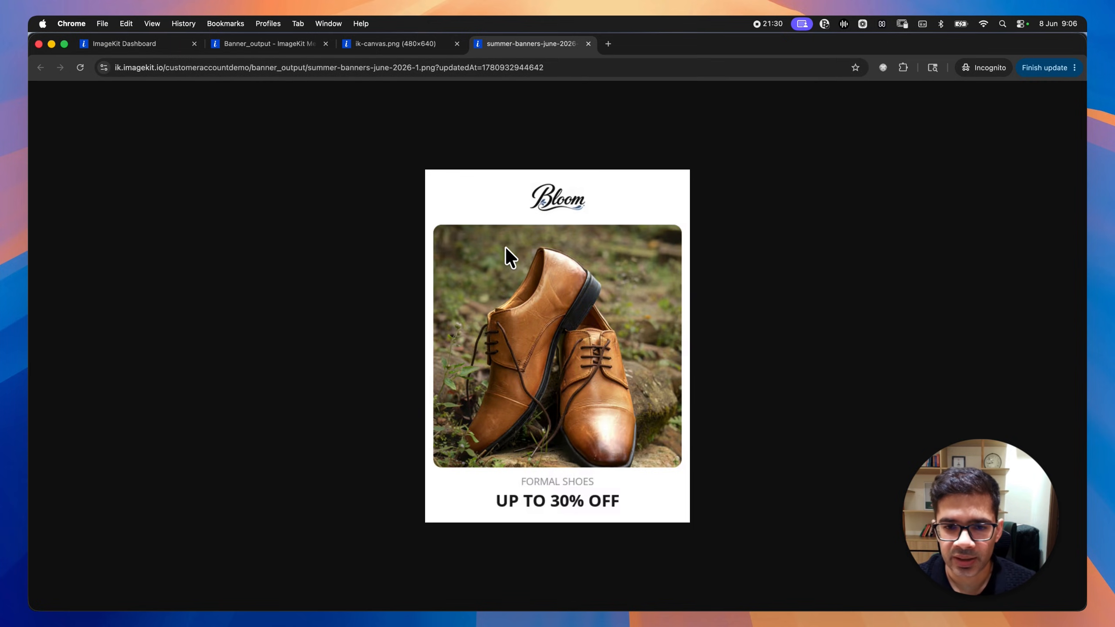
- Return to the Creative Automation jobs list and open the Summer Banners June 2026 job
left_click(260, 45)
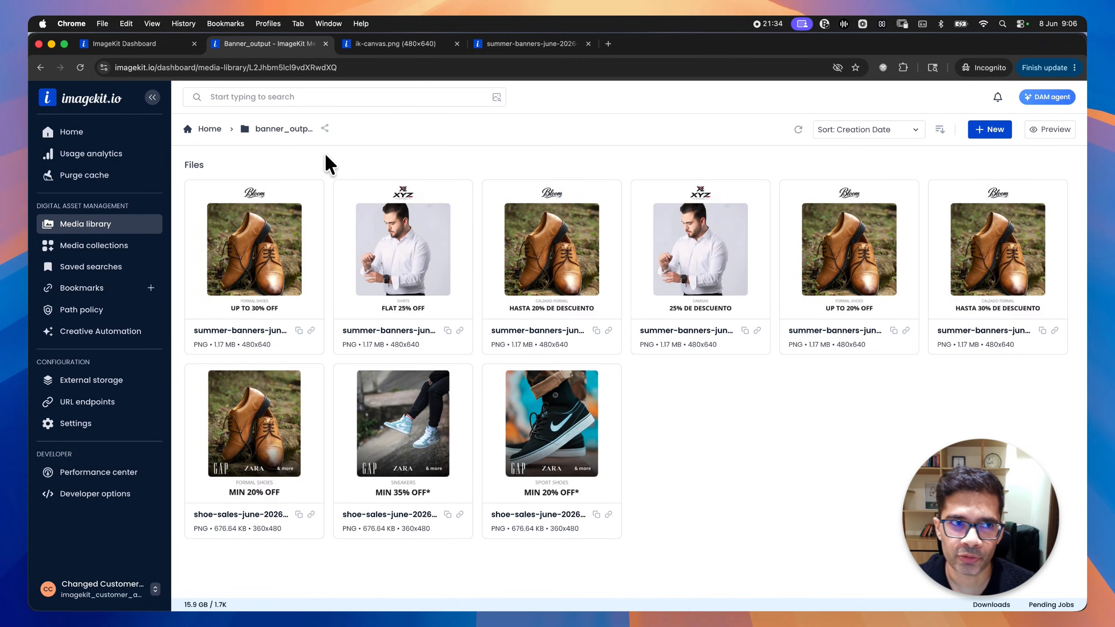
left_click(131, 46)
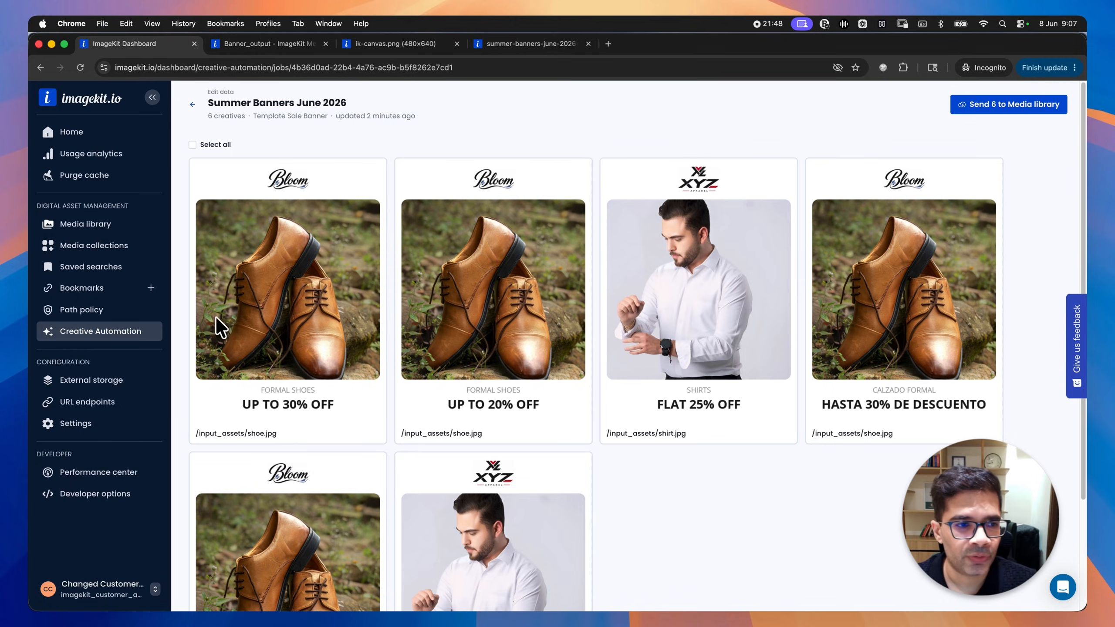
left_click(137, 326)
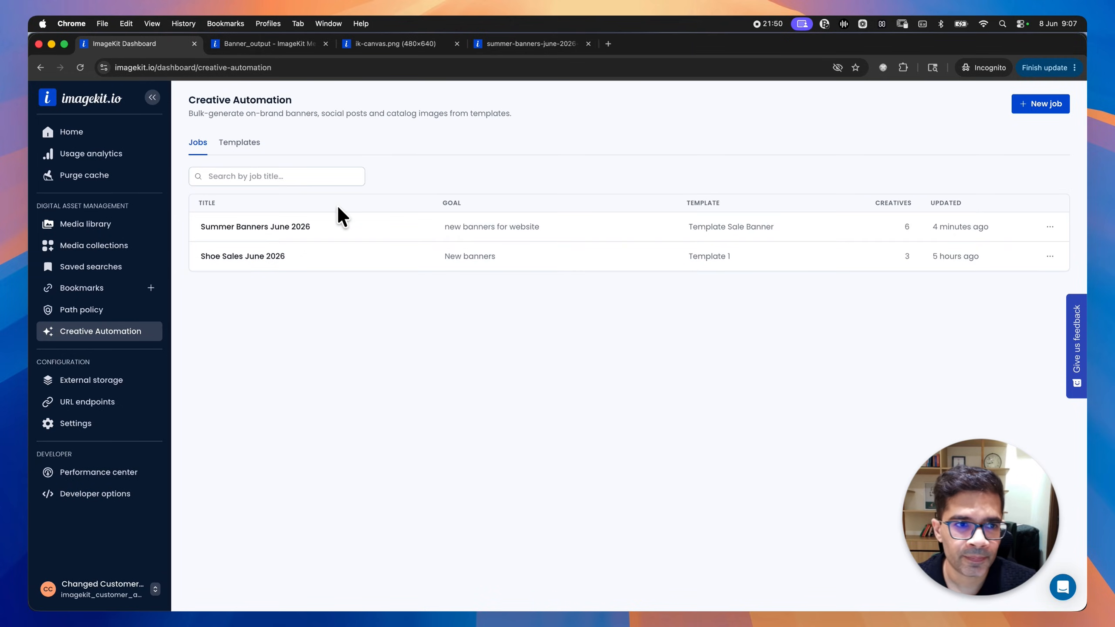
left_click(290, 231)
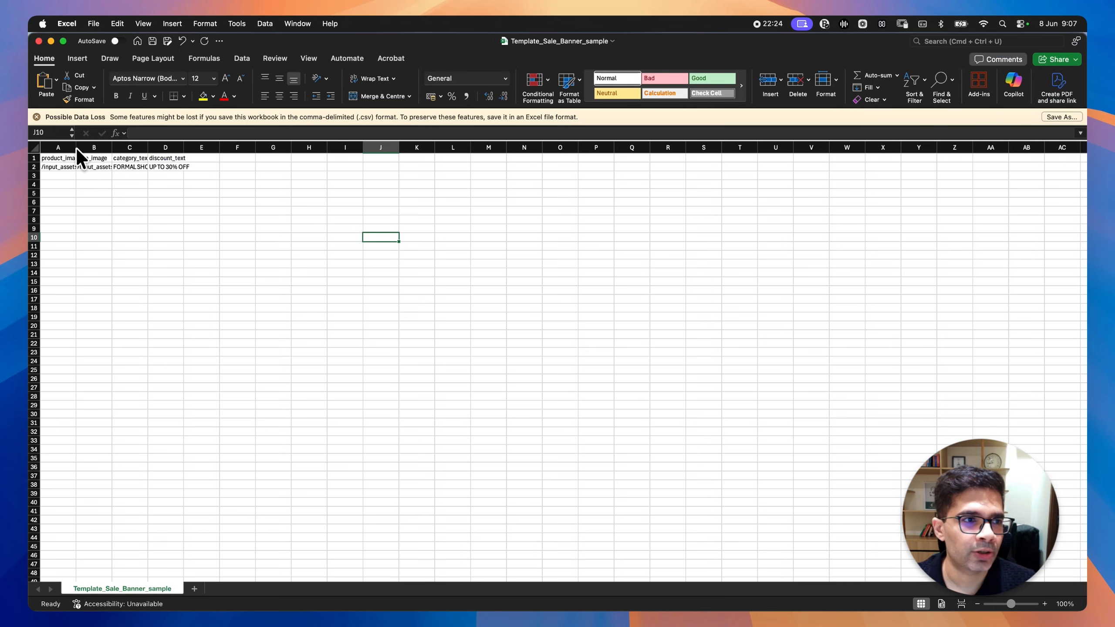
- Widen columns A to D of the Template_Sale_Banner_sample sheet in Excel to fit their contents
double_click(77, 148)
left_click_drag(142, 148, 228, 146)
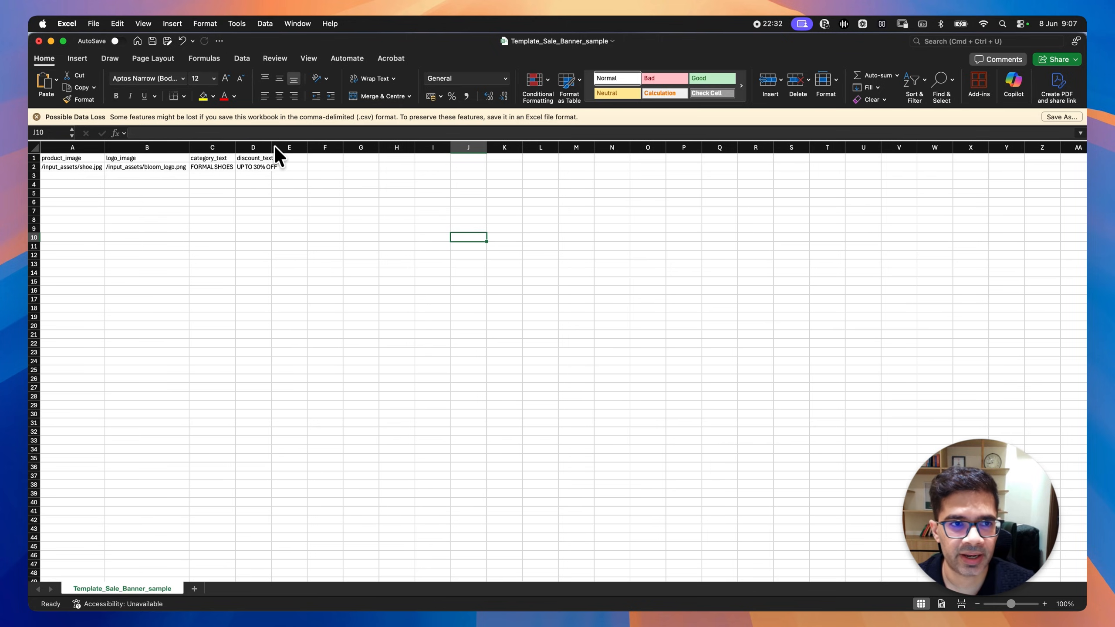
left_click_drag(275, 146, 283, 146)
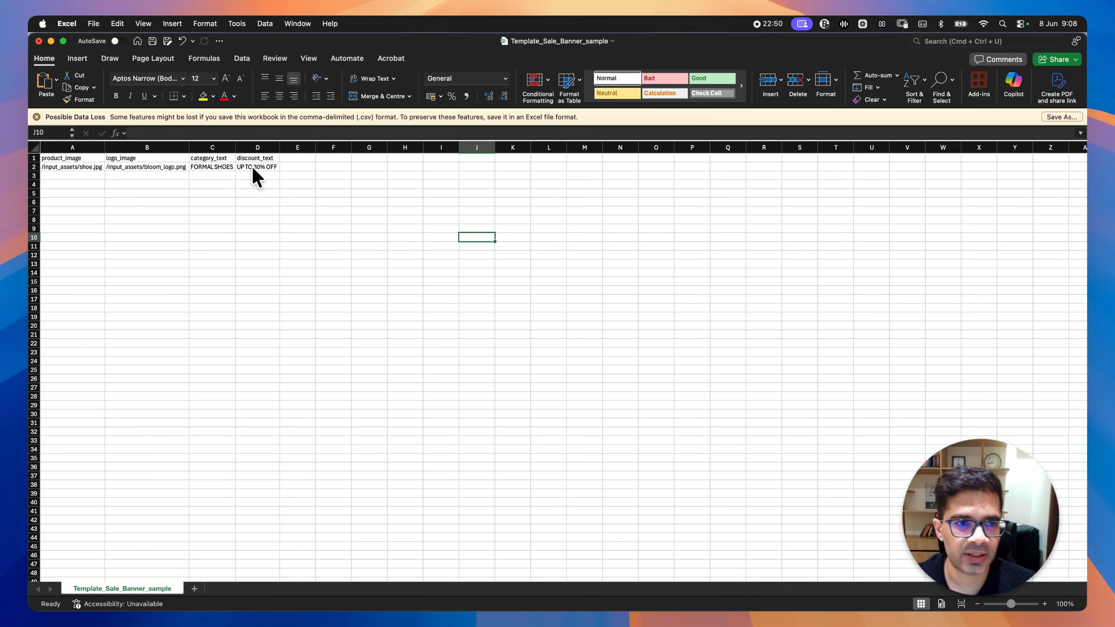
left_click(276, 184)
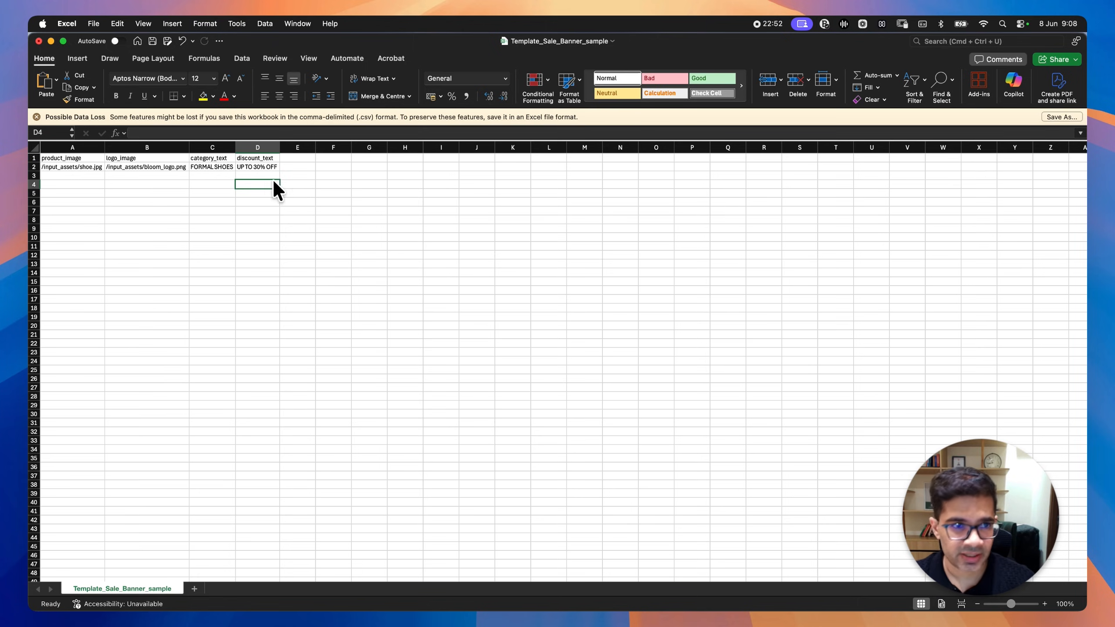
- Copy the sample data in row 2 of the sheet into row 3
left_click_drag(92, 168, 248, 167)
key("super+c")
left_click(82, 175)
key("super+v")
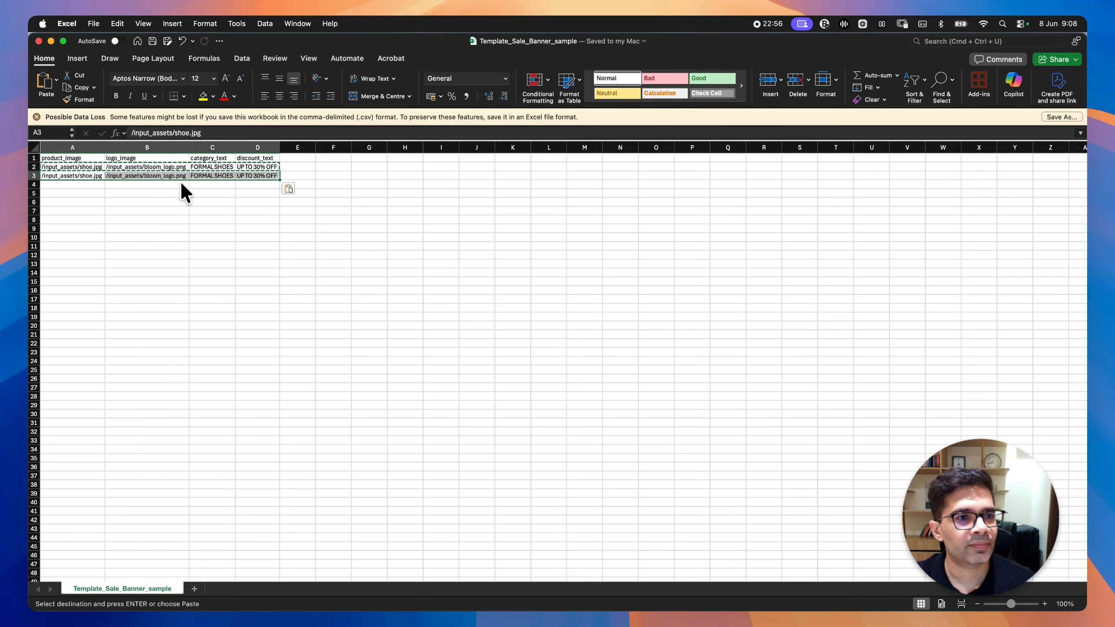
- Change row 3's category_text to SHOES and discount_text to UP TO 35% OFF, and save the CSV file
left_click(225, 174)
double_click(210, 176)
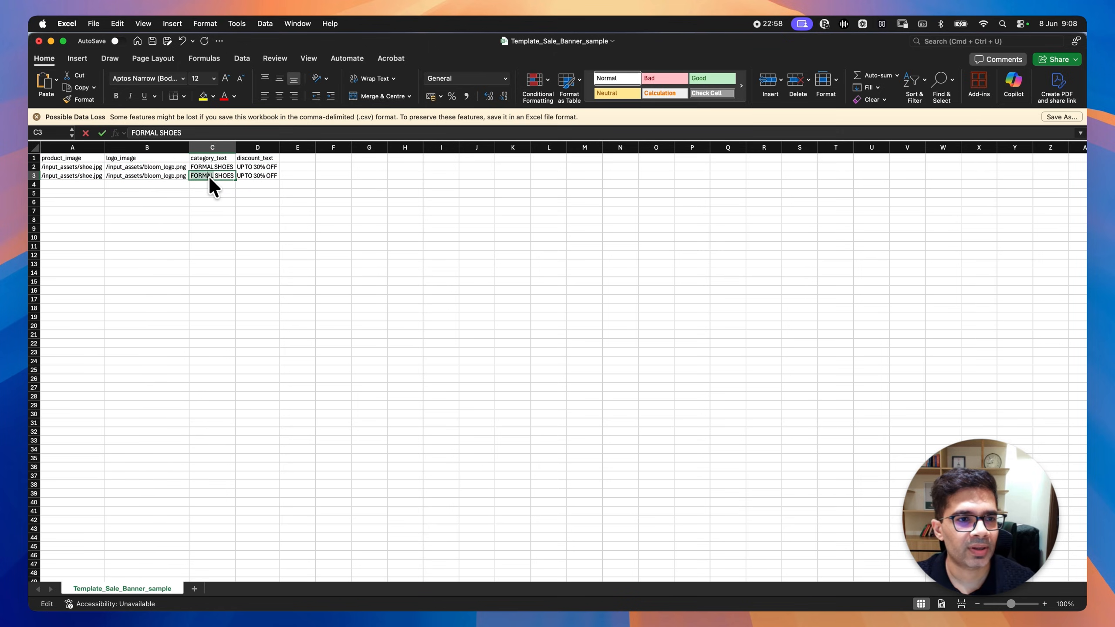
key("BackSpace")
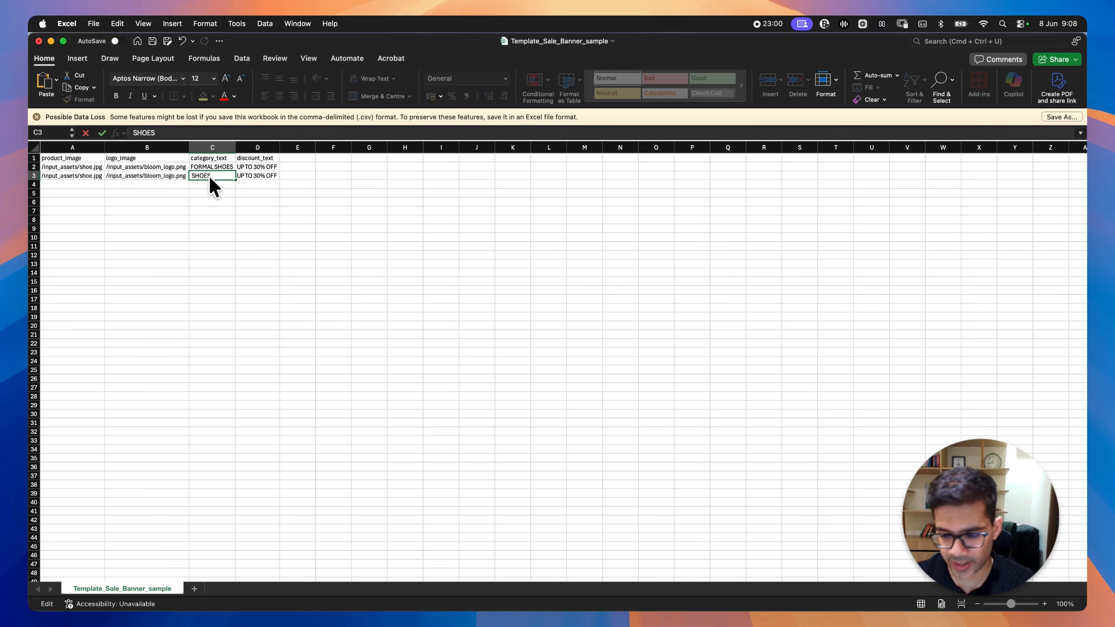
key("Delete")
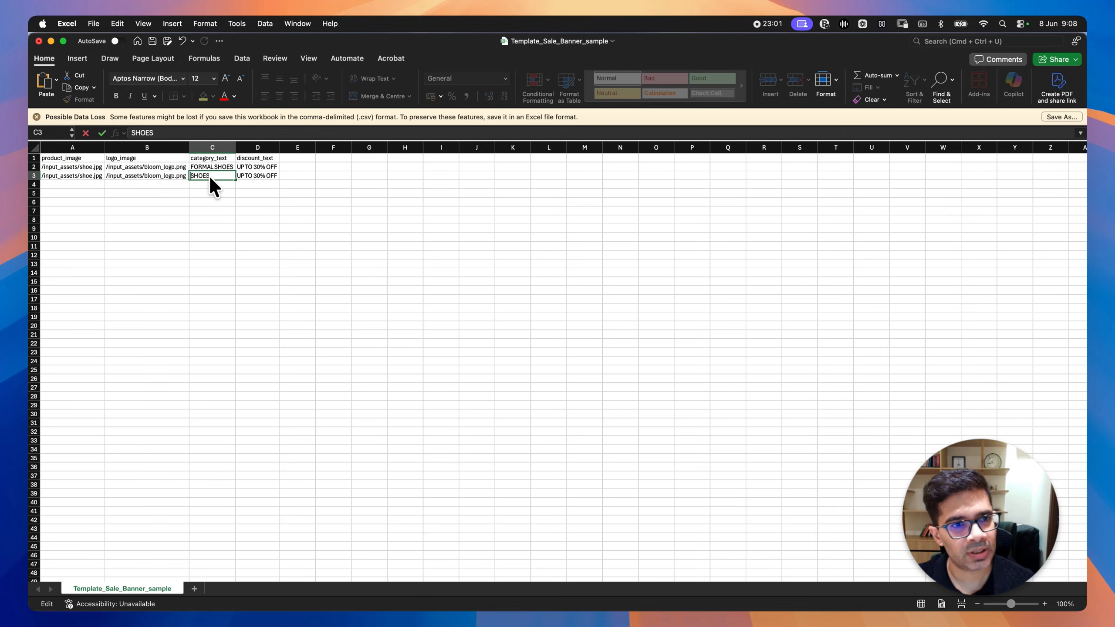
left_click(263, 176)
key("BackSpace")
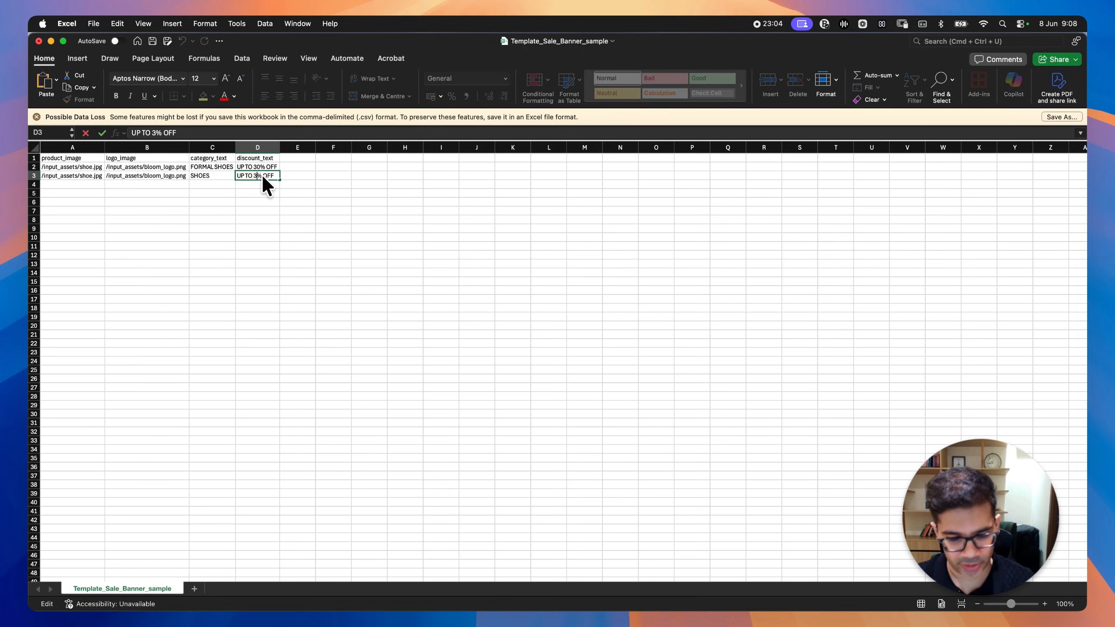
type("5")
left_click(375, 257)
key("super+s")
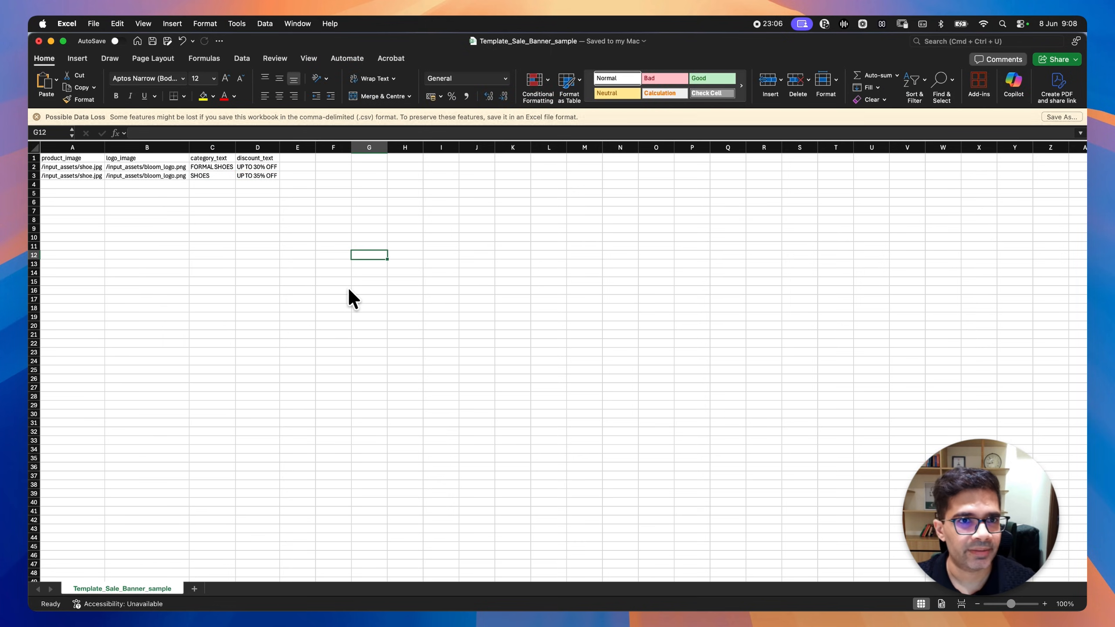
- Switch to ImageKit in Chrome, upload Template_Sale_Banner_sample.csv to the job, and import its rows with each template variable mapped to its matching column
key("super+Tab")
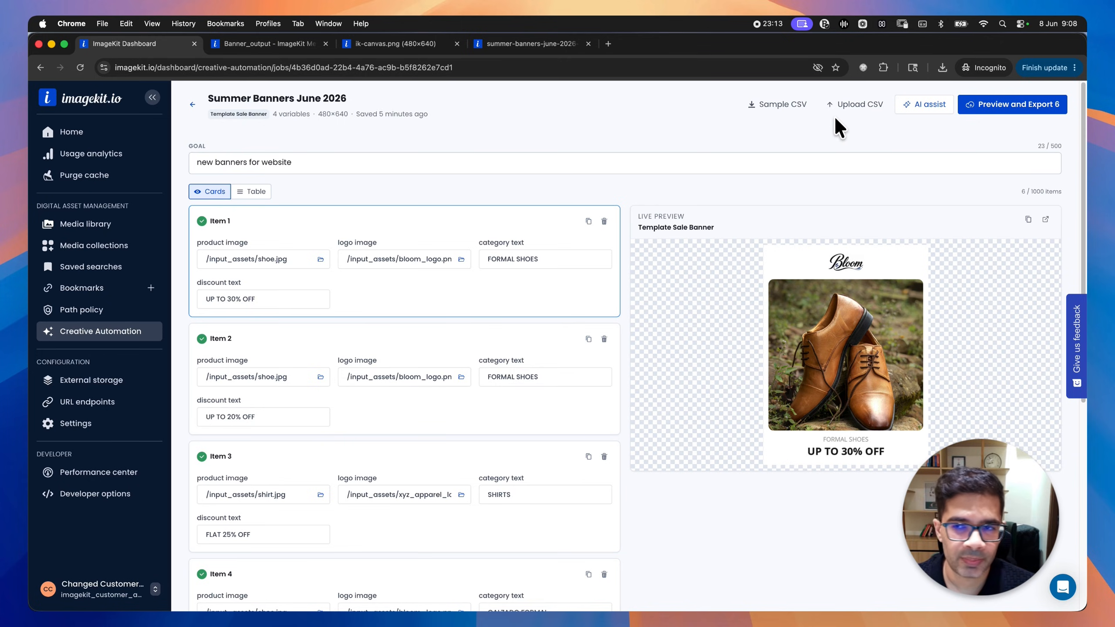
left_click(848, 105)
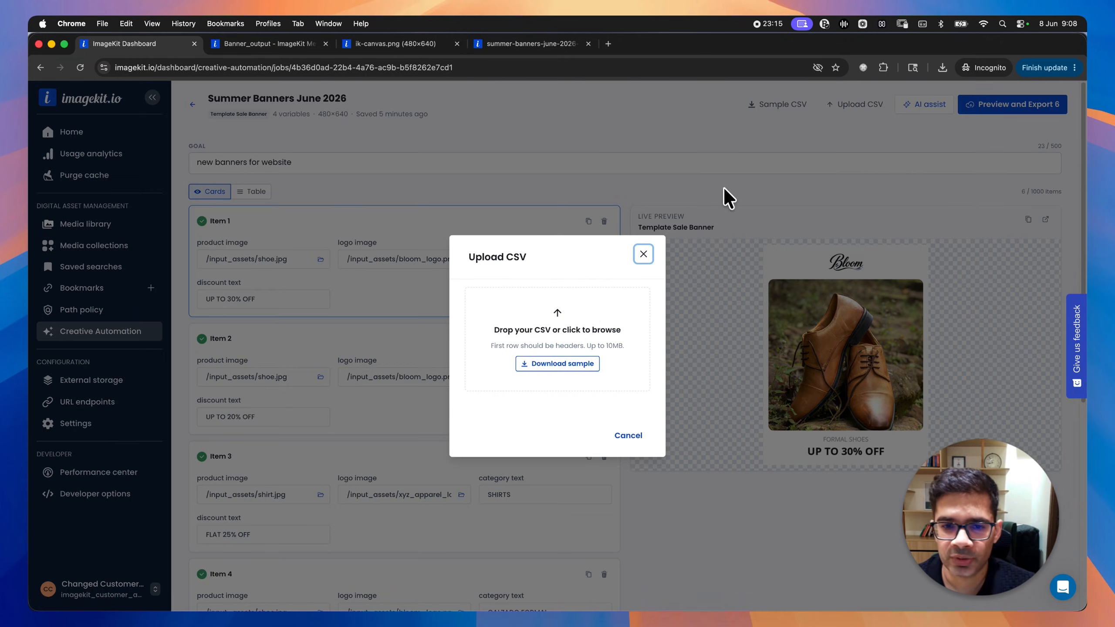
left_click(576, 283)
double_click(494, 259)
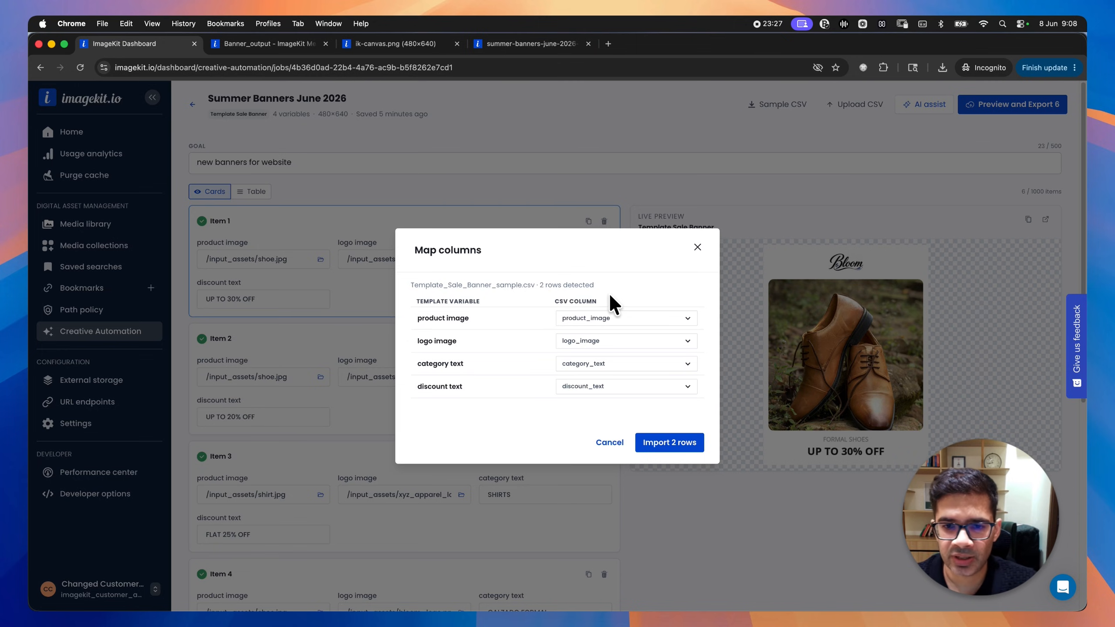
left_click(610, 323)
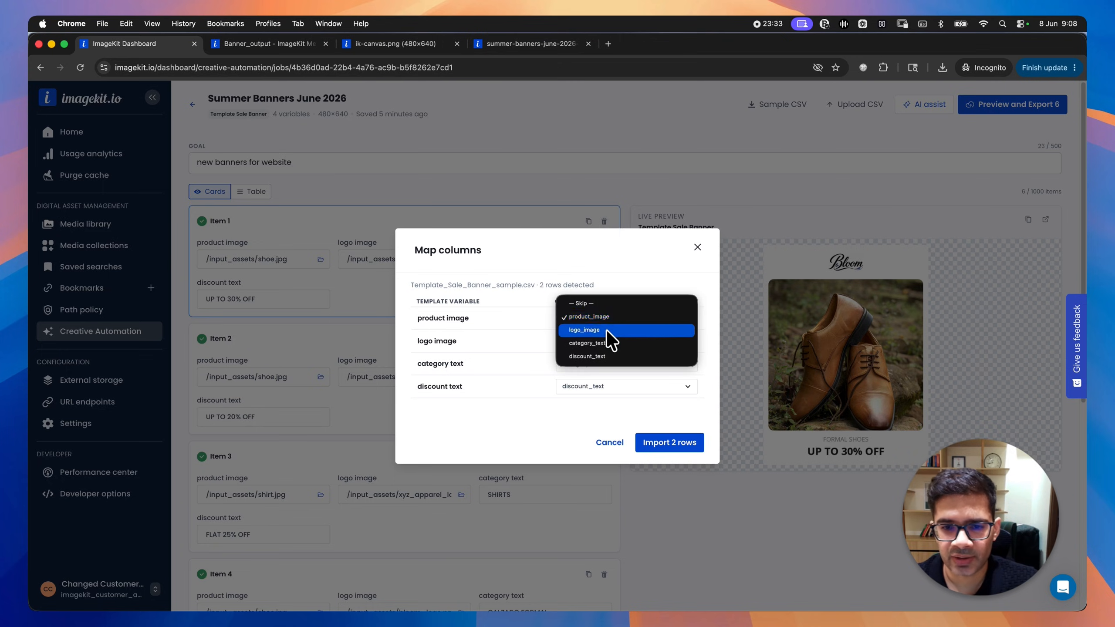
left_click(513, 326)
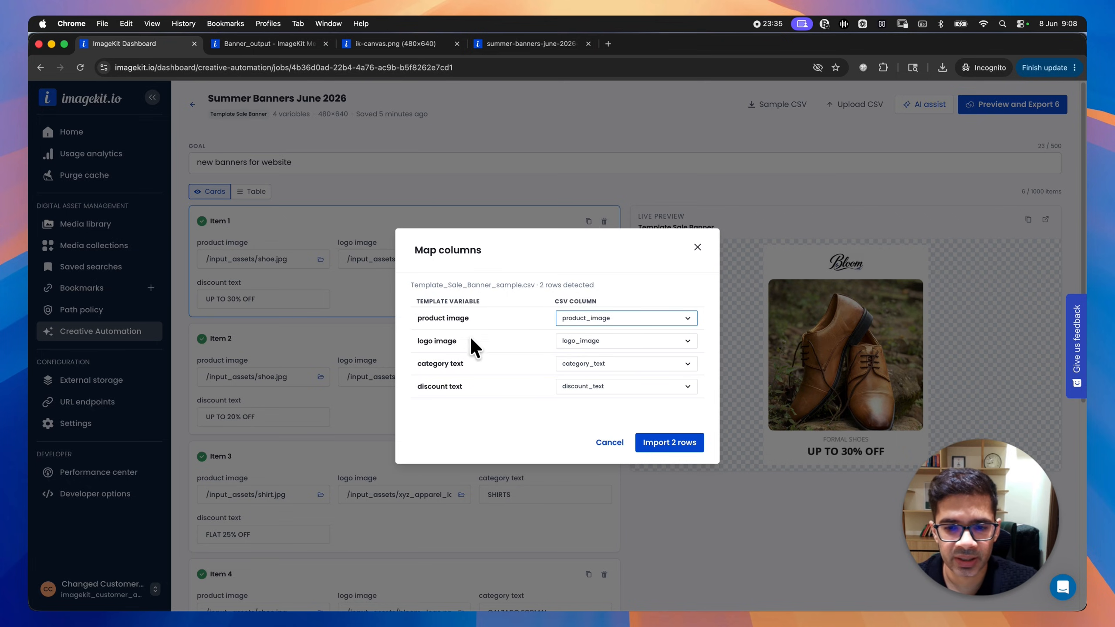
left_click(677, 446)
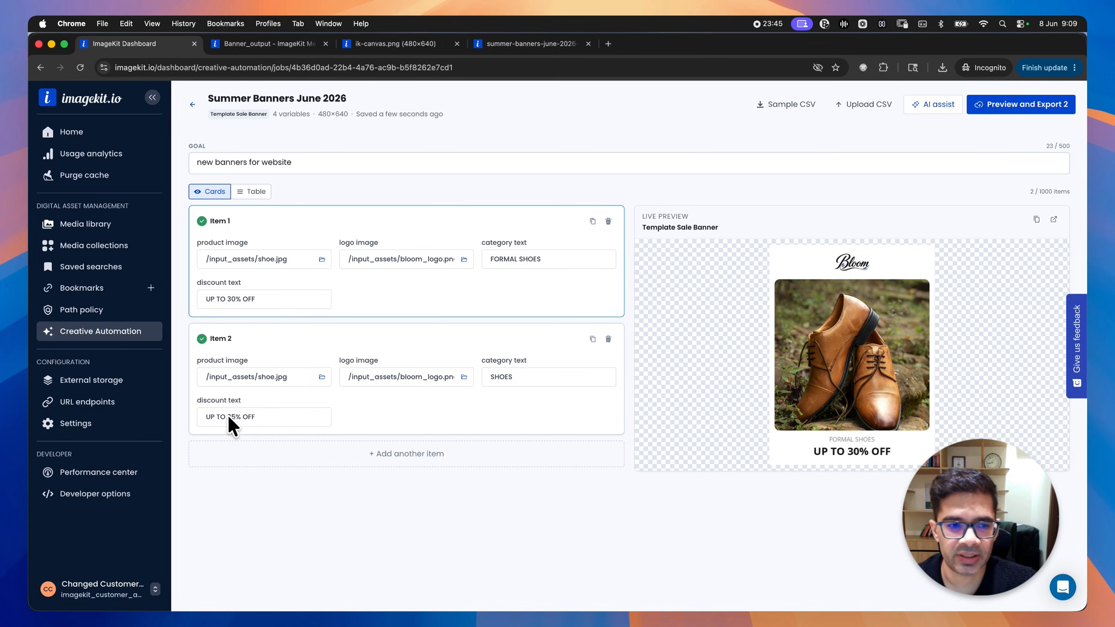
- Check item 2 in the live preview and open the export preview of the imported creatives
left_click(424, 417)
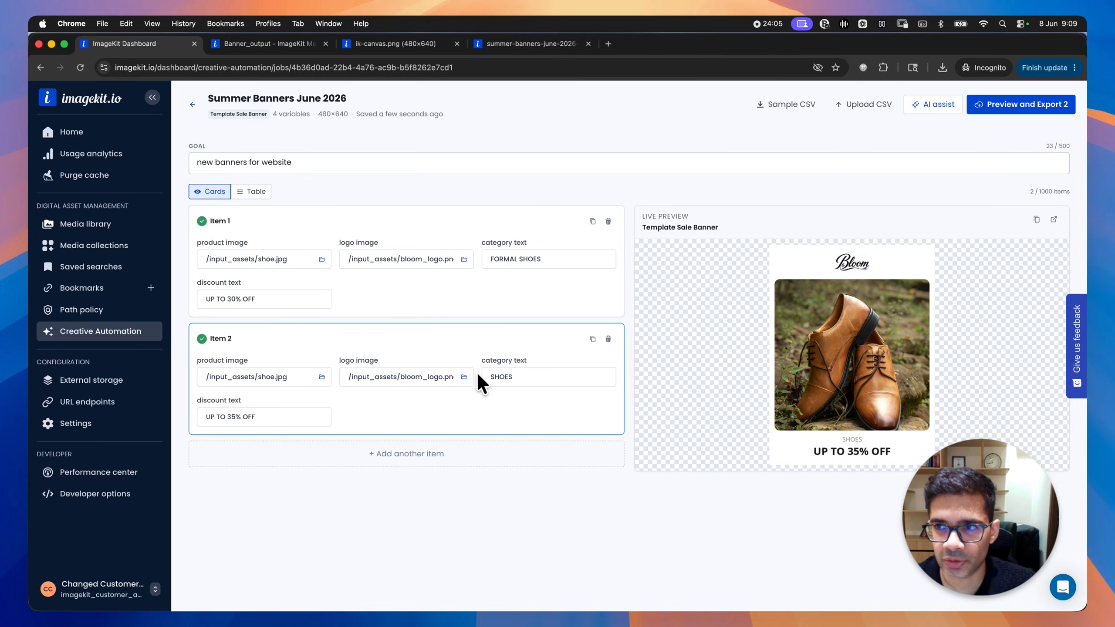
left_click(998, 106)
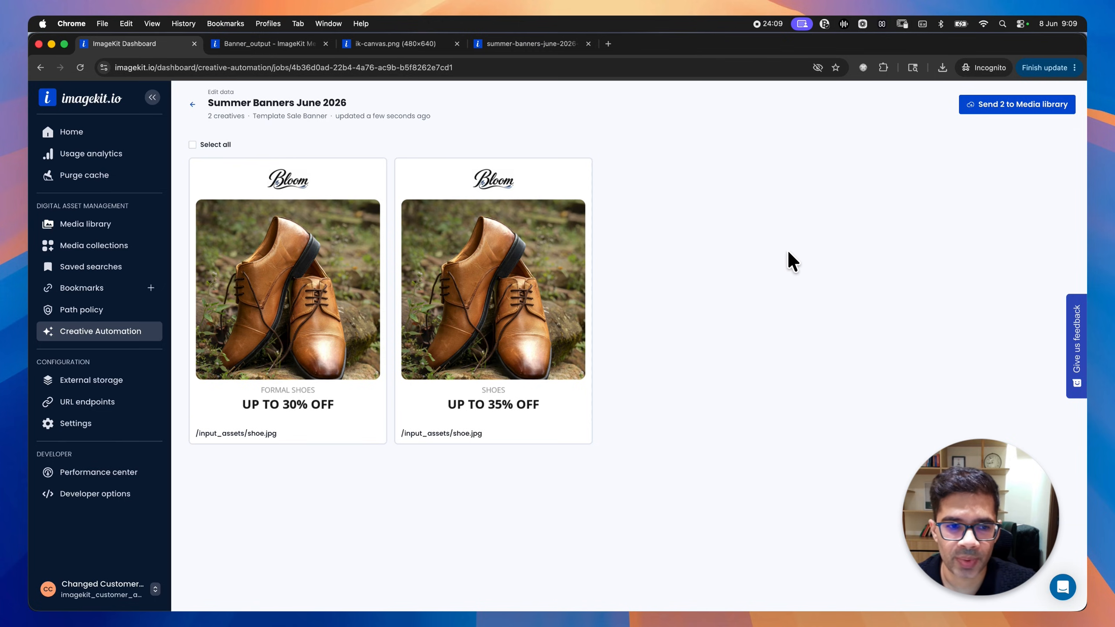